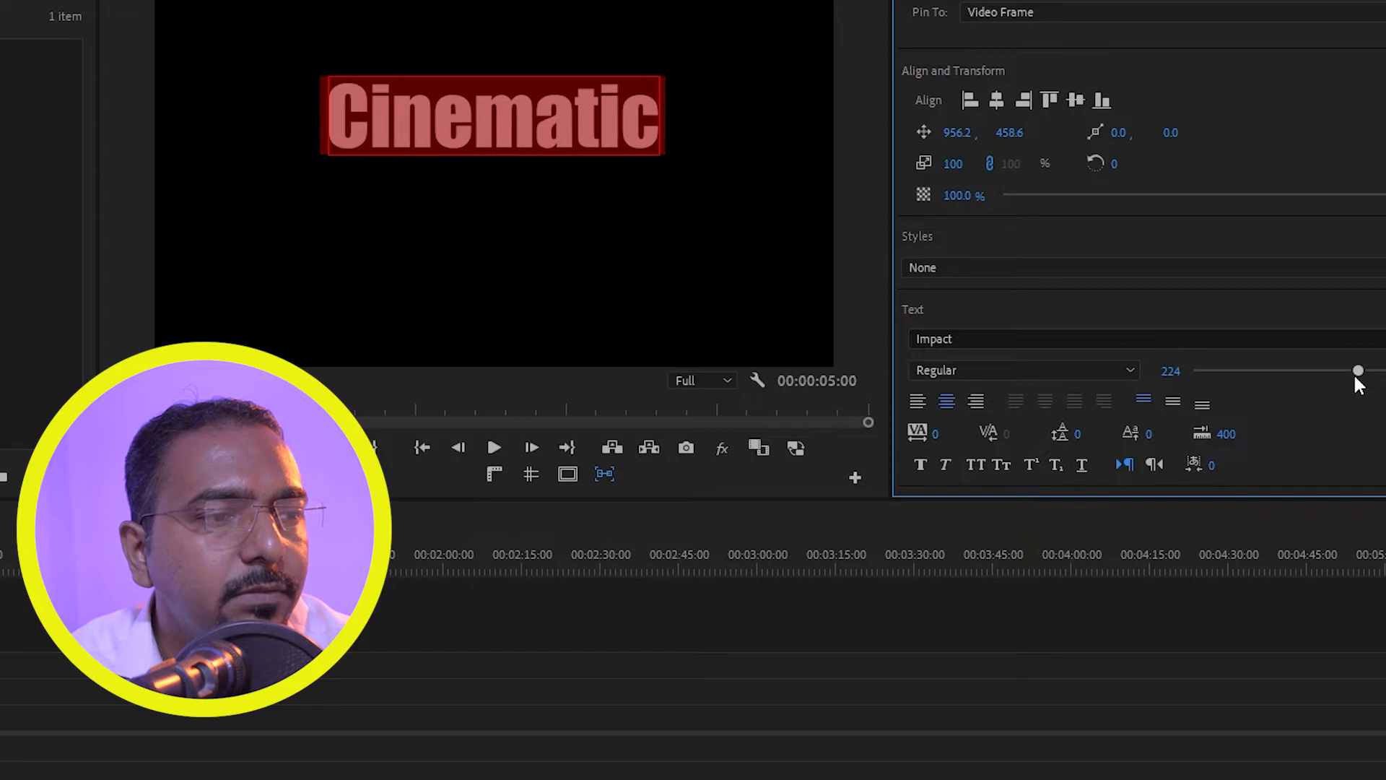
- Show the safe margins over the program preview and select the Cinematic text layer
click(567, 474)
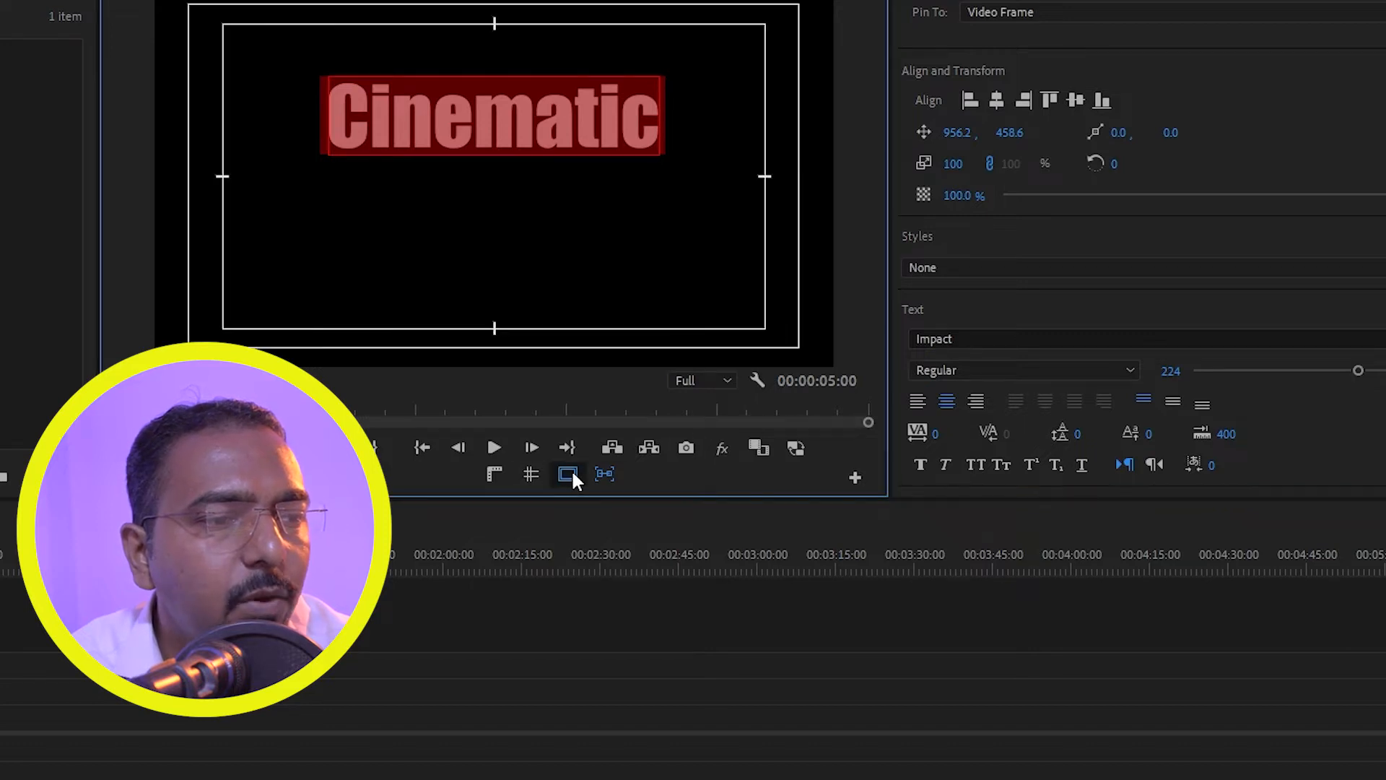
scroll(1112, 109, up, 3)
click(977, 57)
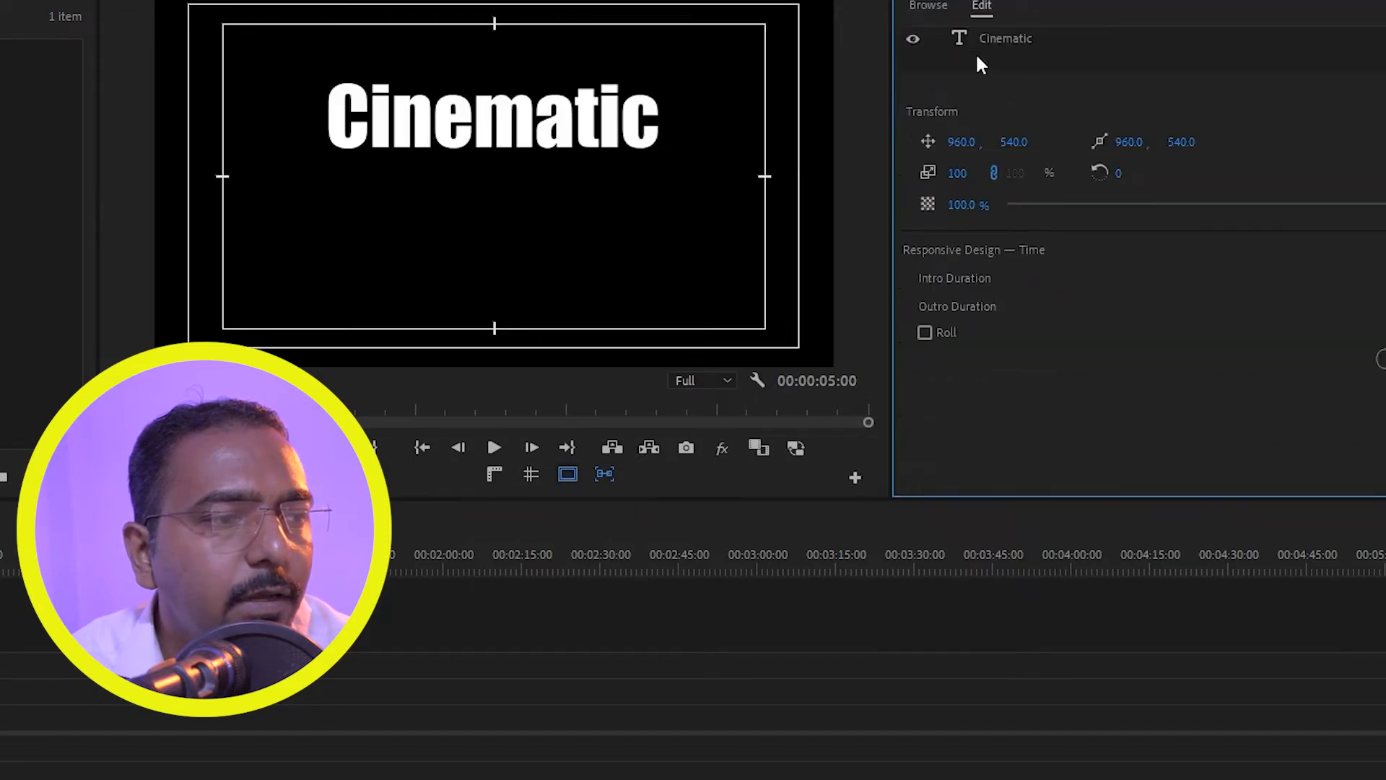
click(1011, 37)
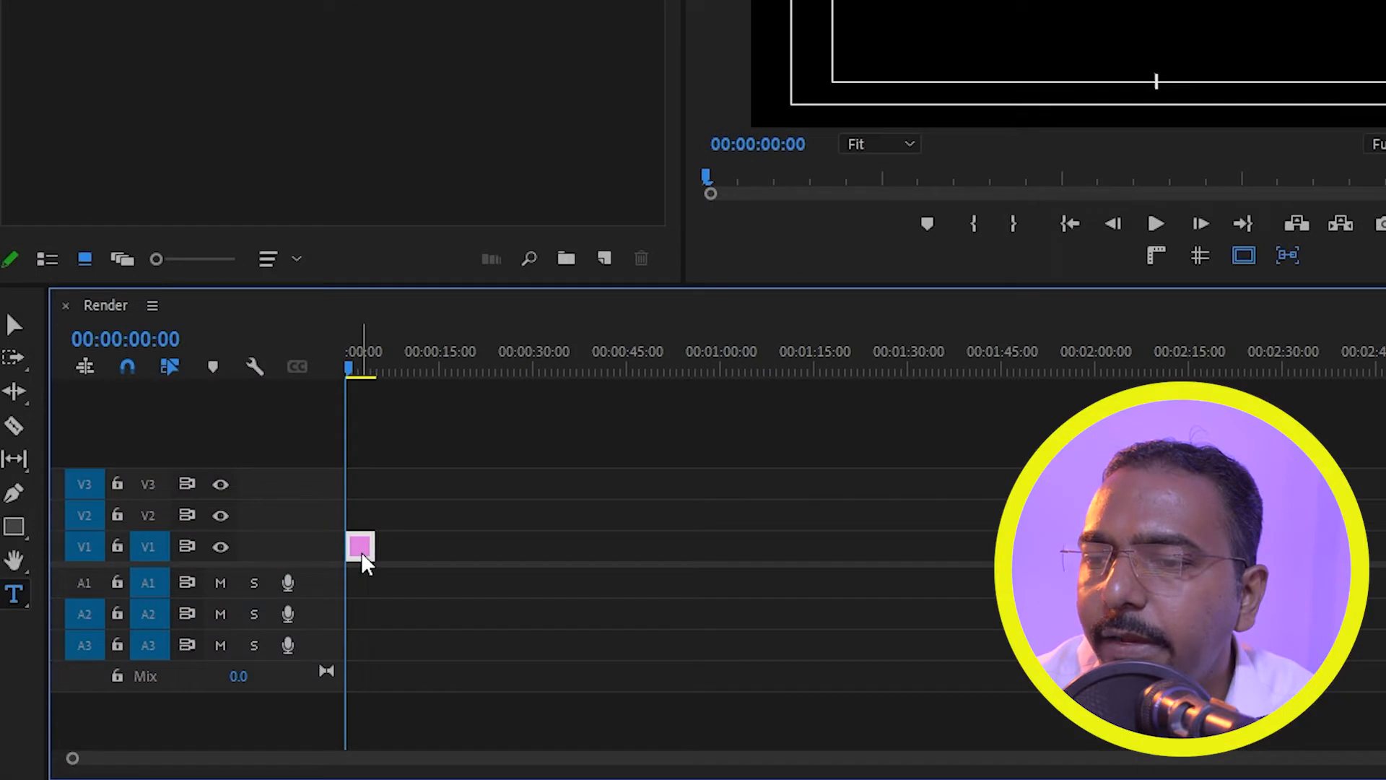
- Duplicate the Cinematic title clip onto track V2 and change the copy's text to "Text Effect"
drag(362, 549, 365, 516)
click(365, 369)
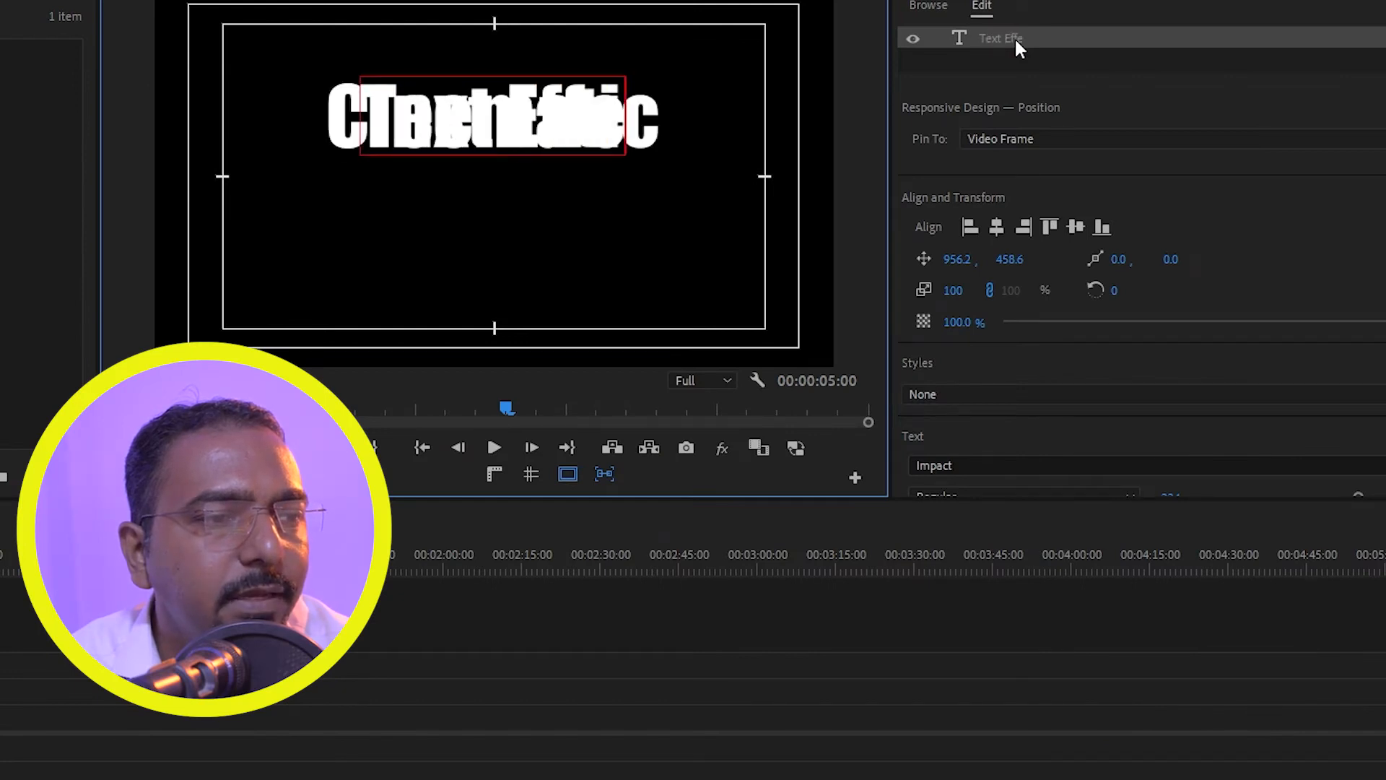
double_click(887, 41)
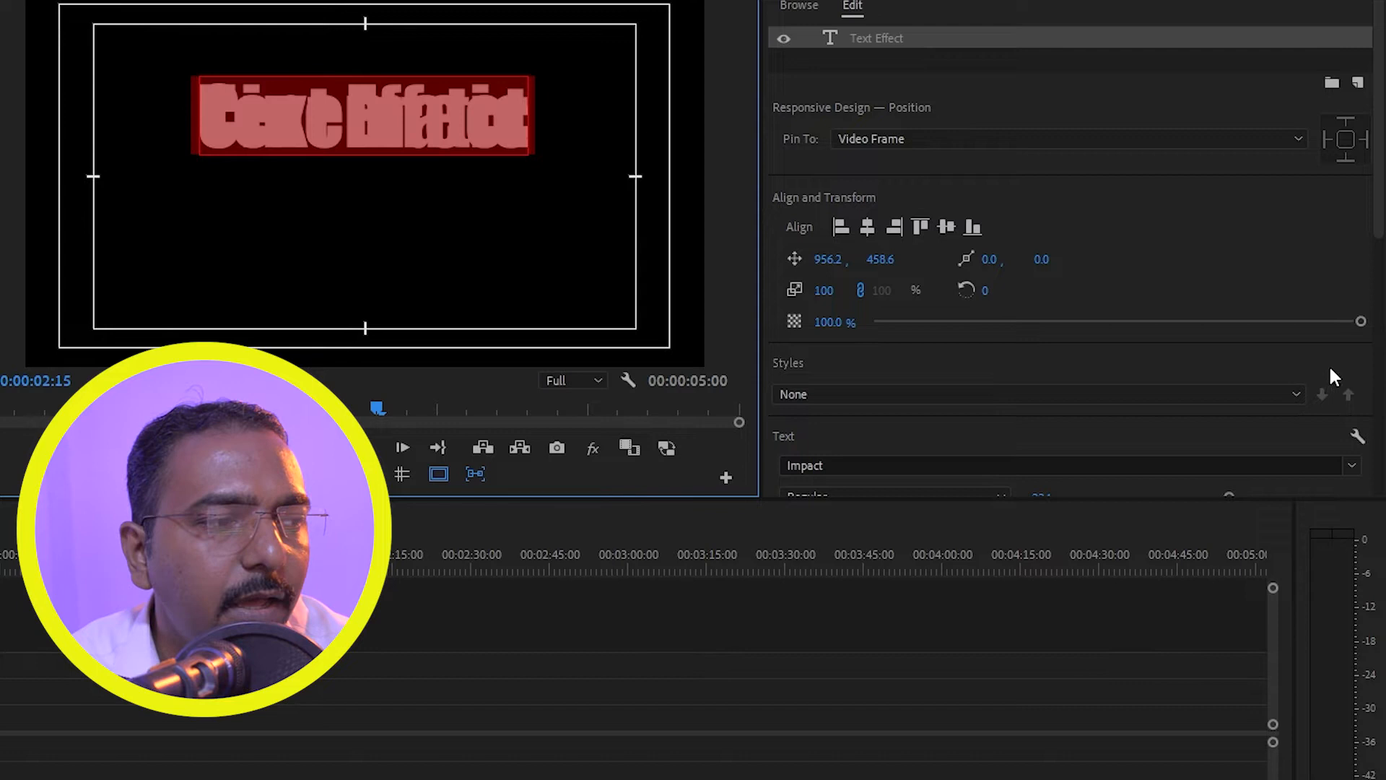
- Reduce the font size of the Text Effect line and position it directly beneath the word Cinematic
scroll(882, 176, down, 4)
drag(880, 117, 1002, 117)
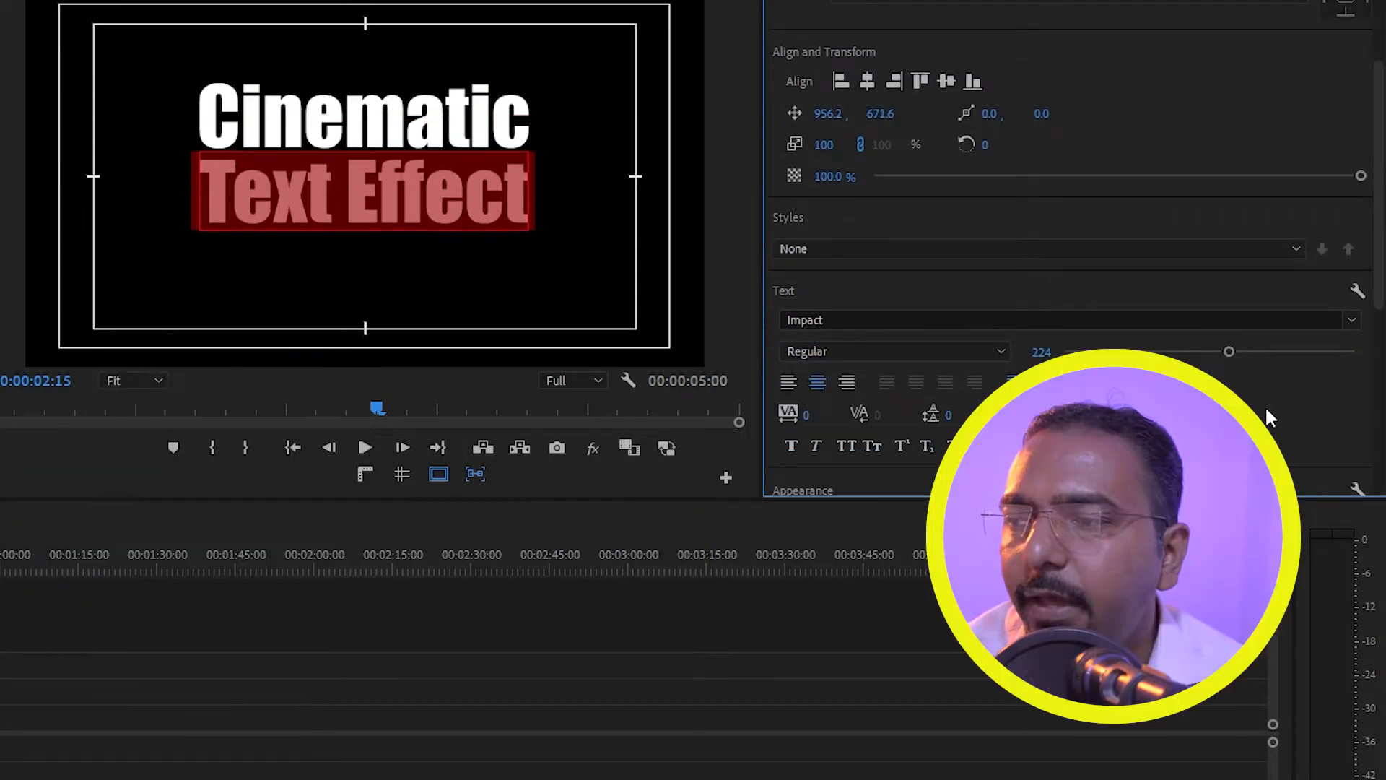
drag(1229, 352, 1134, 353)
drag(882, 160, 807, 160)
click(289, 665)
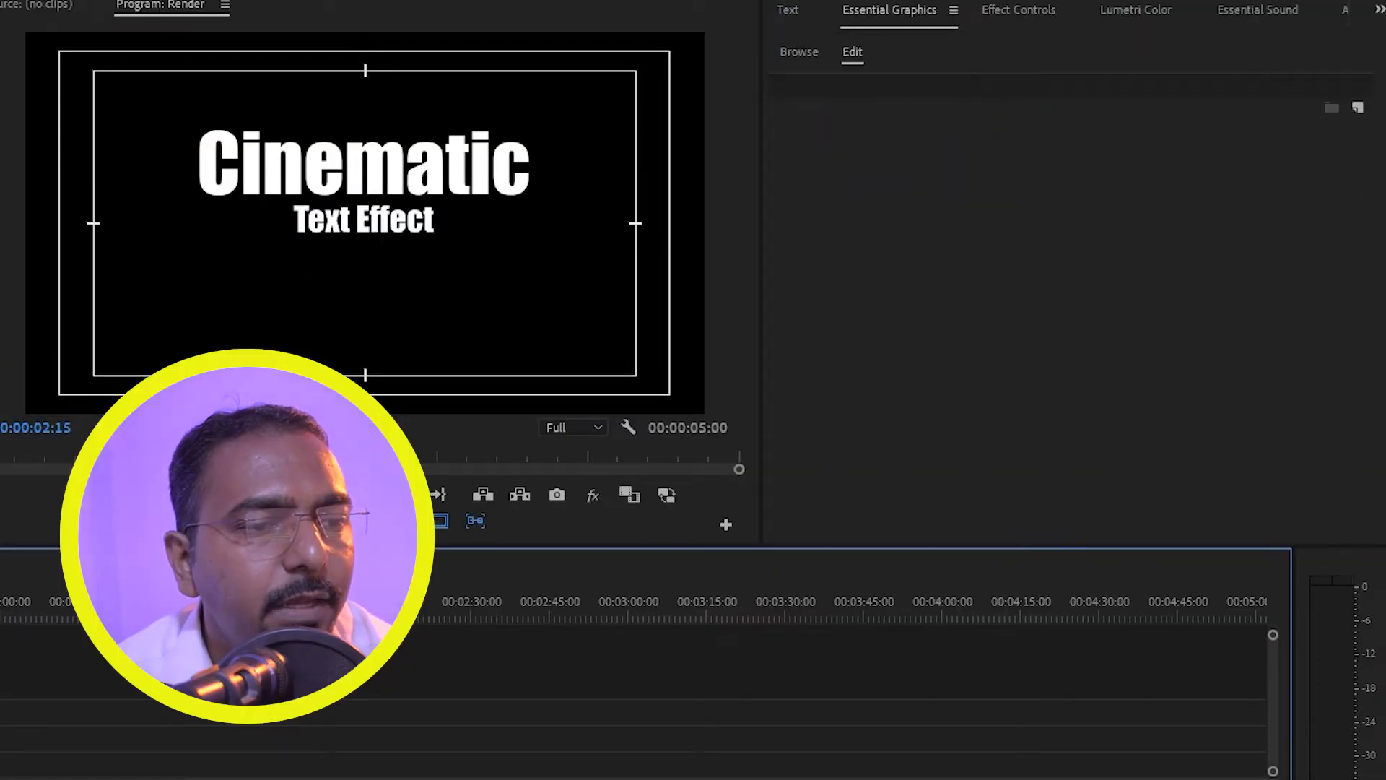
- Find the Ramp video effect and apply it to the Cinematic clip on track V1
click(3, 679)
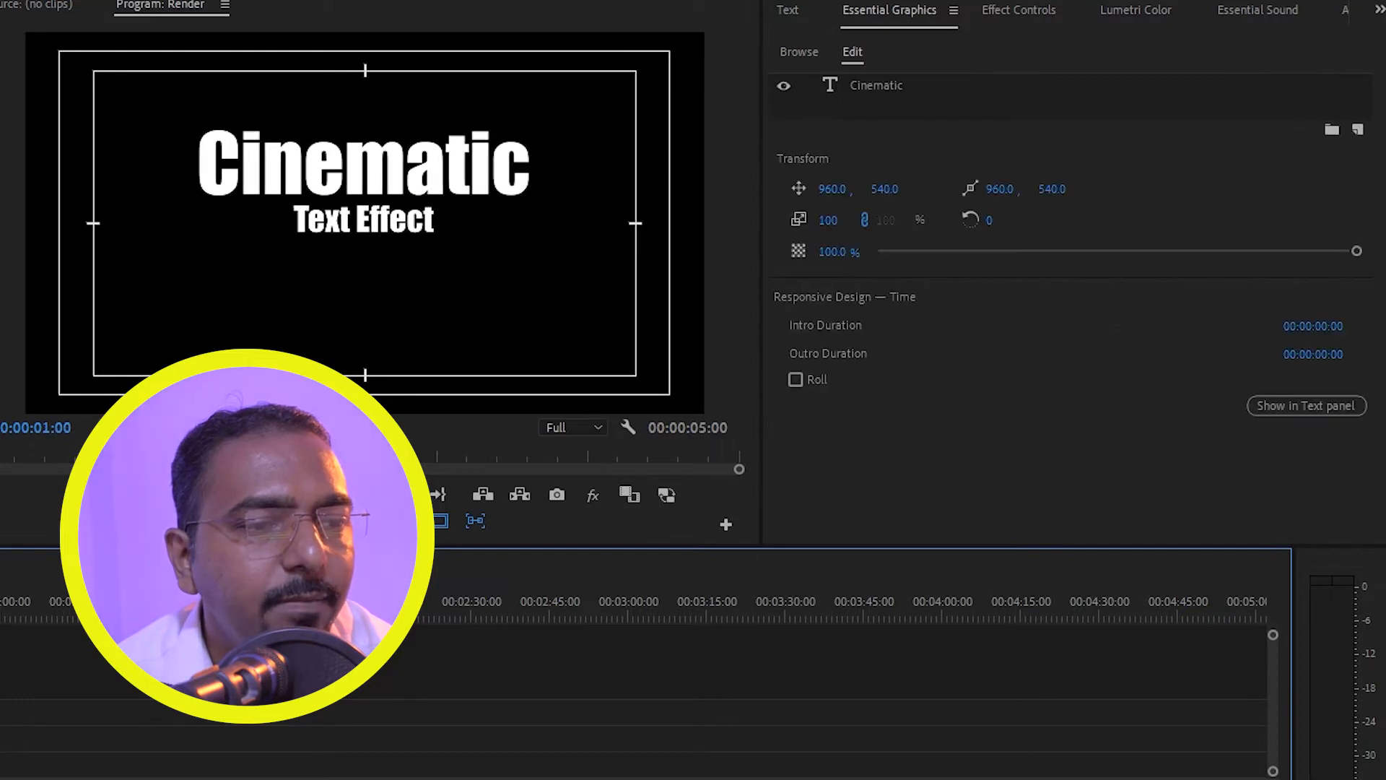
key(equal)
key(equal)
key(equal)
key(equal)
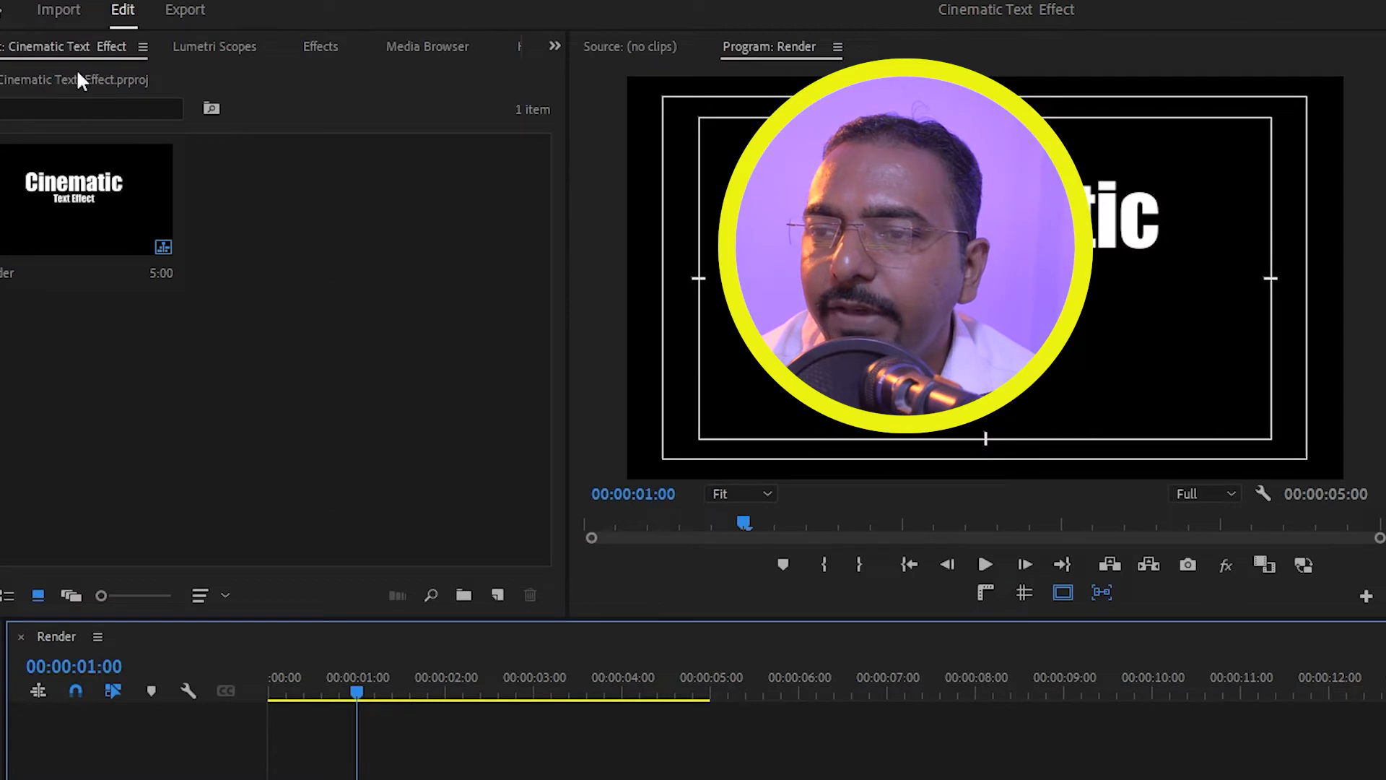
click(320, 46)
click(96, 76)
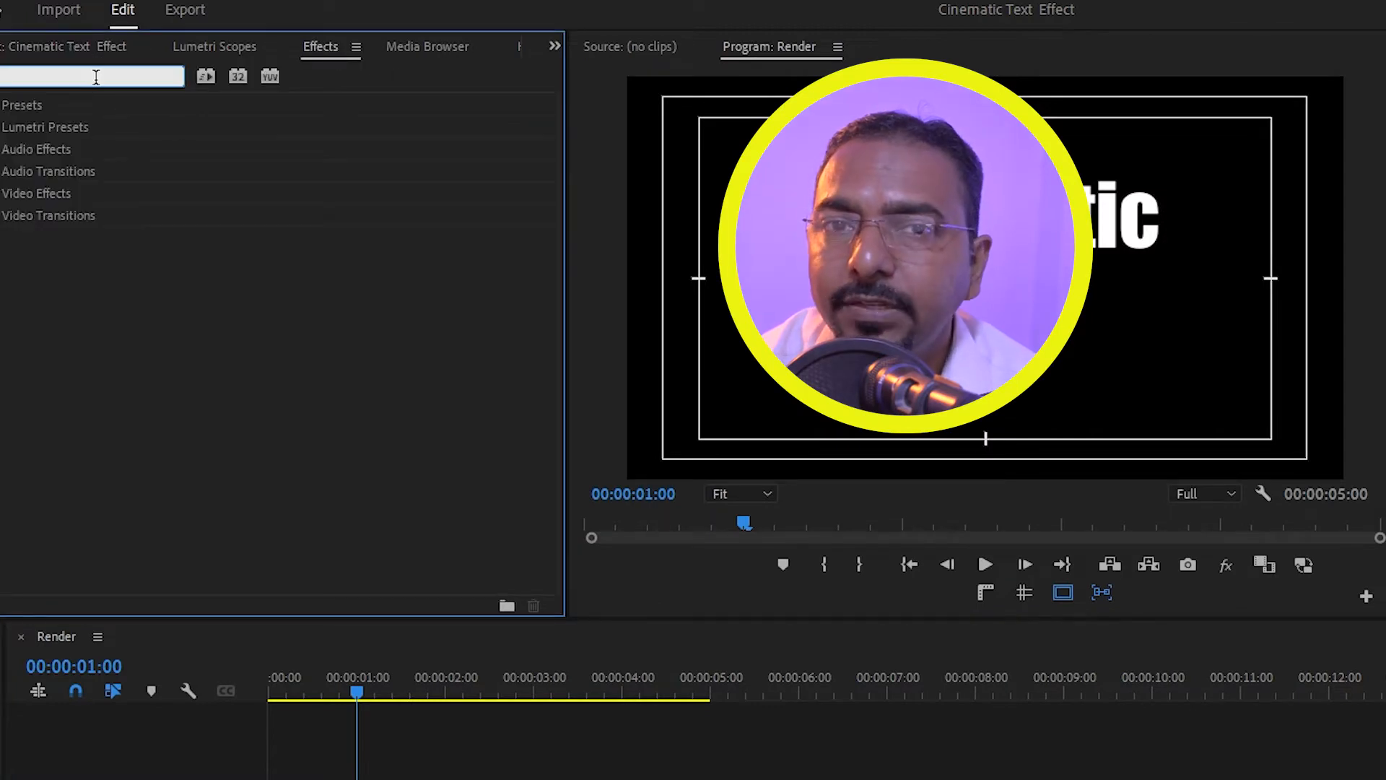
text(ramp)
drag(96, 237, 269, 595)
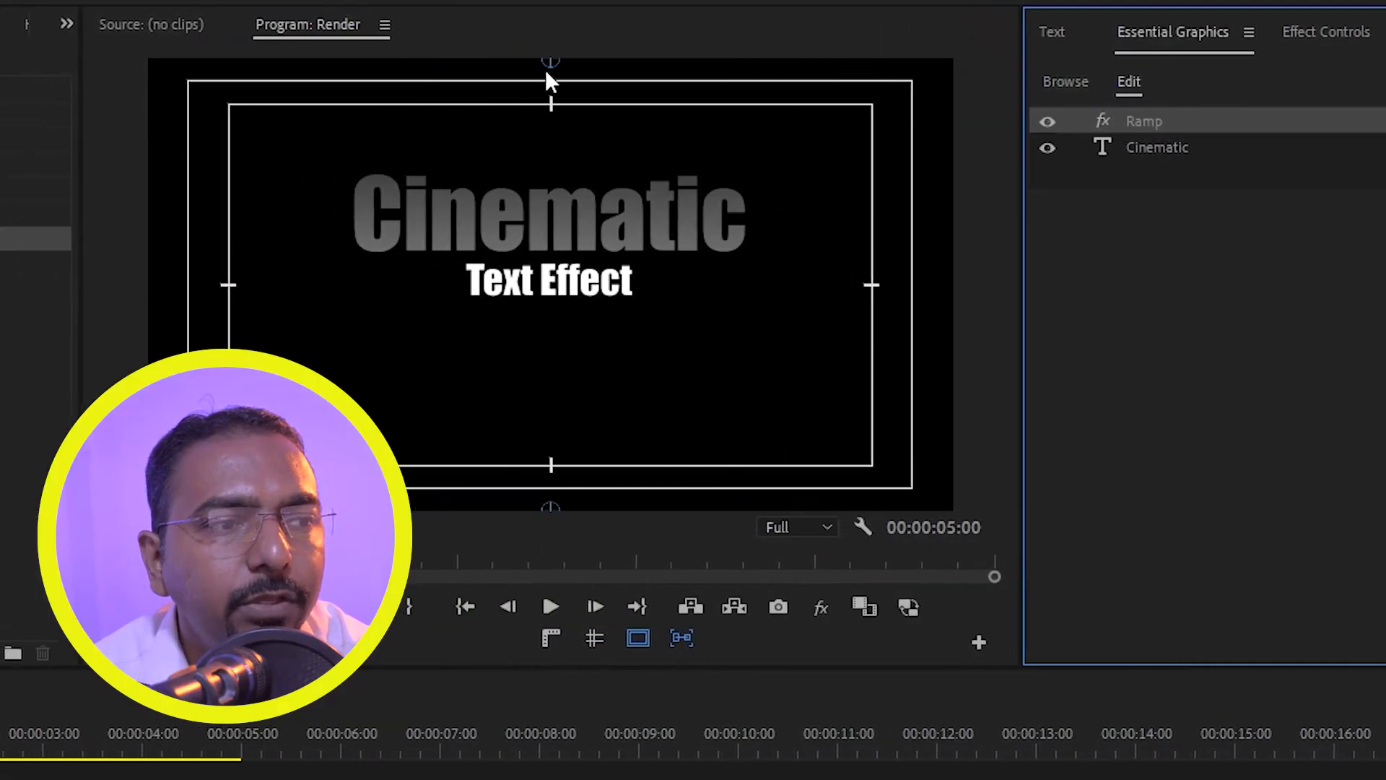
- Place the Cinematic ramp's start point at about 926, 494 and its end point at about 929, 361 for a vertical gradient
drag(647, 81, 629, 209)
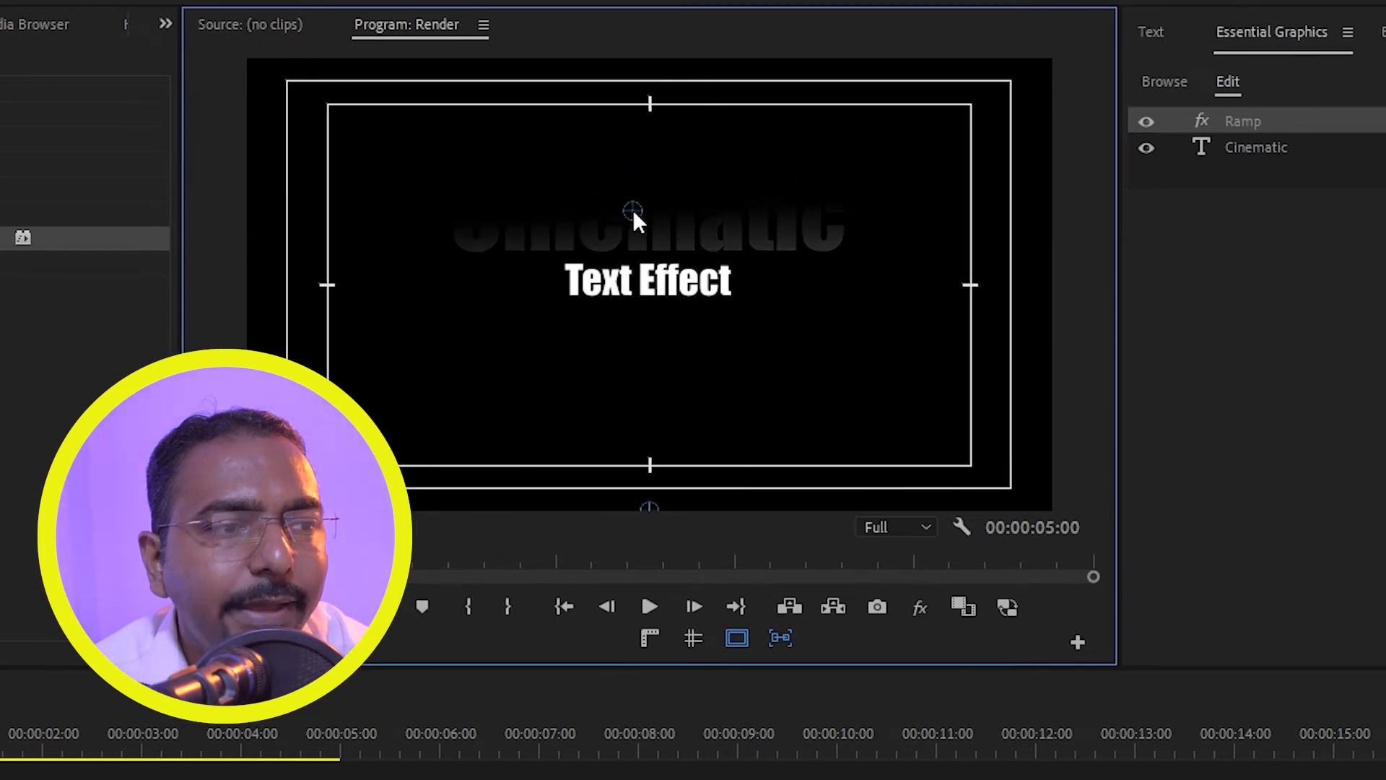
drag(649, 505, 633, 133)
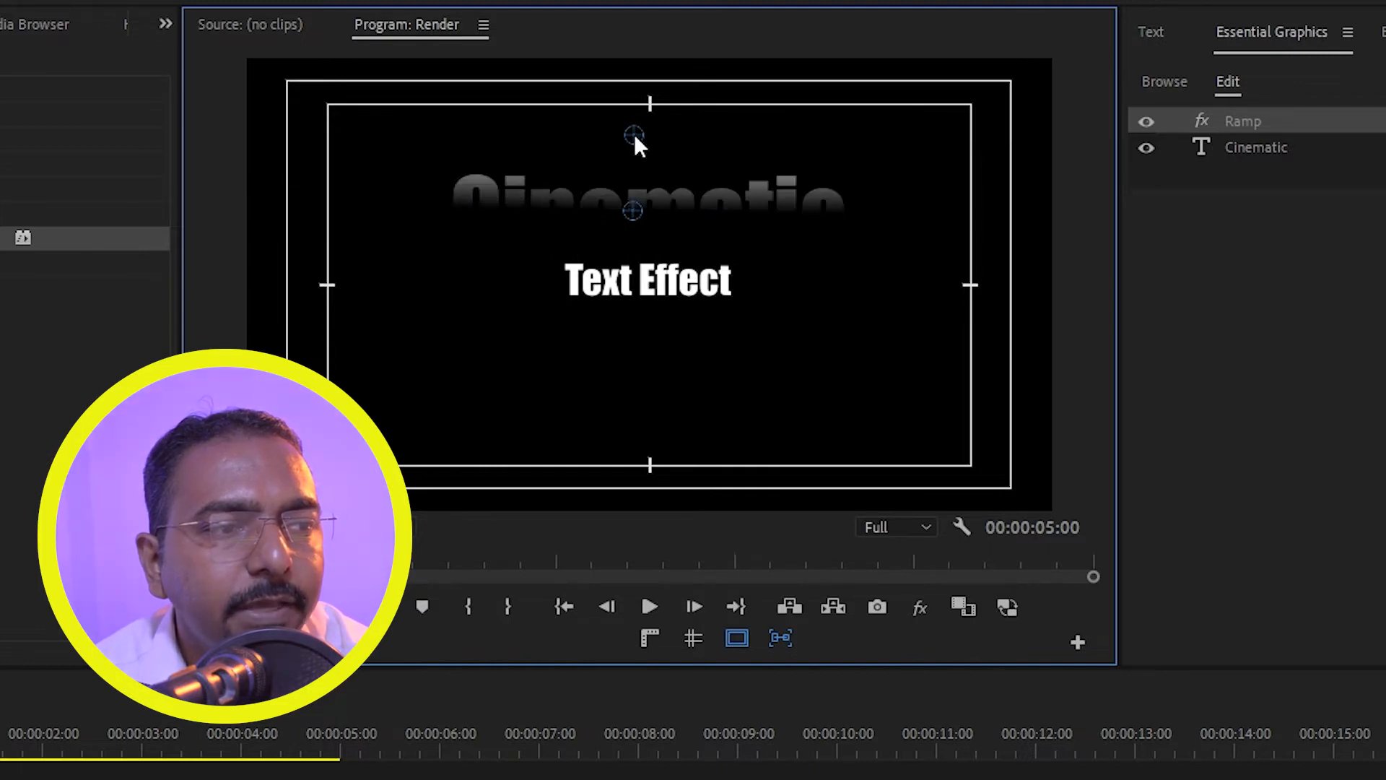
drag(633, 210, 639, 270)
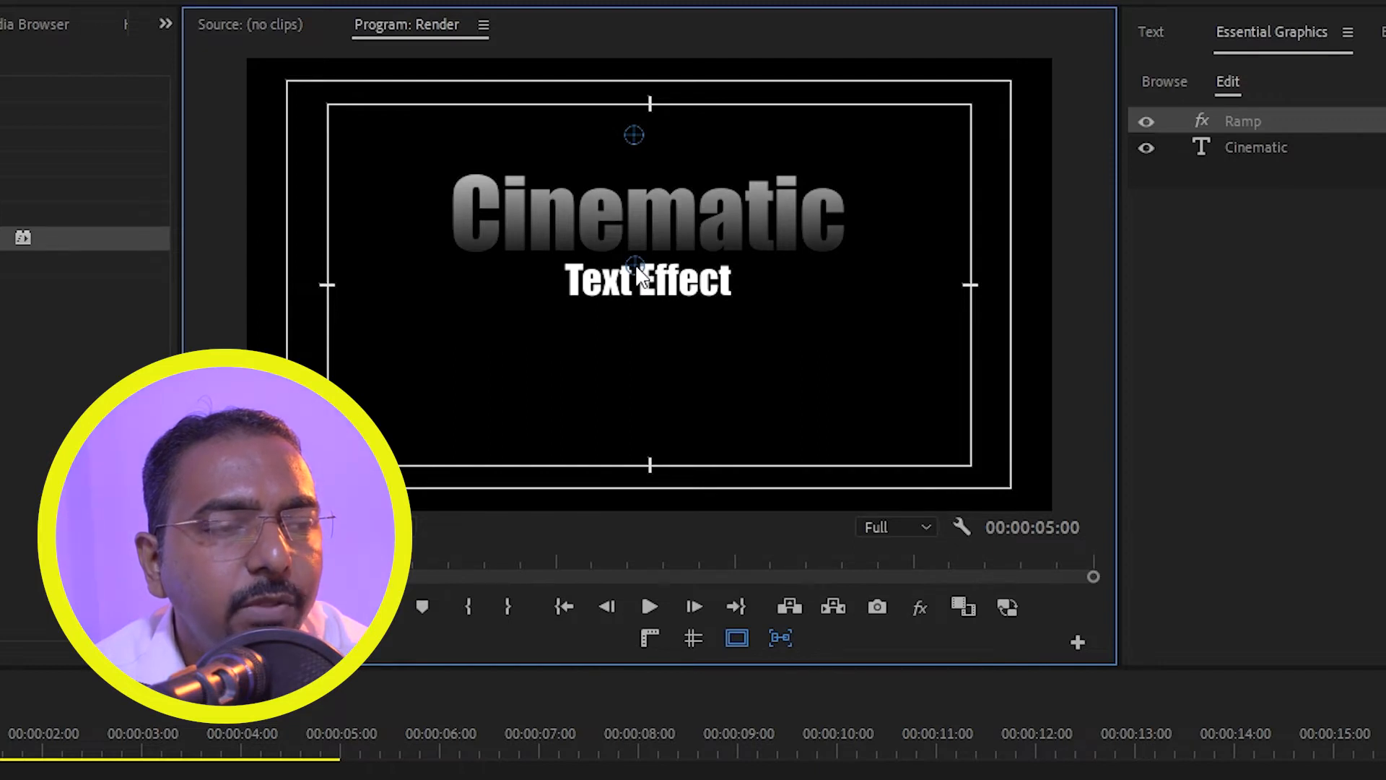
drag(634, 134, 638, 212)
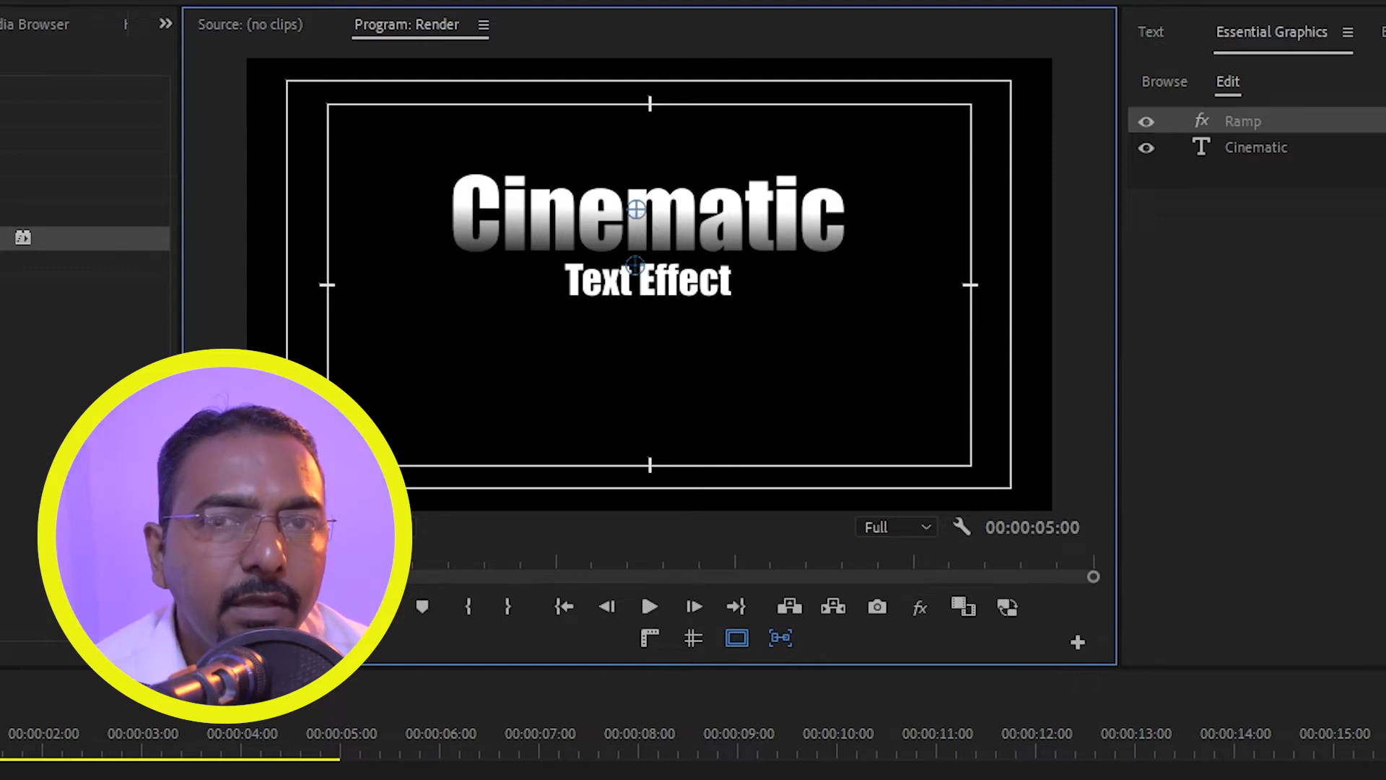
- Copy the Ramp effect from the Cinematic clip and paste it onto the Text Effect clip
click(1233, 32)
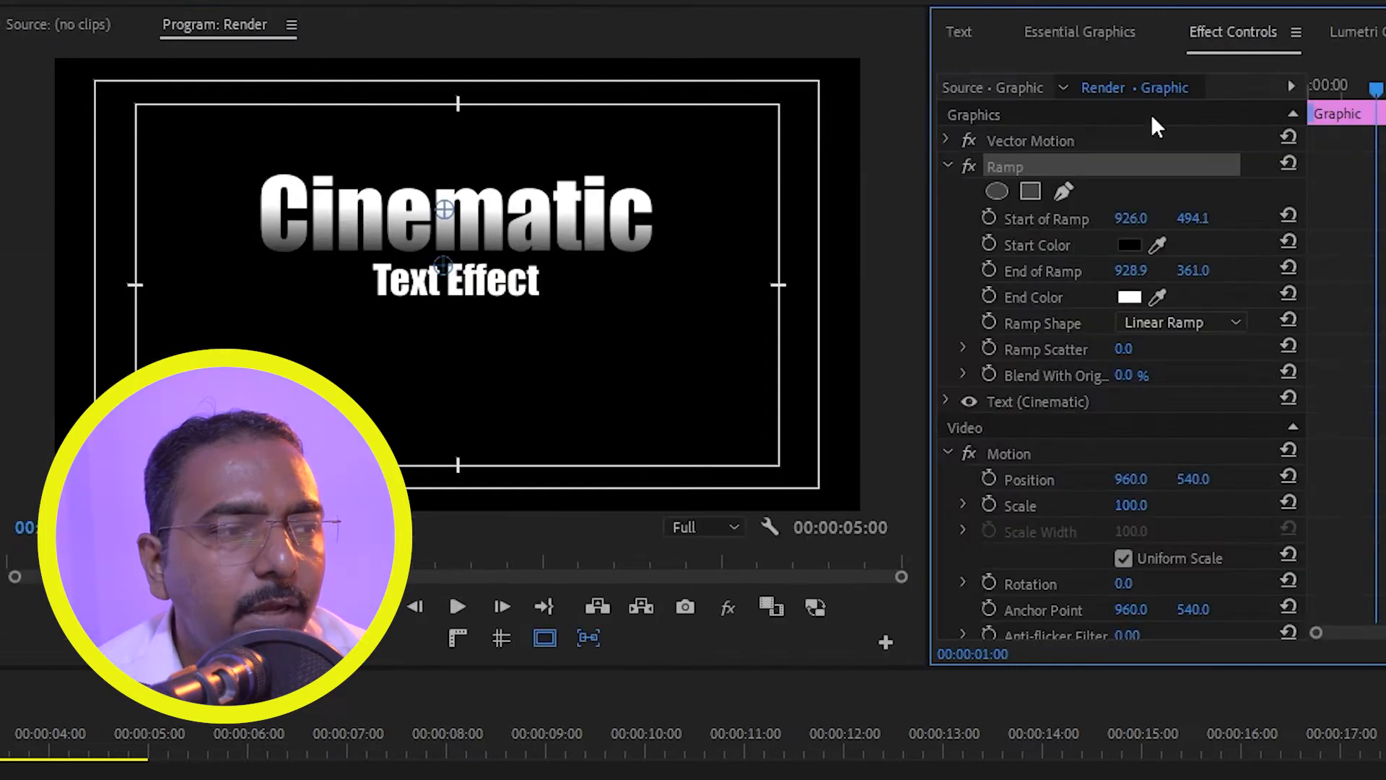
right_click(1026, 169)
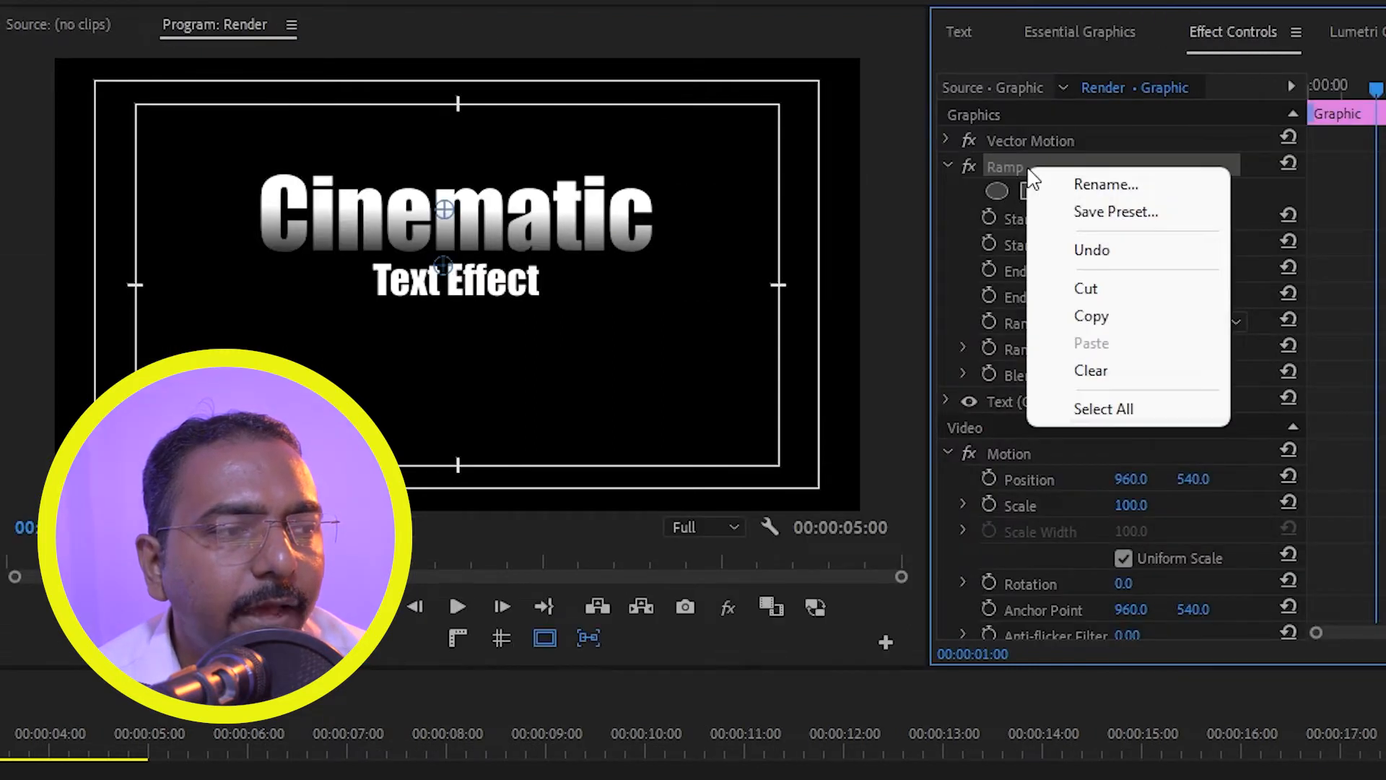
click(1102, 318)
click(493, 513)
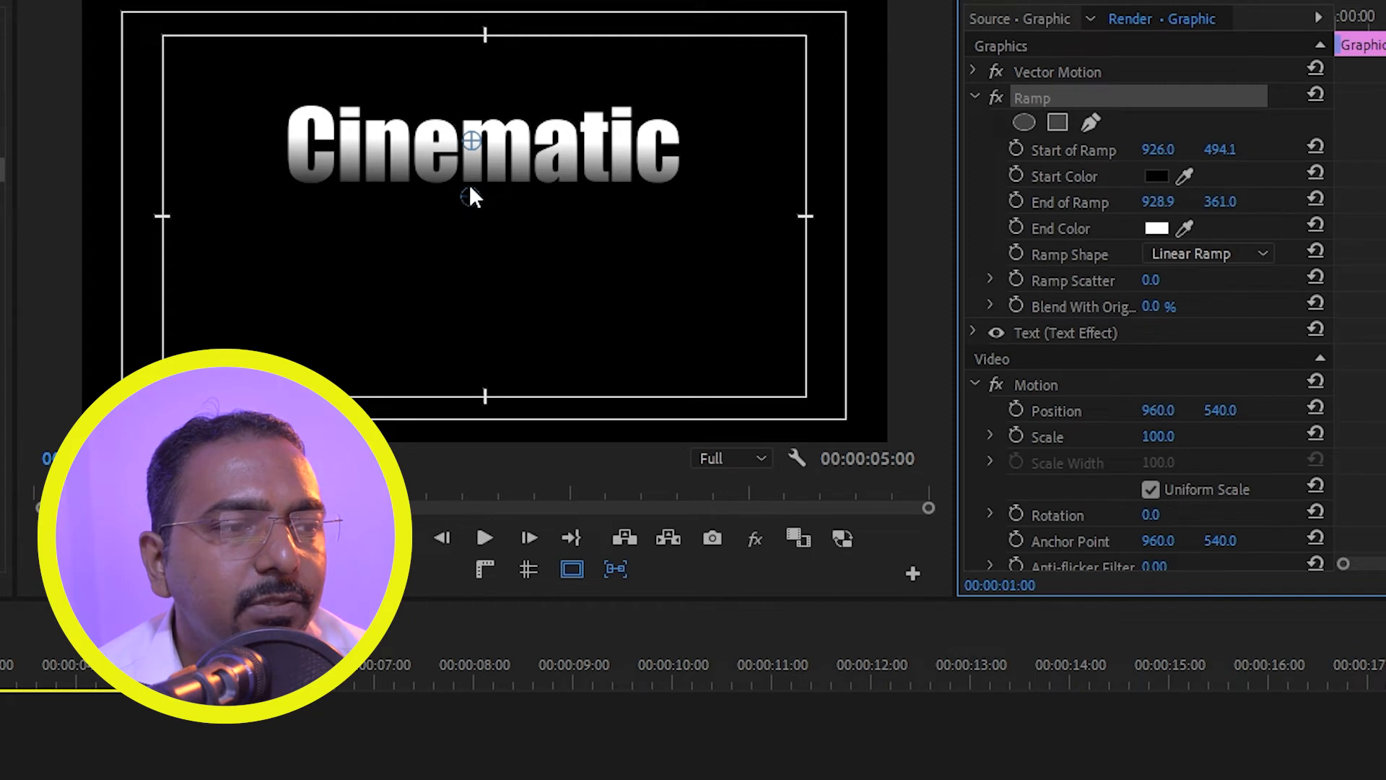
- Place the Text Effect ramp's start point at about 950, 586 and its end point at about 956, 509
drag(470, 200, 478, 270)
drag(472, 140, 483, 179)
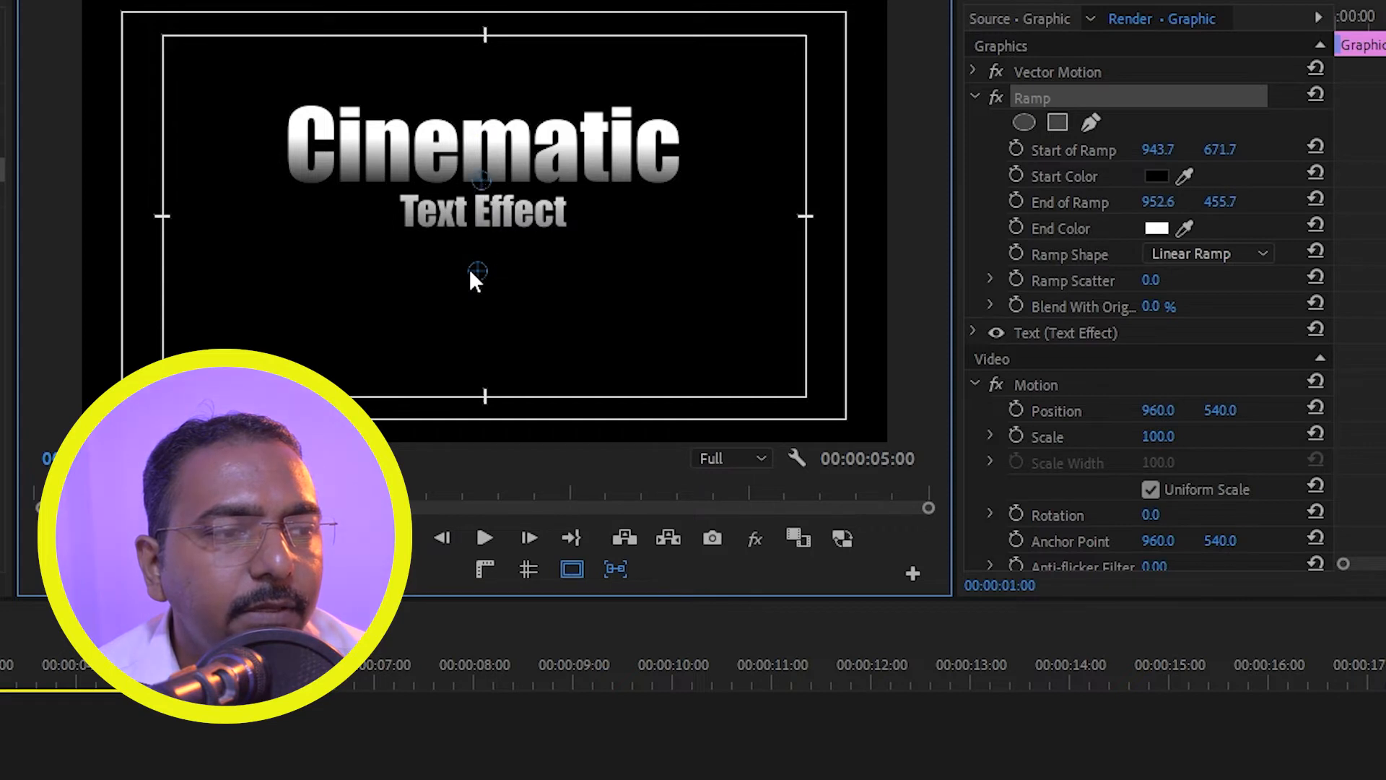
drag(470, 269, 476, 244)
drag(480, 184, 483, 199)
drag(476, 248, 481, 239)
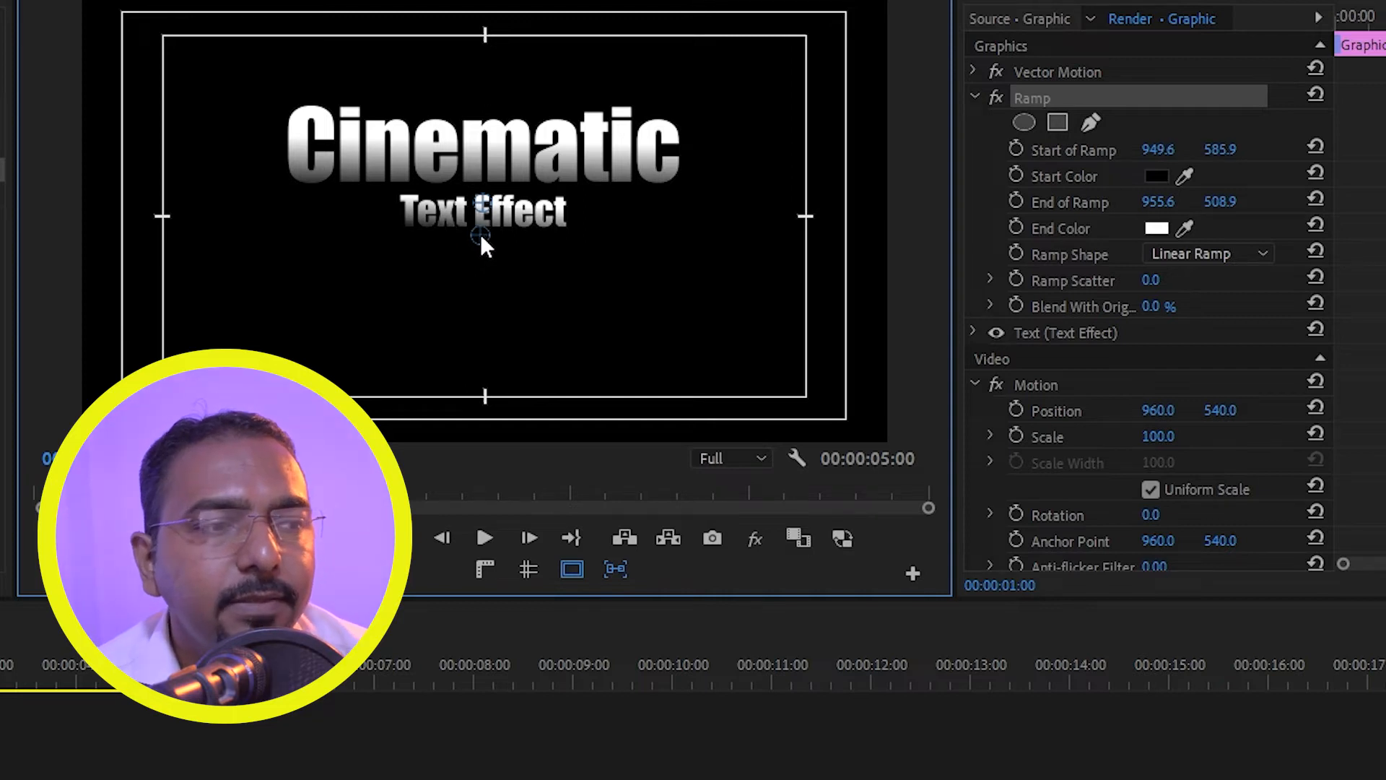
click(375, 750)
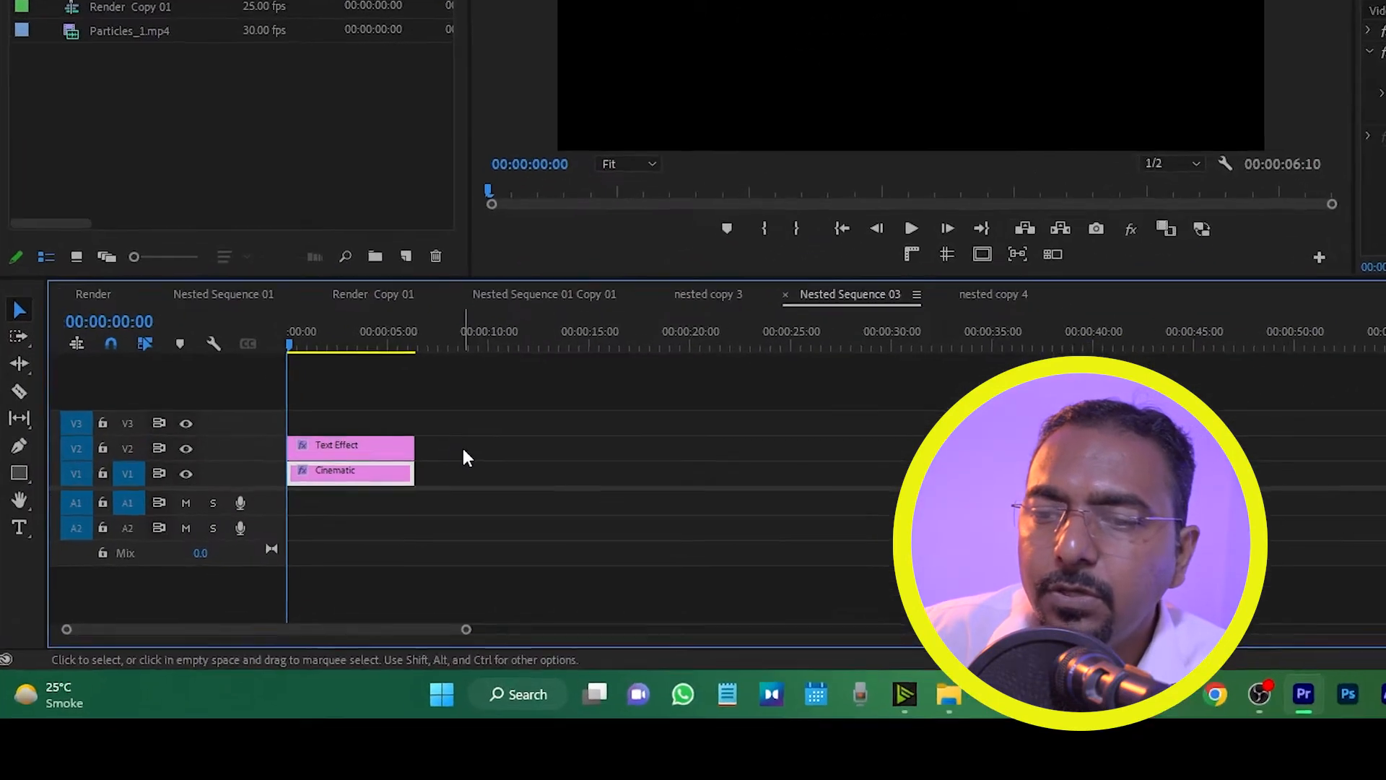
- Hide the Text Effect track V2 and apply the Distort group's Transform effect to the Cinematic clip in Nested Sequence 03
click(138, 605)
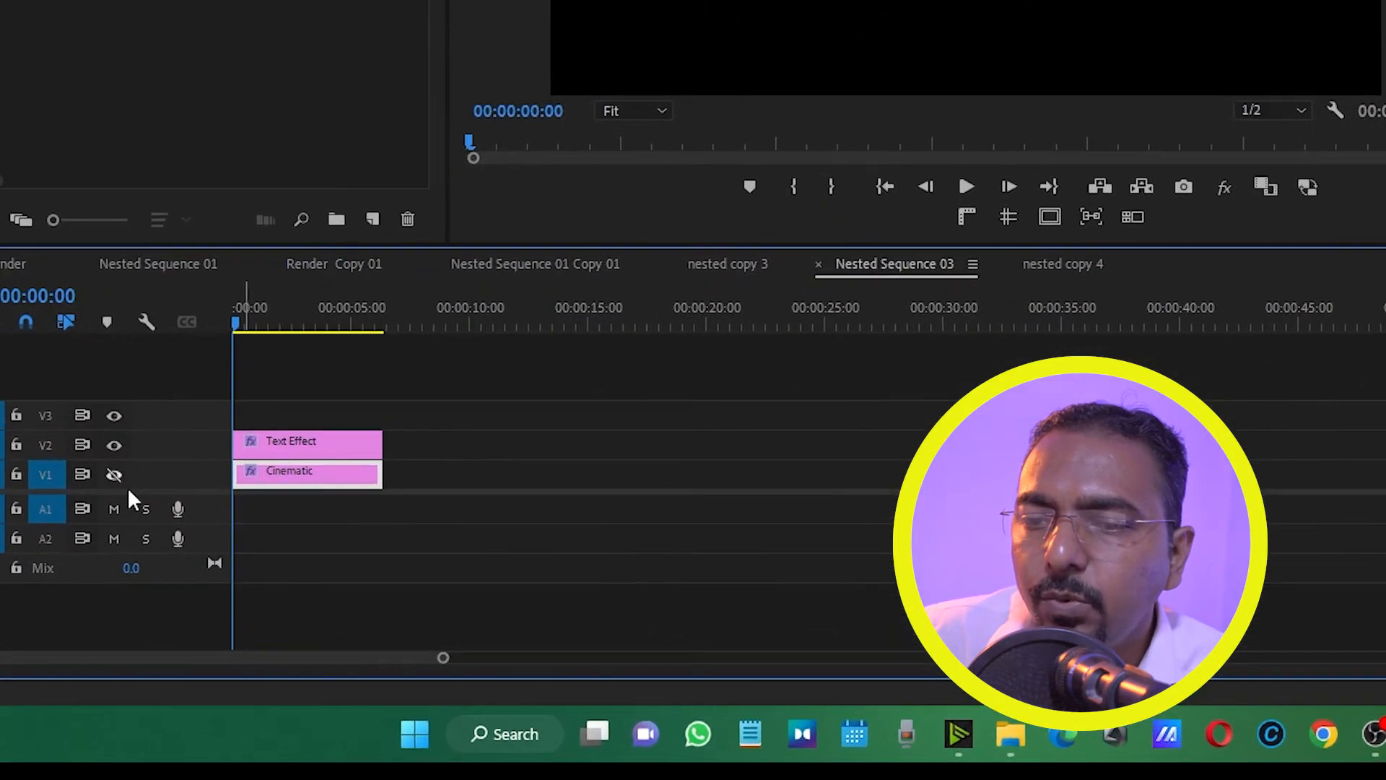
click(116, 446)
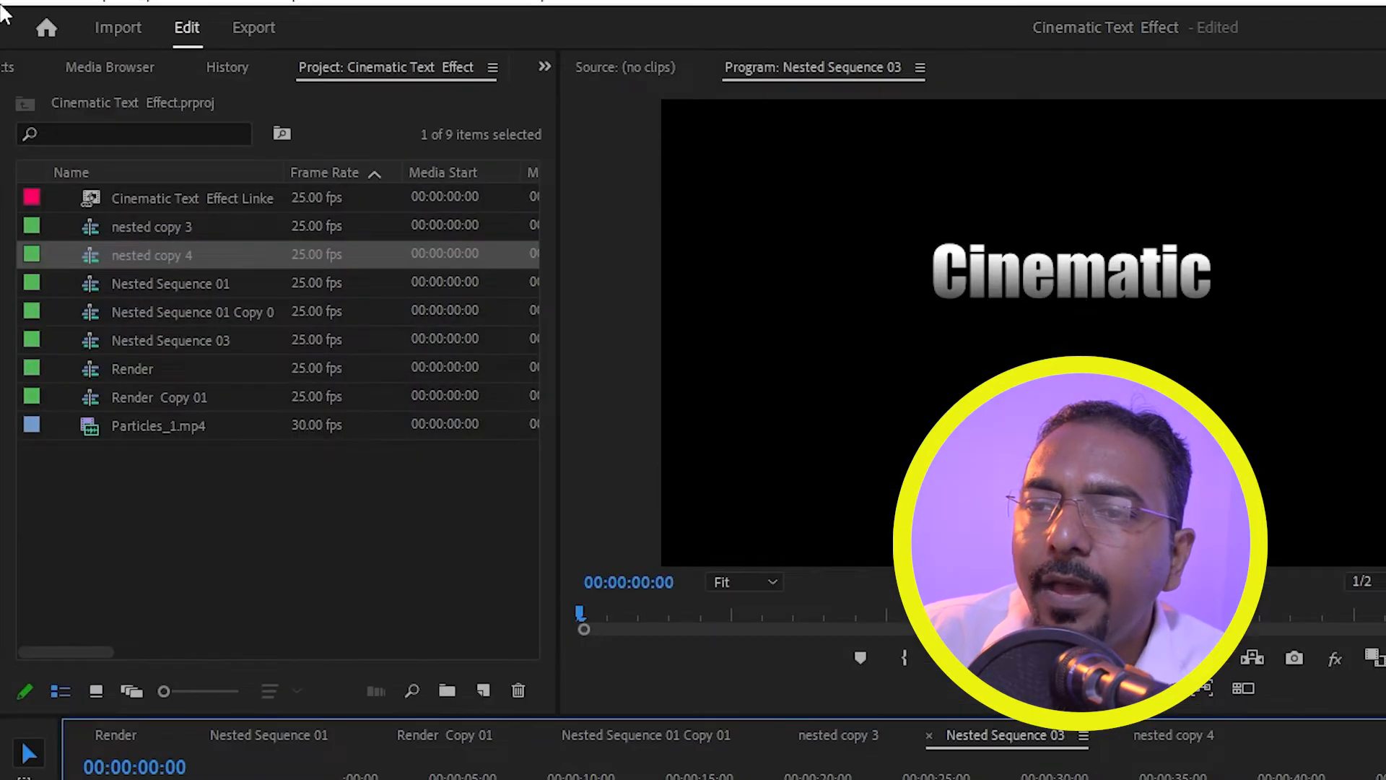
click(22, 73)
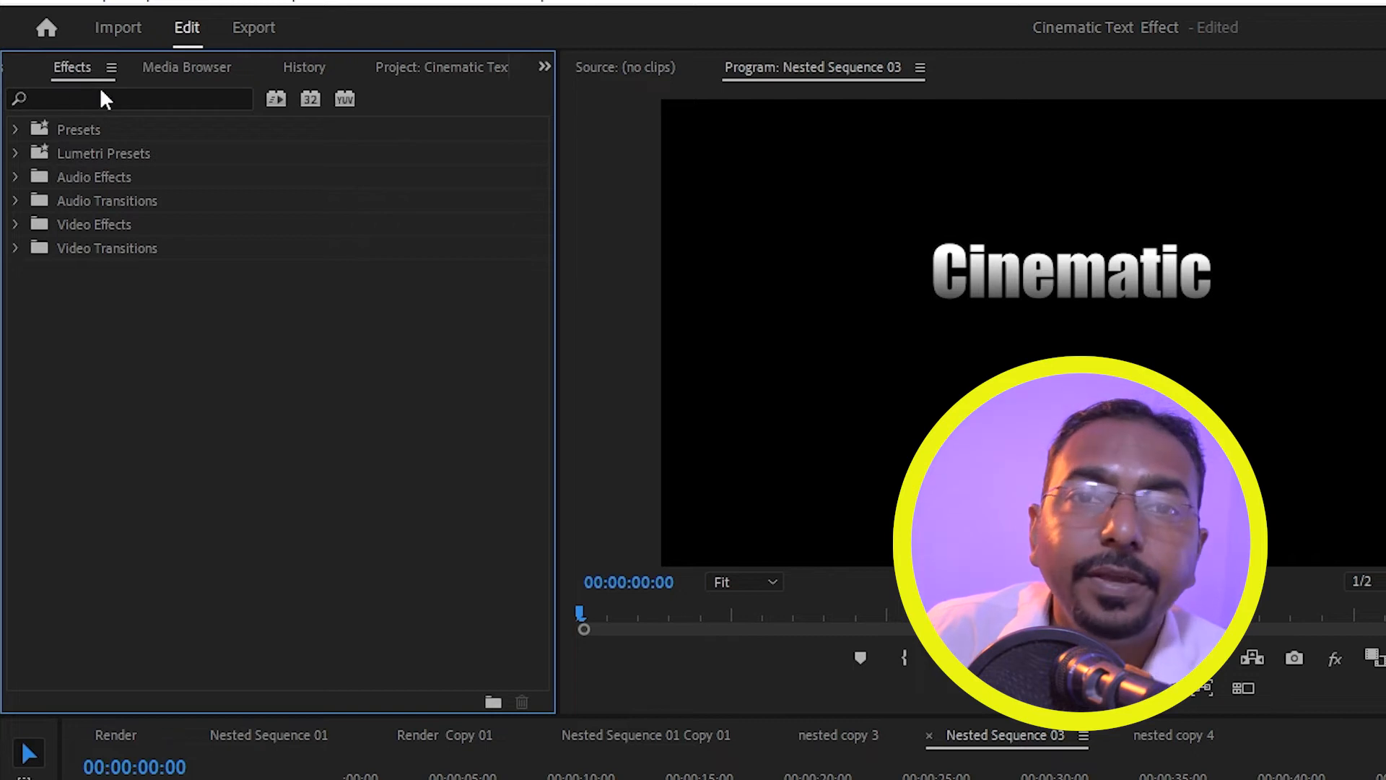
click(131, 94)
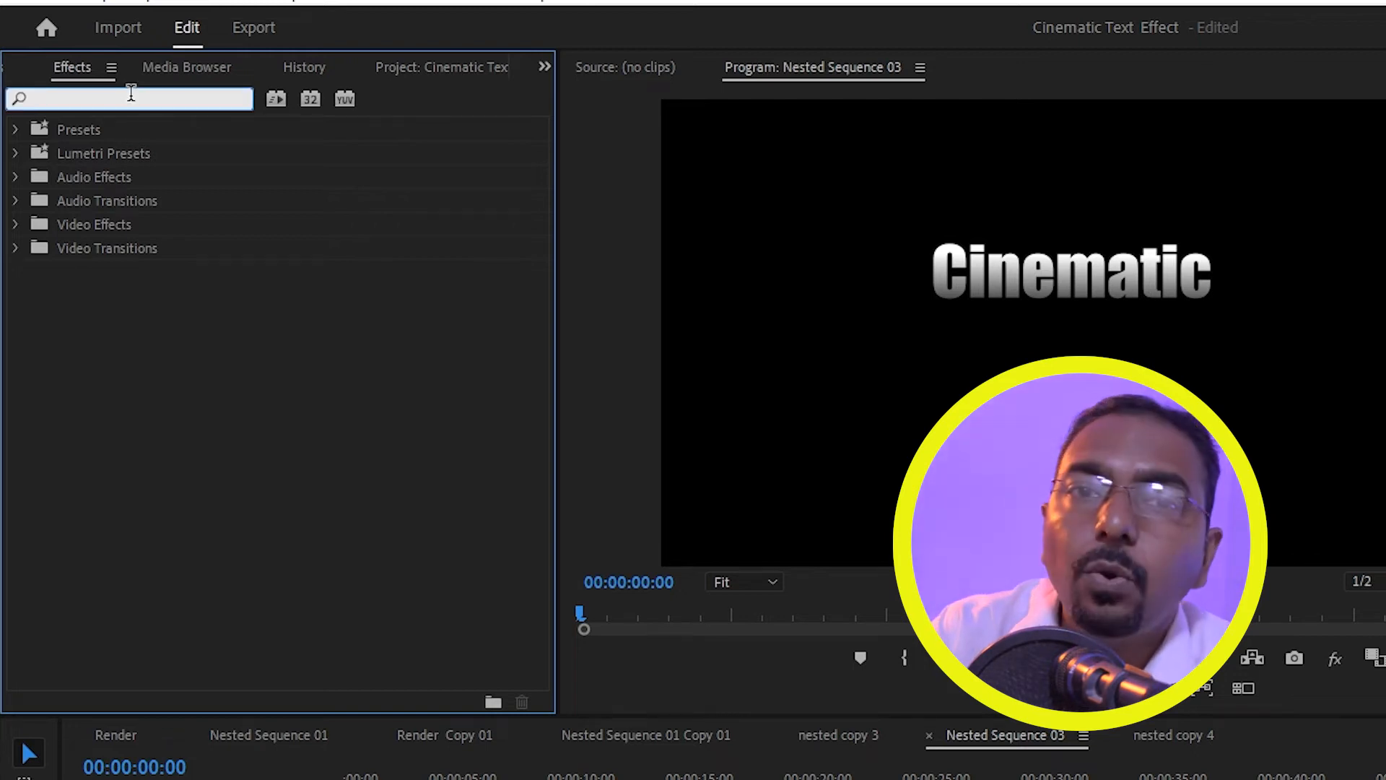
text(transf)
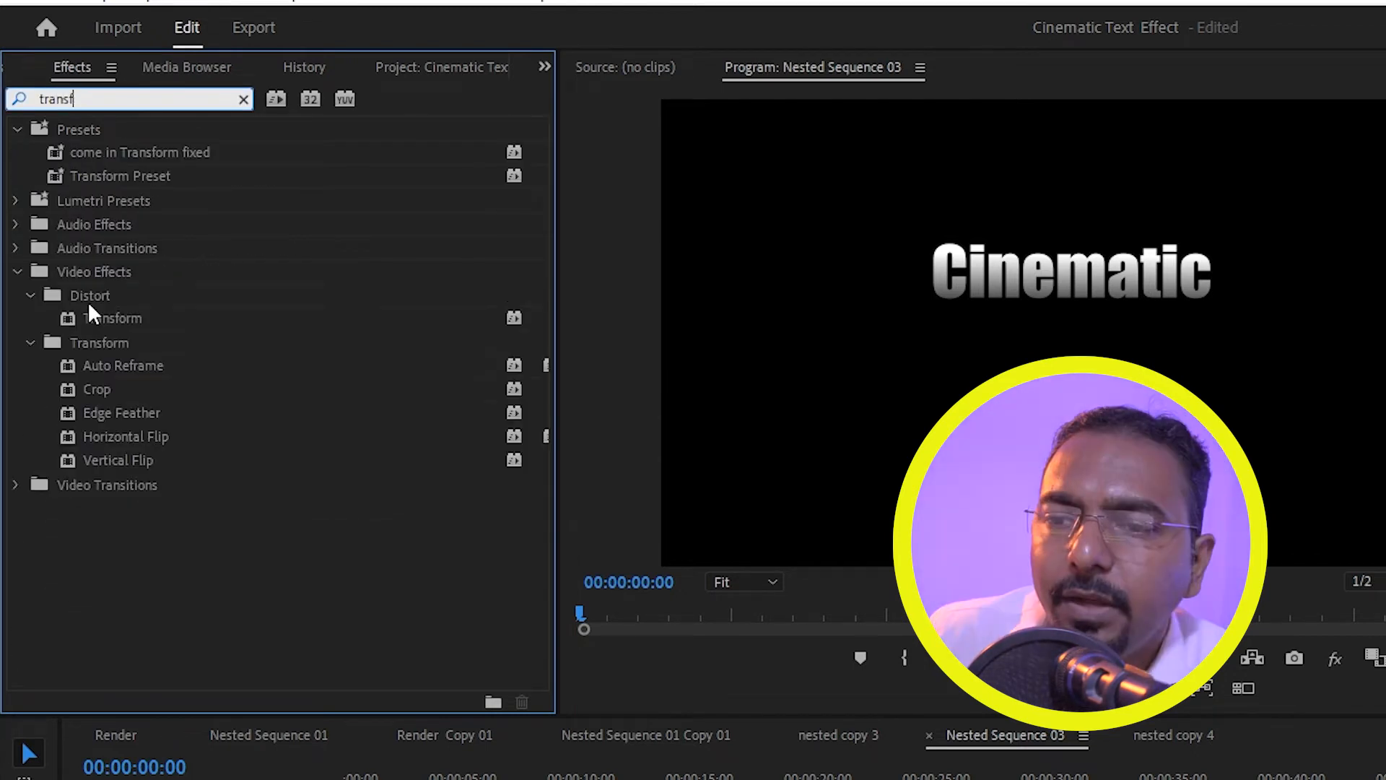
click(90, 302)
click(127, 319)
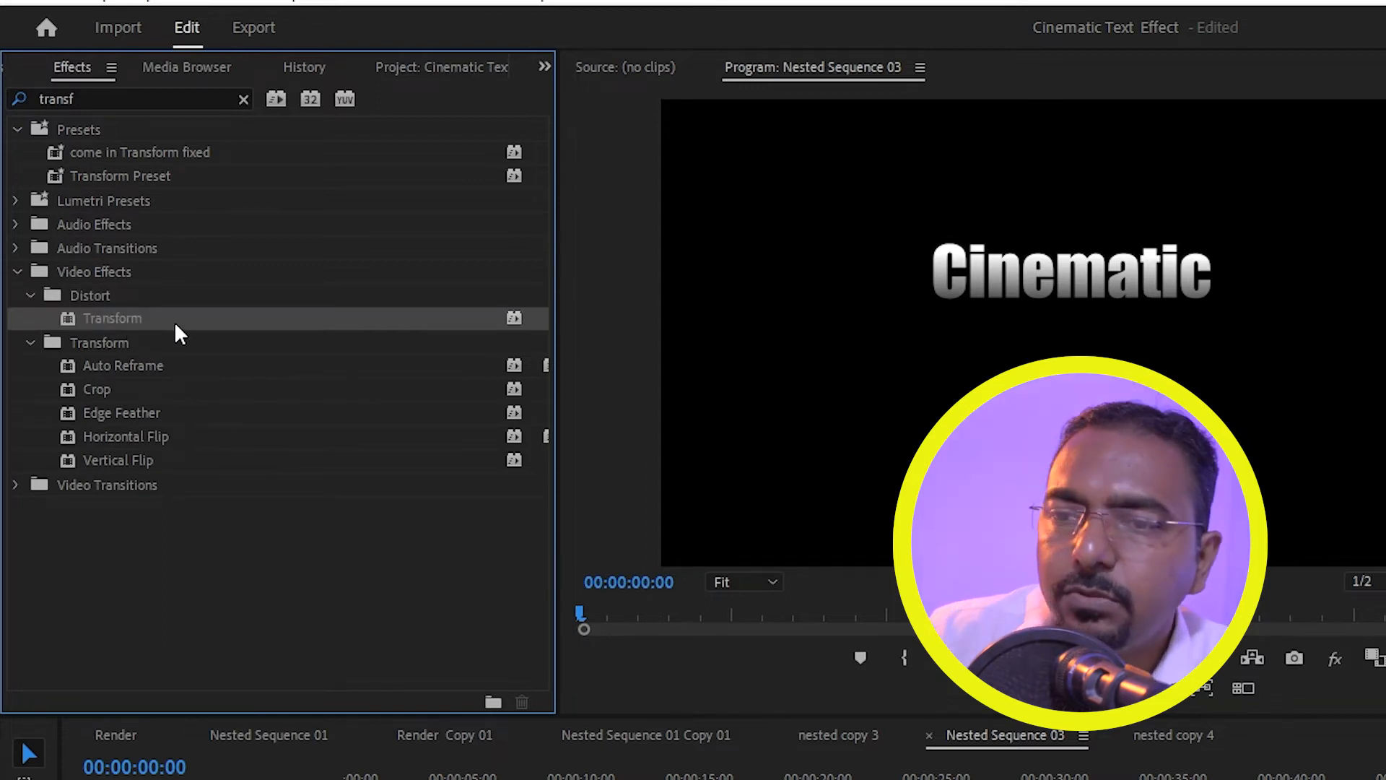
drag(175, 322, 399, 779)
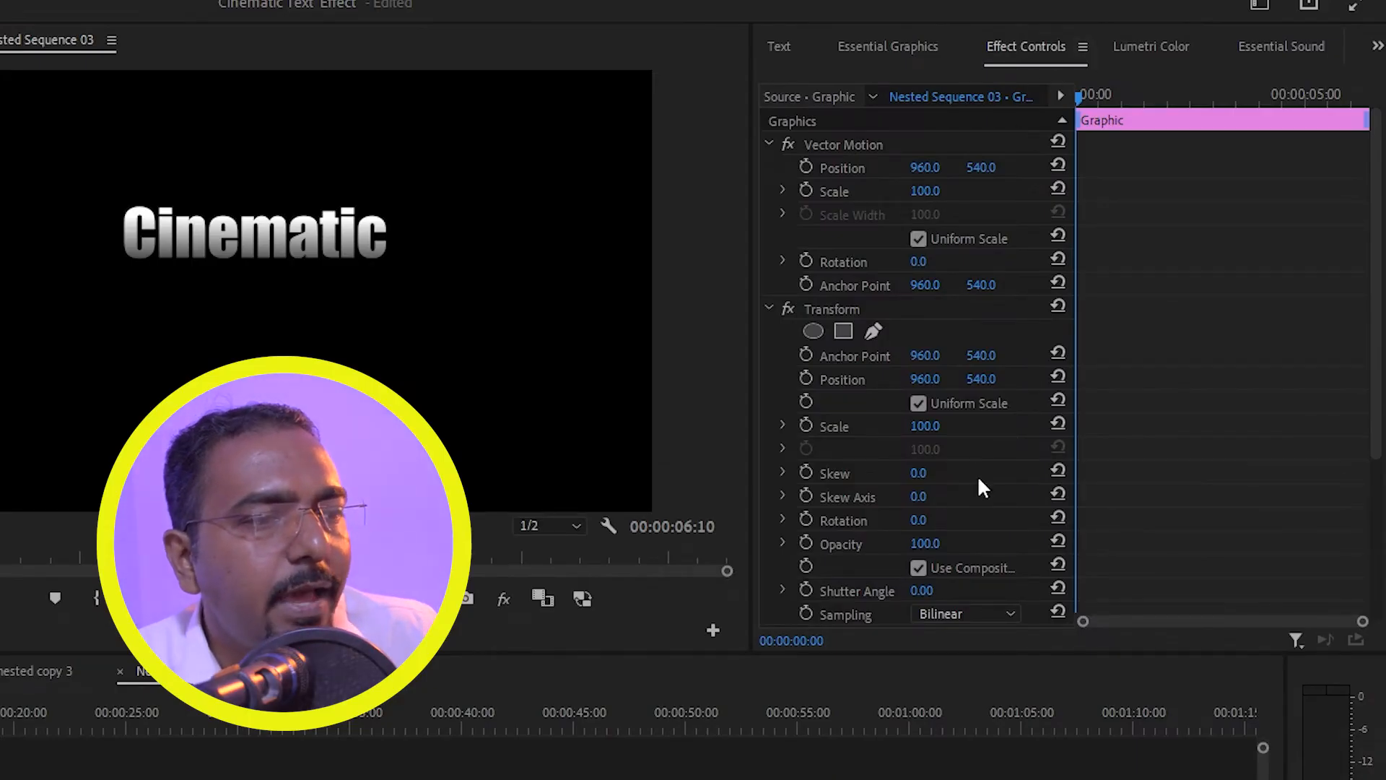
- Enable keyframing for the Transform effect's Scale at 100 and shift that keyframe slightly after the clip's start
click(878, 315)
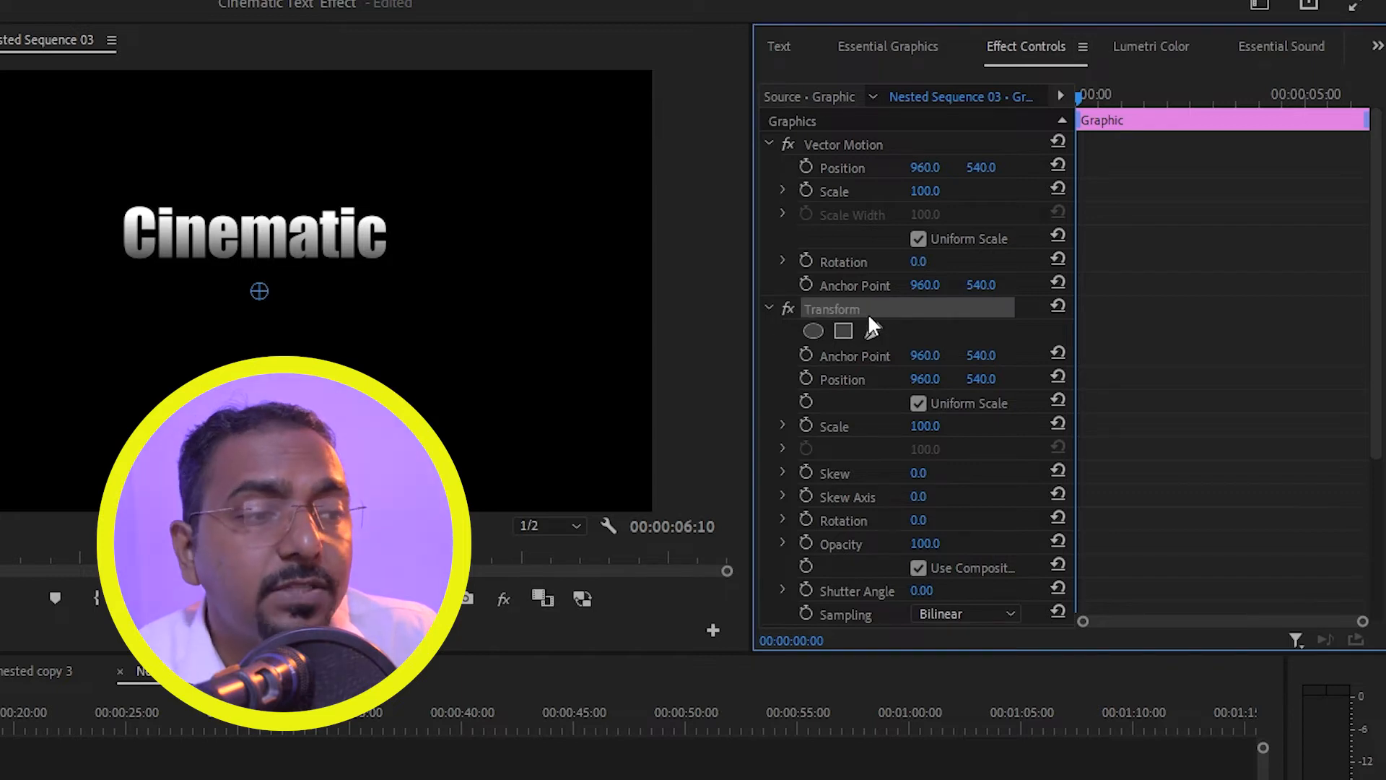
click(828, 427)
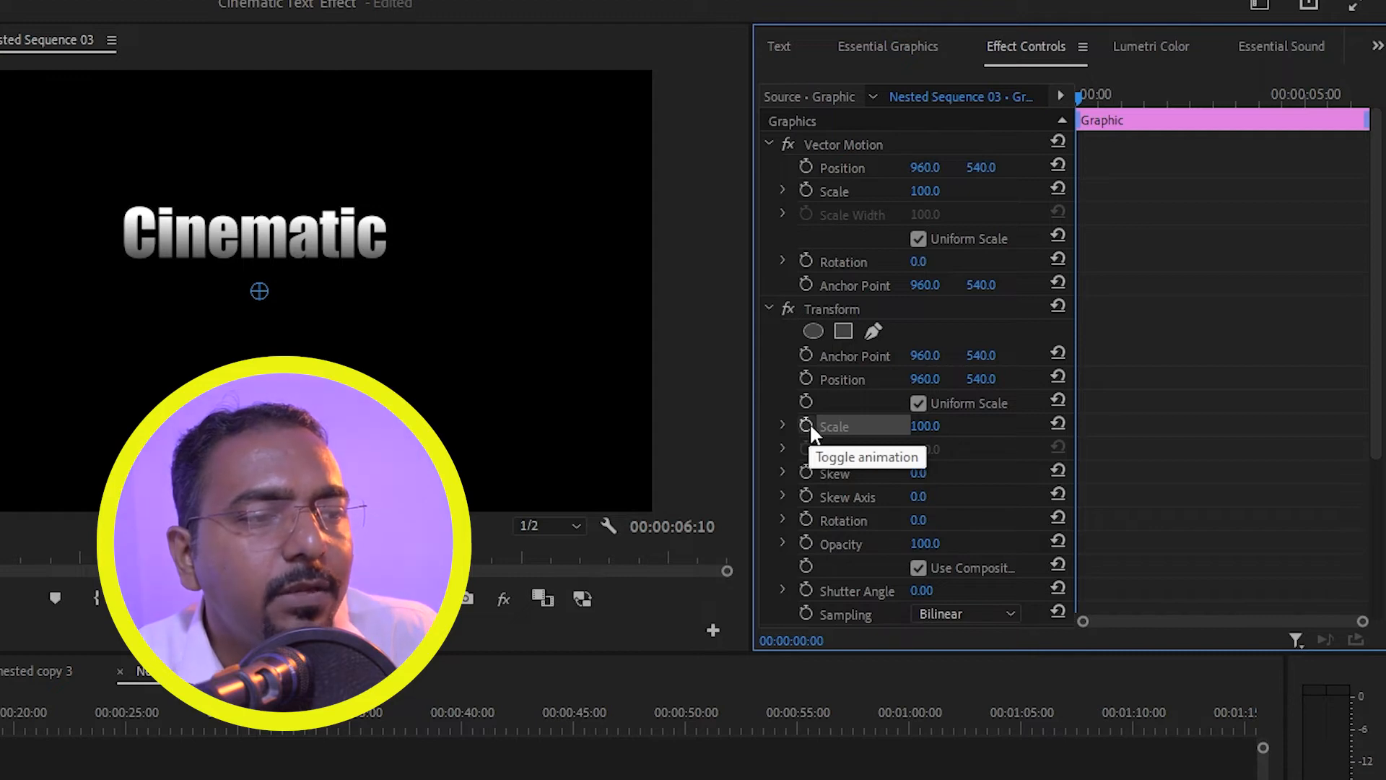
click(803, 425)
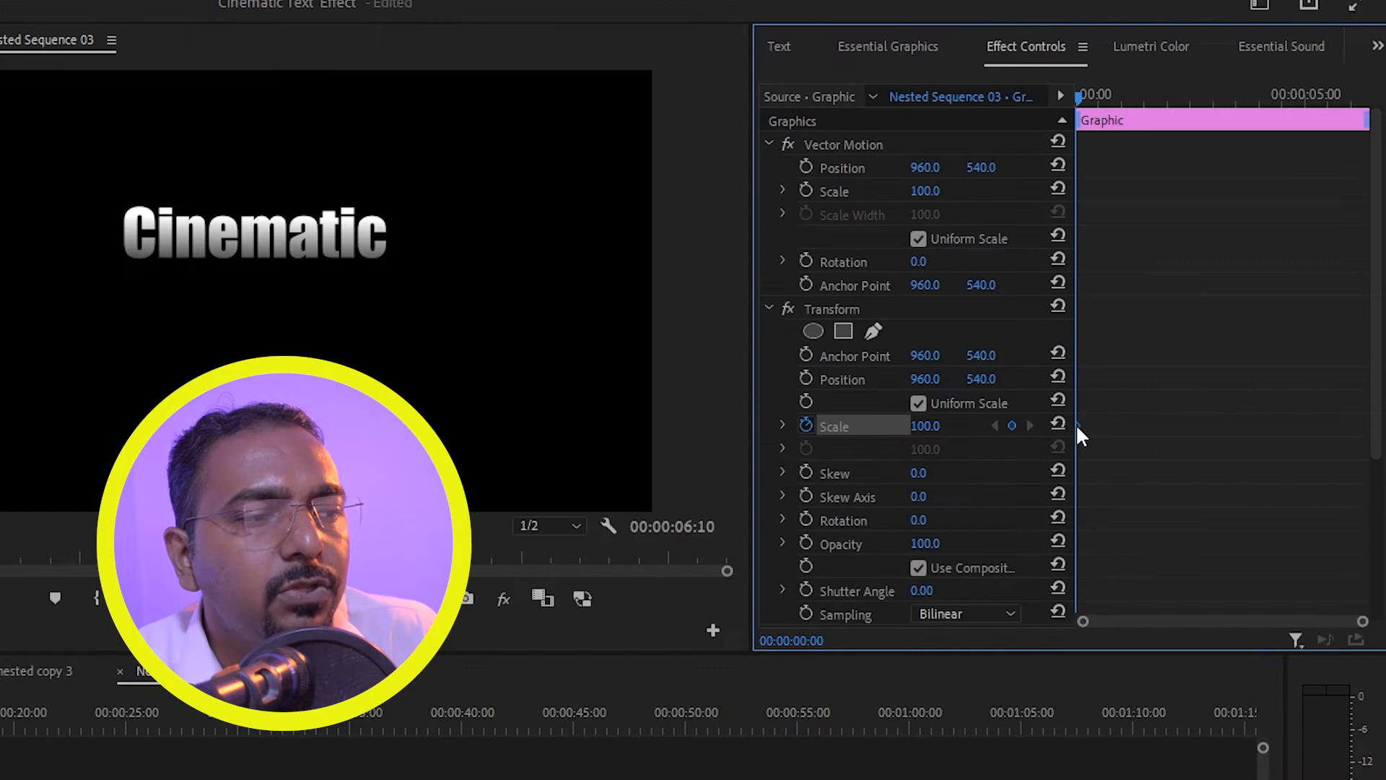
drag(954, 341, 1010, 340)
- Set the Transform Scale to 800 at the start of the Cinematic clip and preview the zoom animation
key(Home)
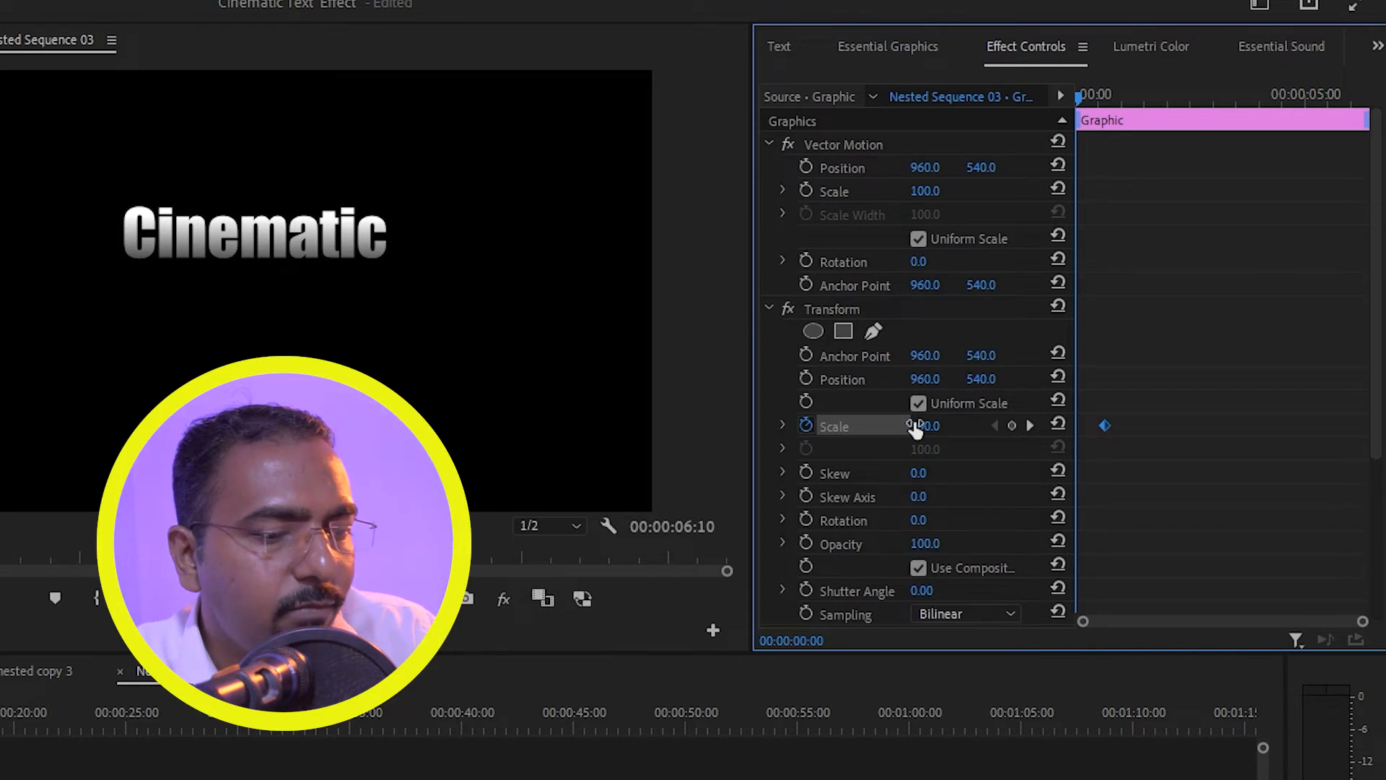
drag(927, 426, 1299, 426)
drag(1092, 431, 1093, 432)
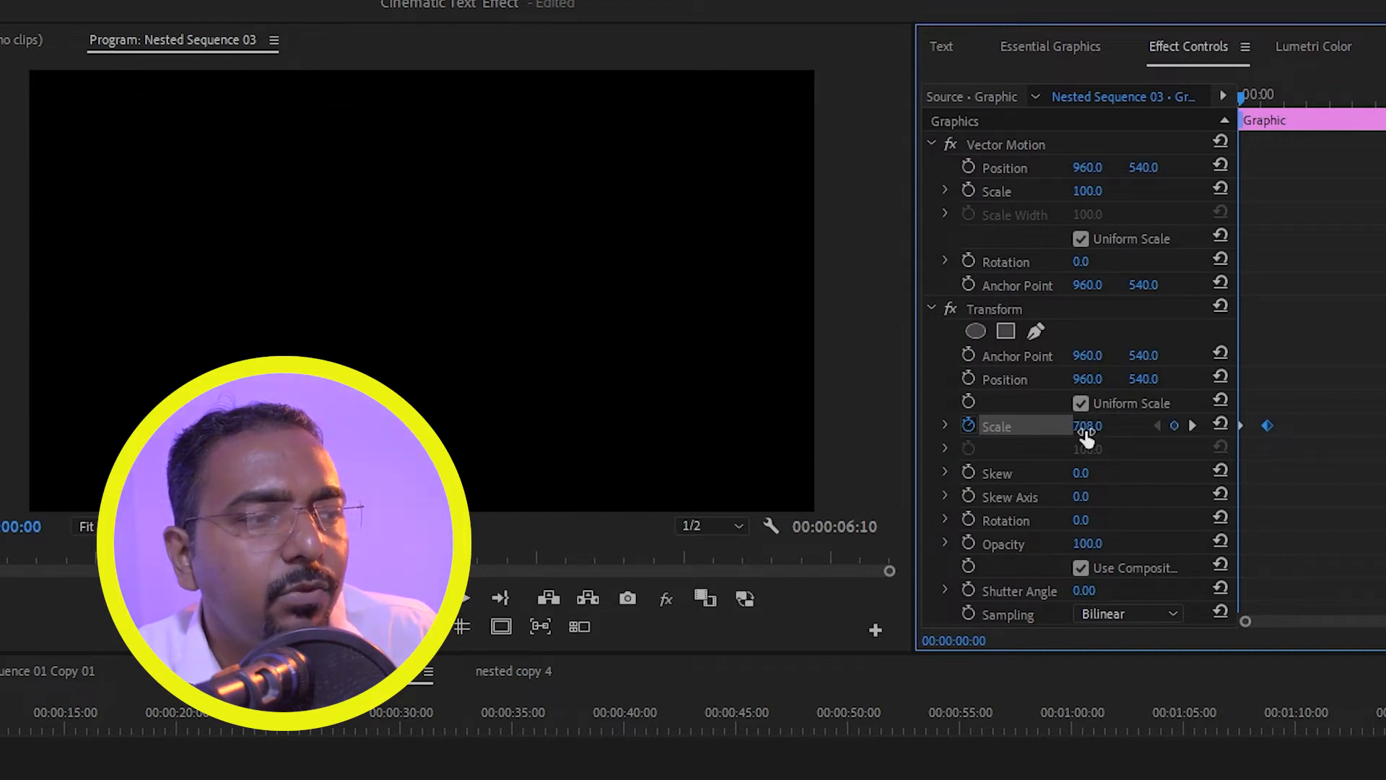
click(1089, 426)
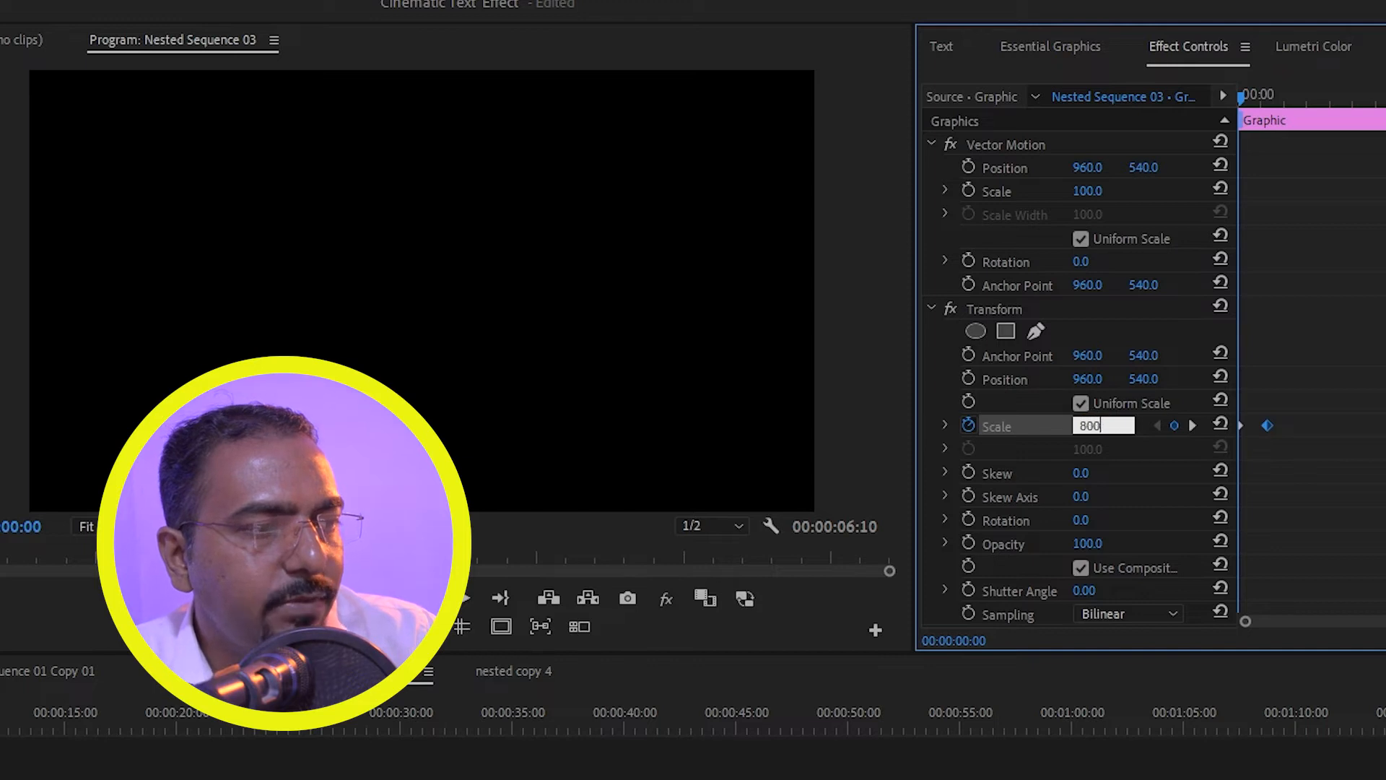
key(Return)
key(space)
key(space)
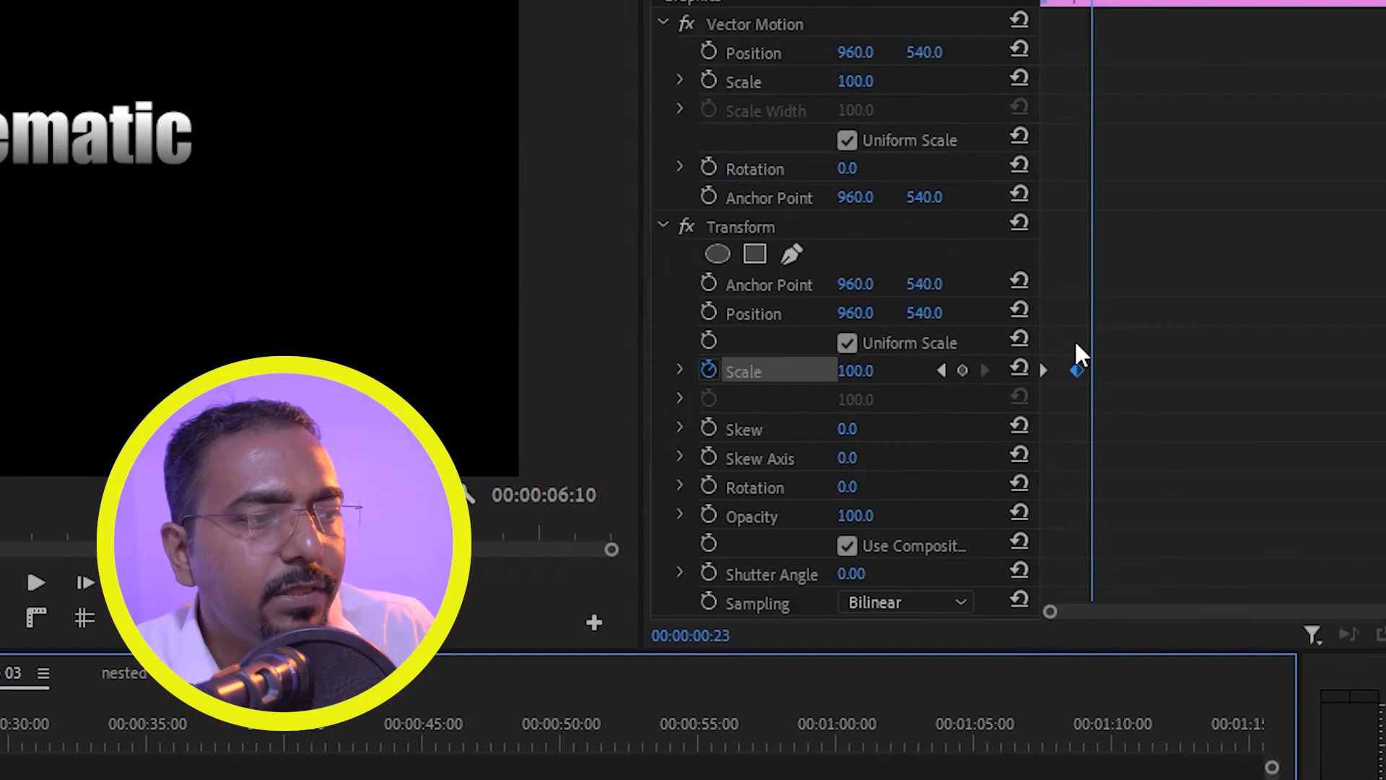
- Move the Transform Scale 100 keyframe closer to the clip's start and preview the zoom
drag(1076, 365, 1067, 369)
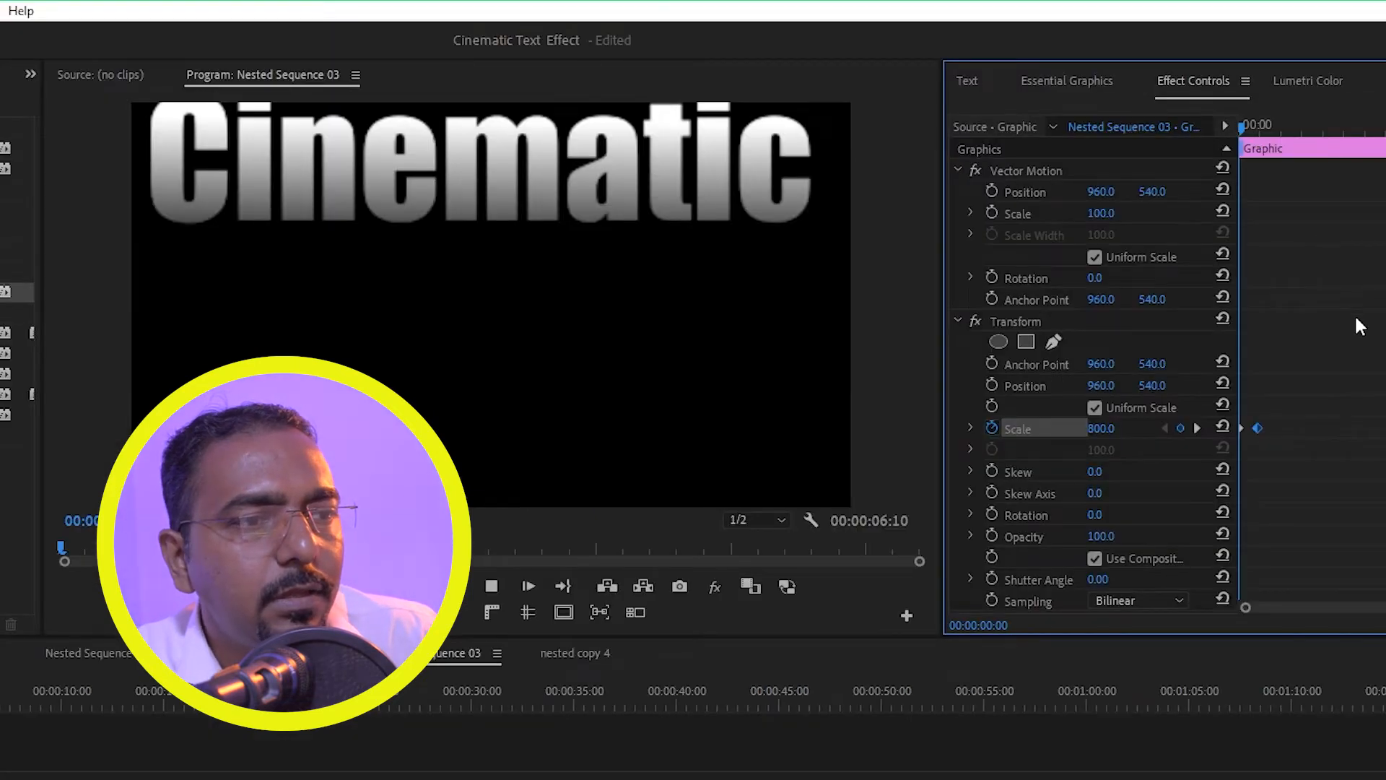
key(space)
key(space)
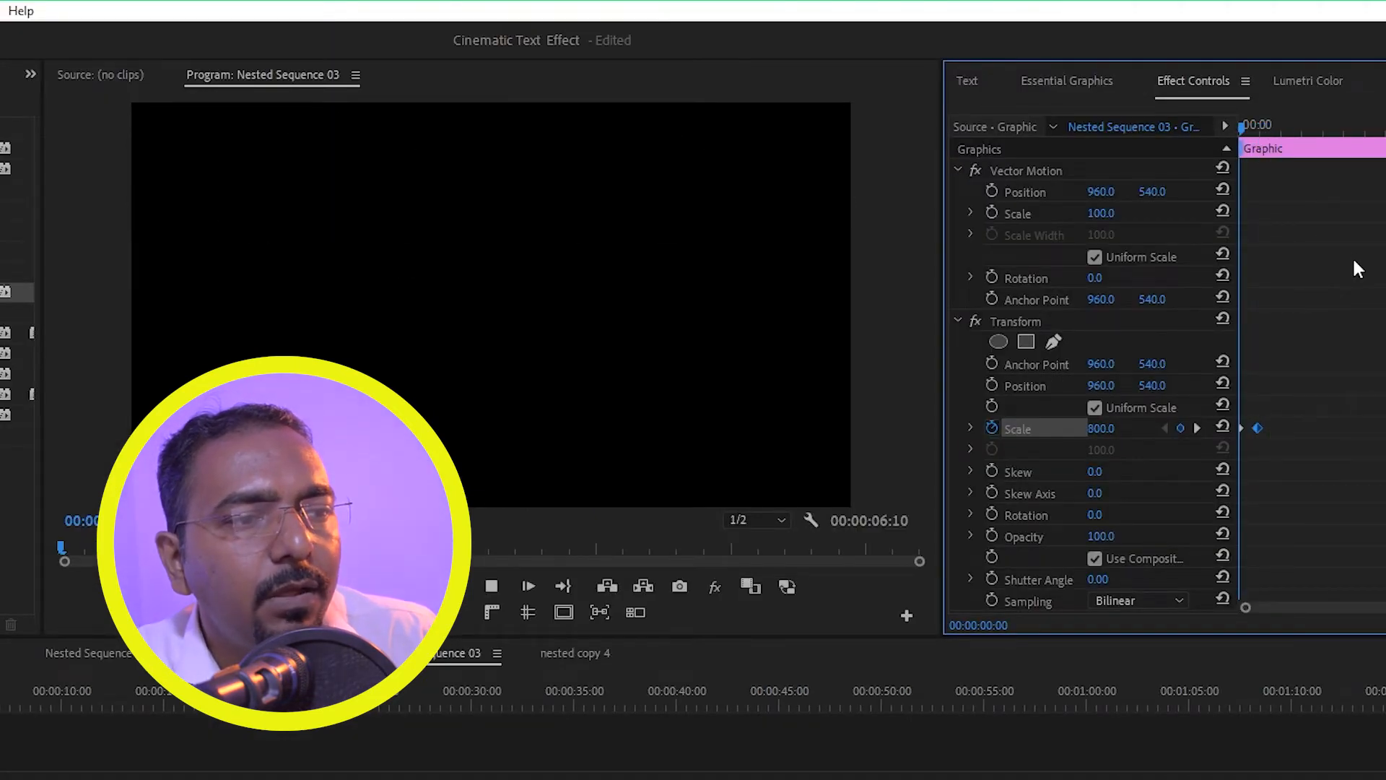
key(space)
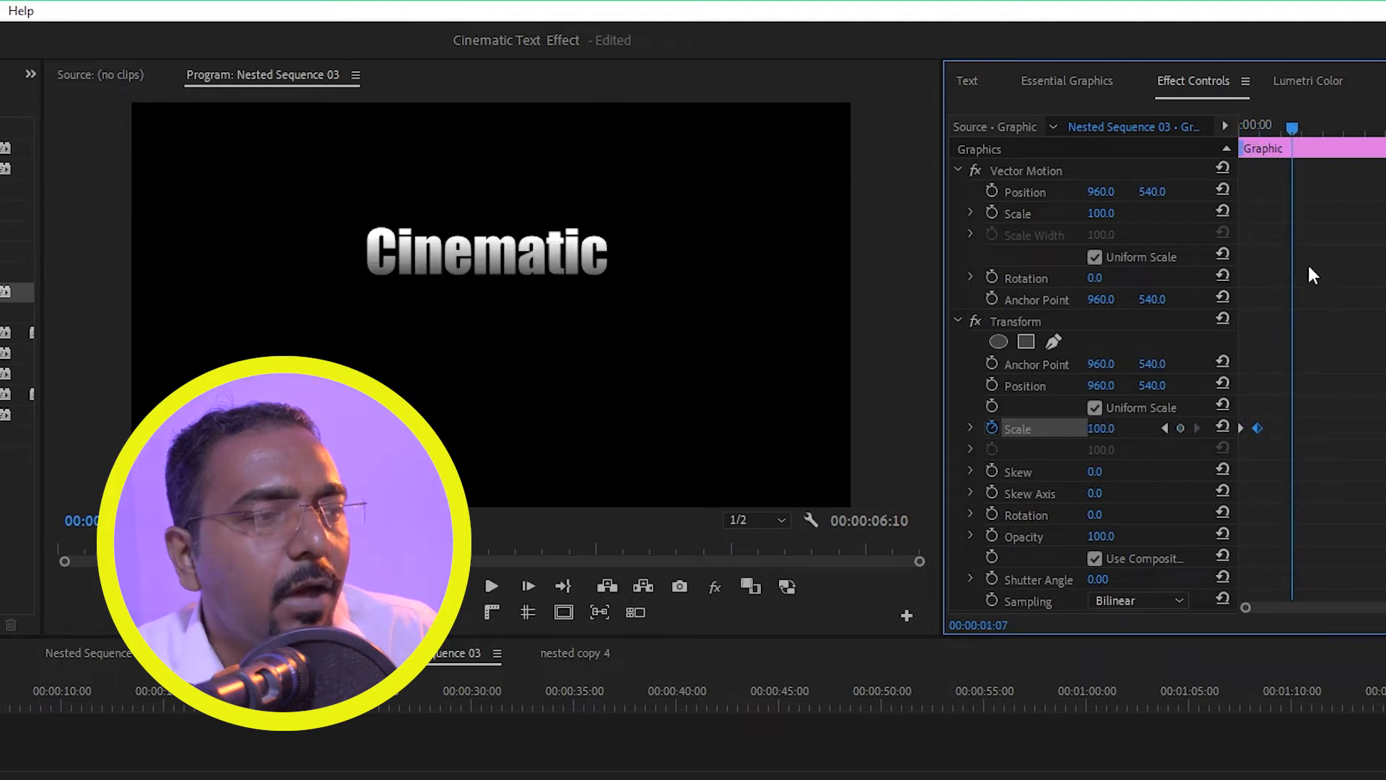
drag(1293, 128, 1228, 127)
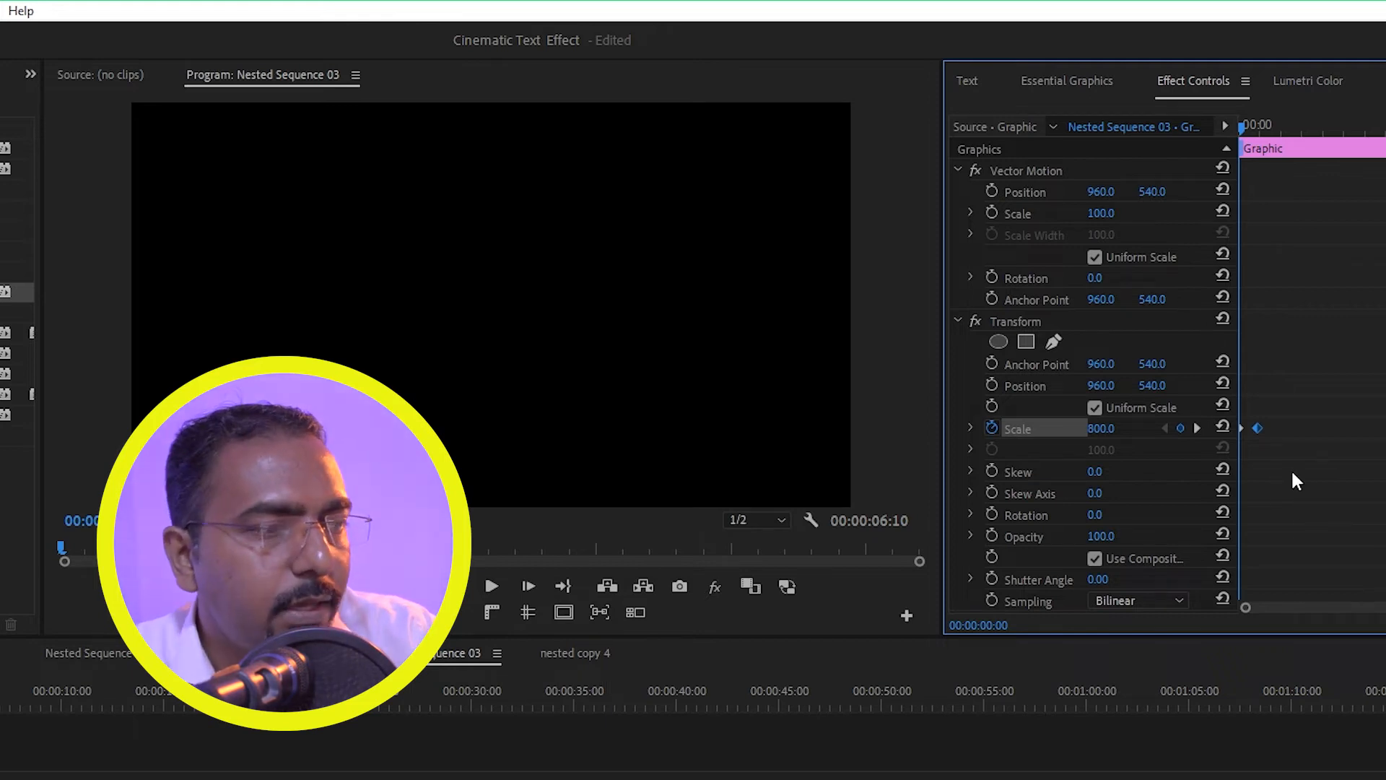
- Apply Ease Out to the Scale 100 keyframe and Ease In to the Scale 800 keyframe, and preview the zoom
right_click(1262, 427)
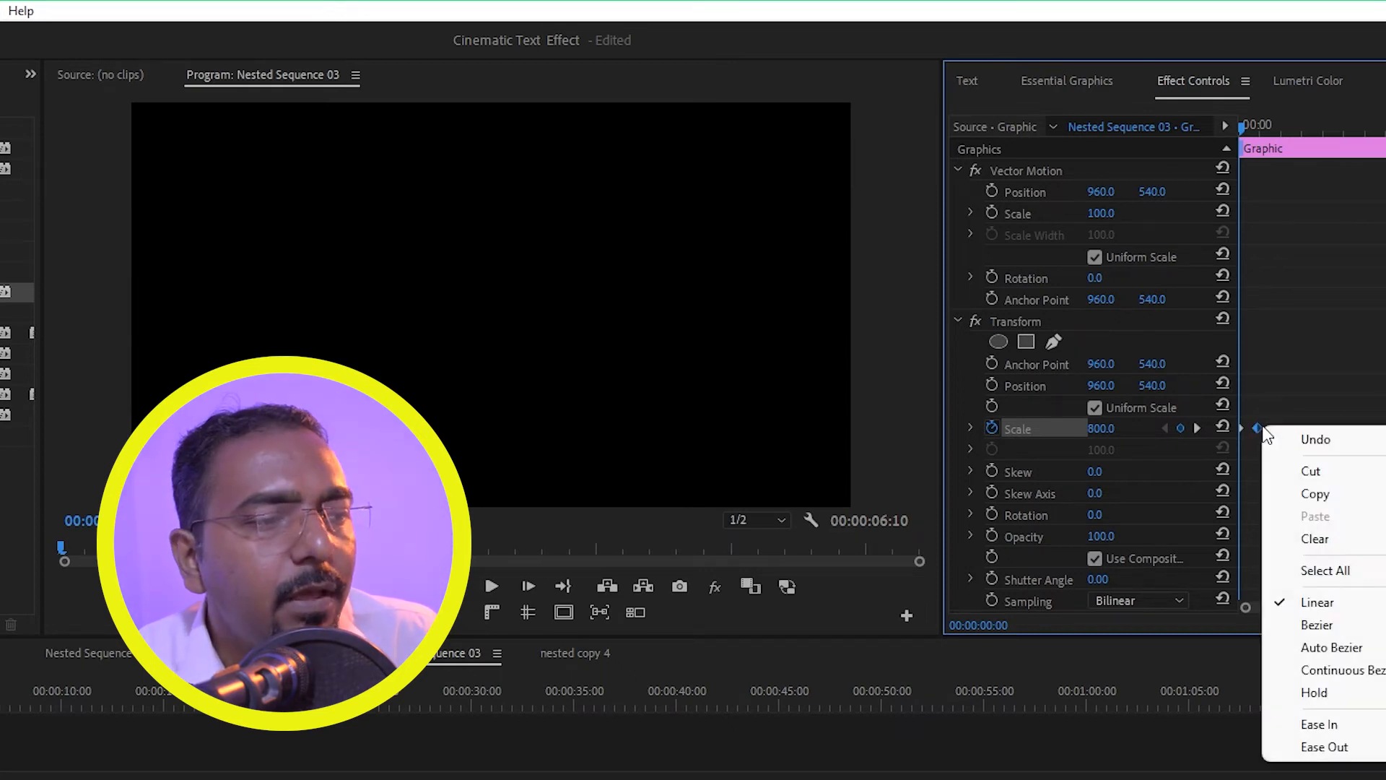
click(1338, 748)
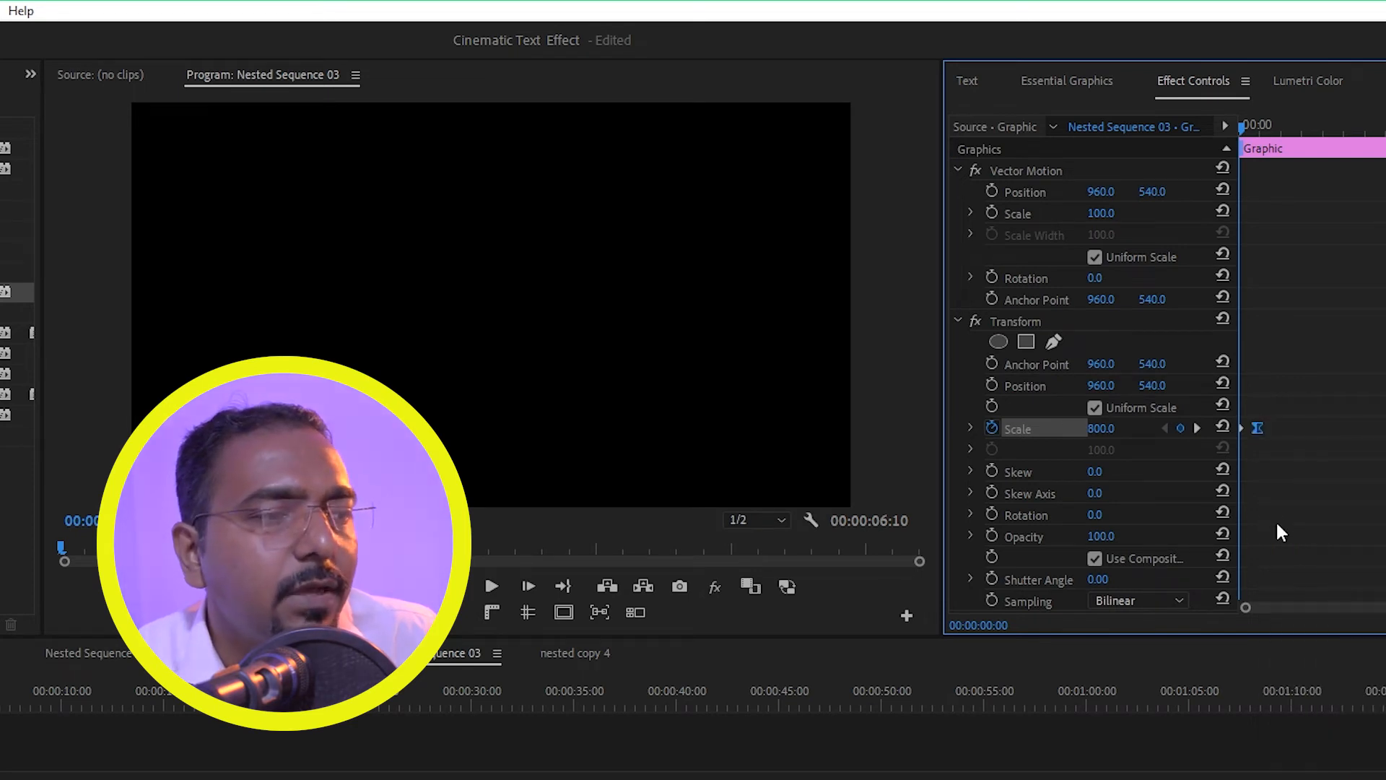
right_click(1240, 432)
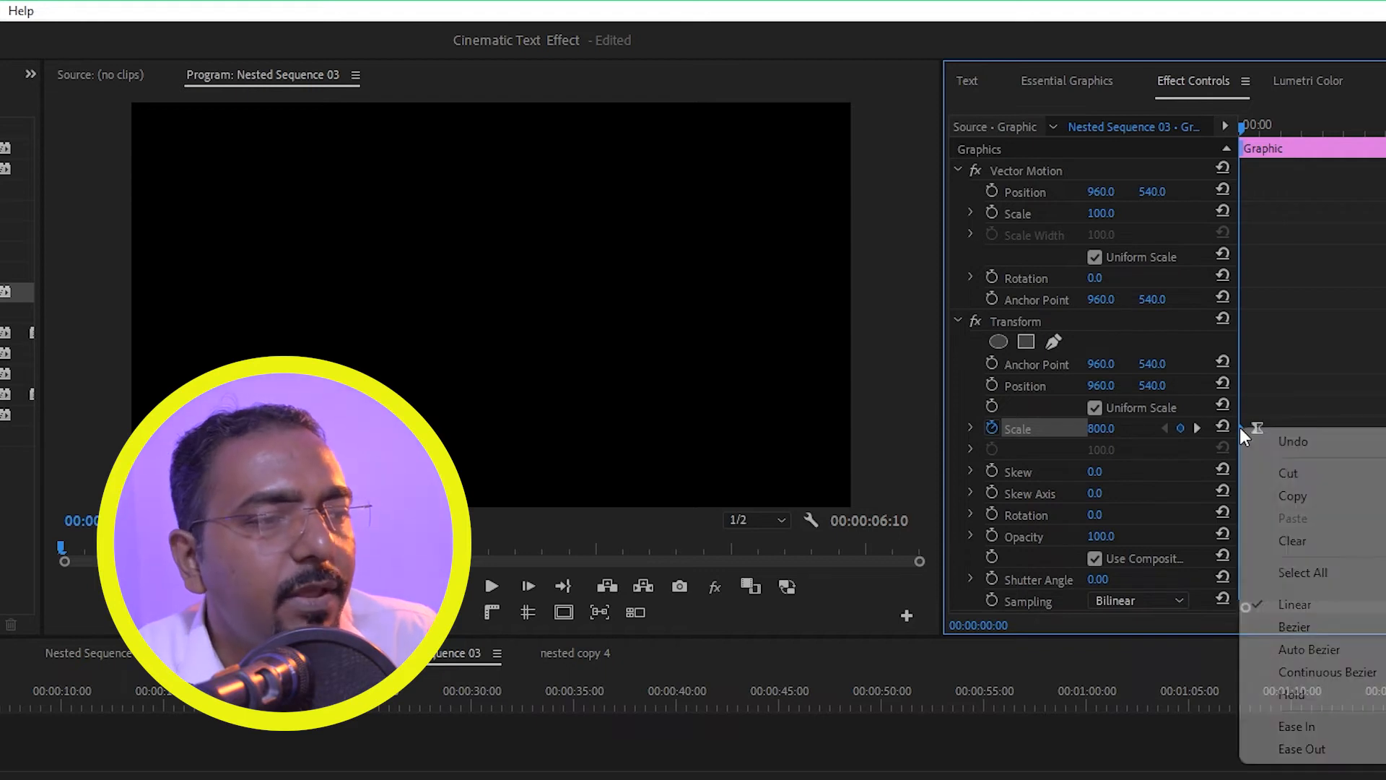
click(1318, 726)
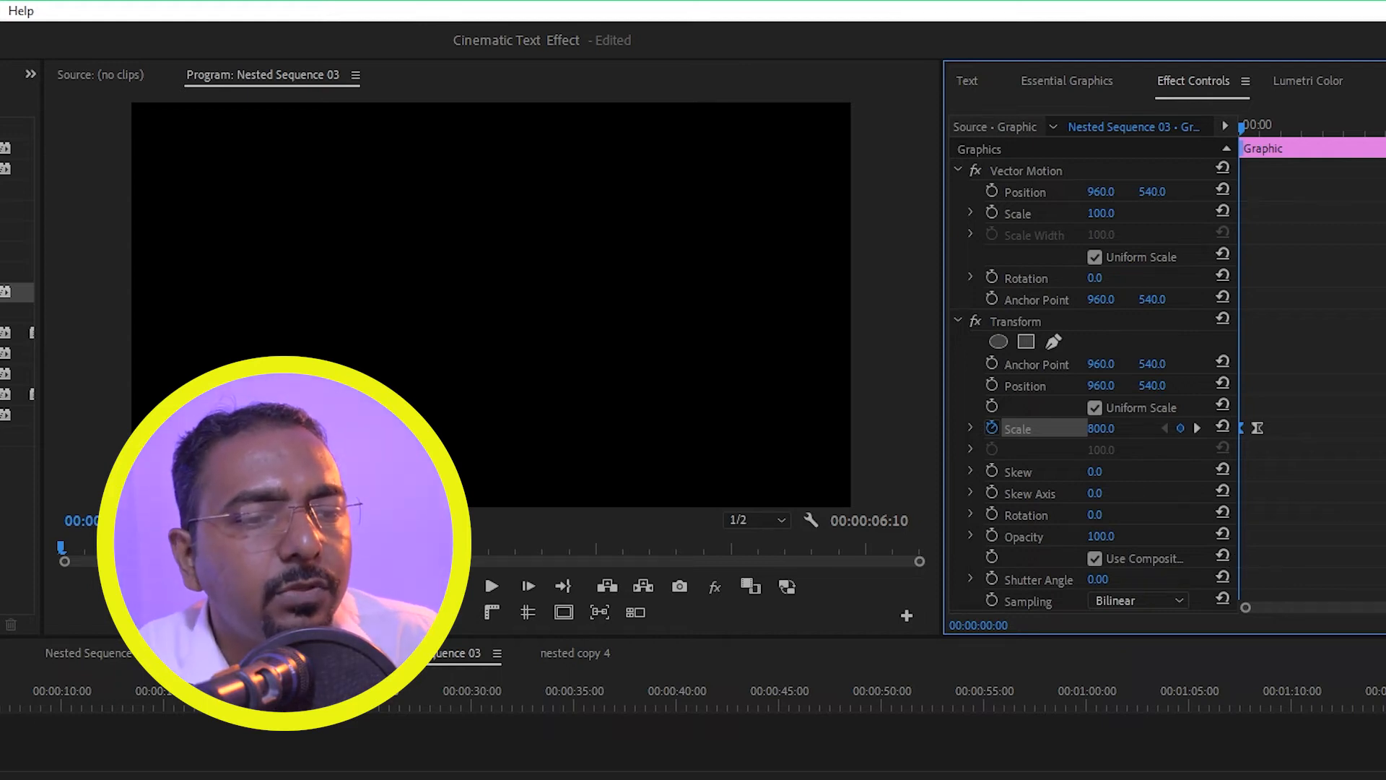
click(794, 766)
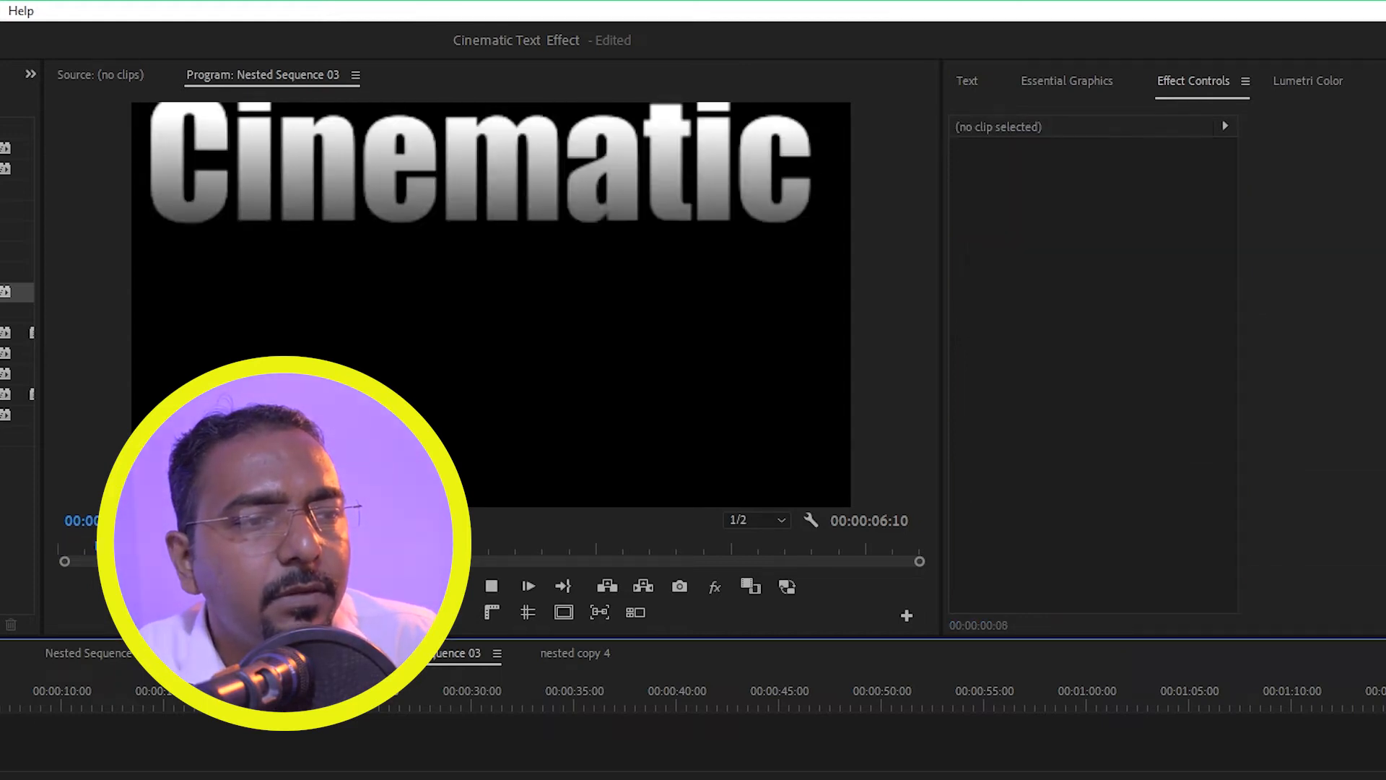
key(space)
key(space)
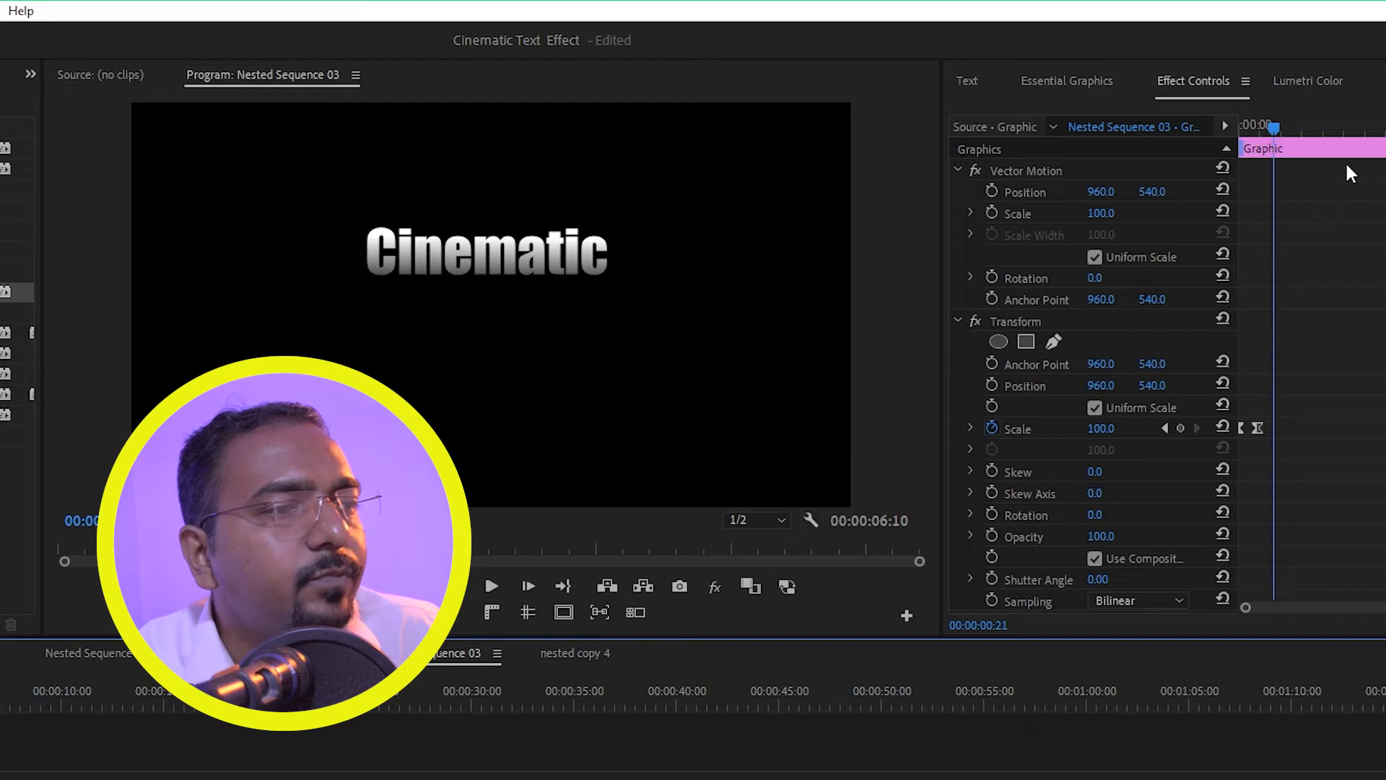
click(1275, 130)
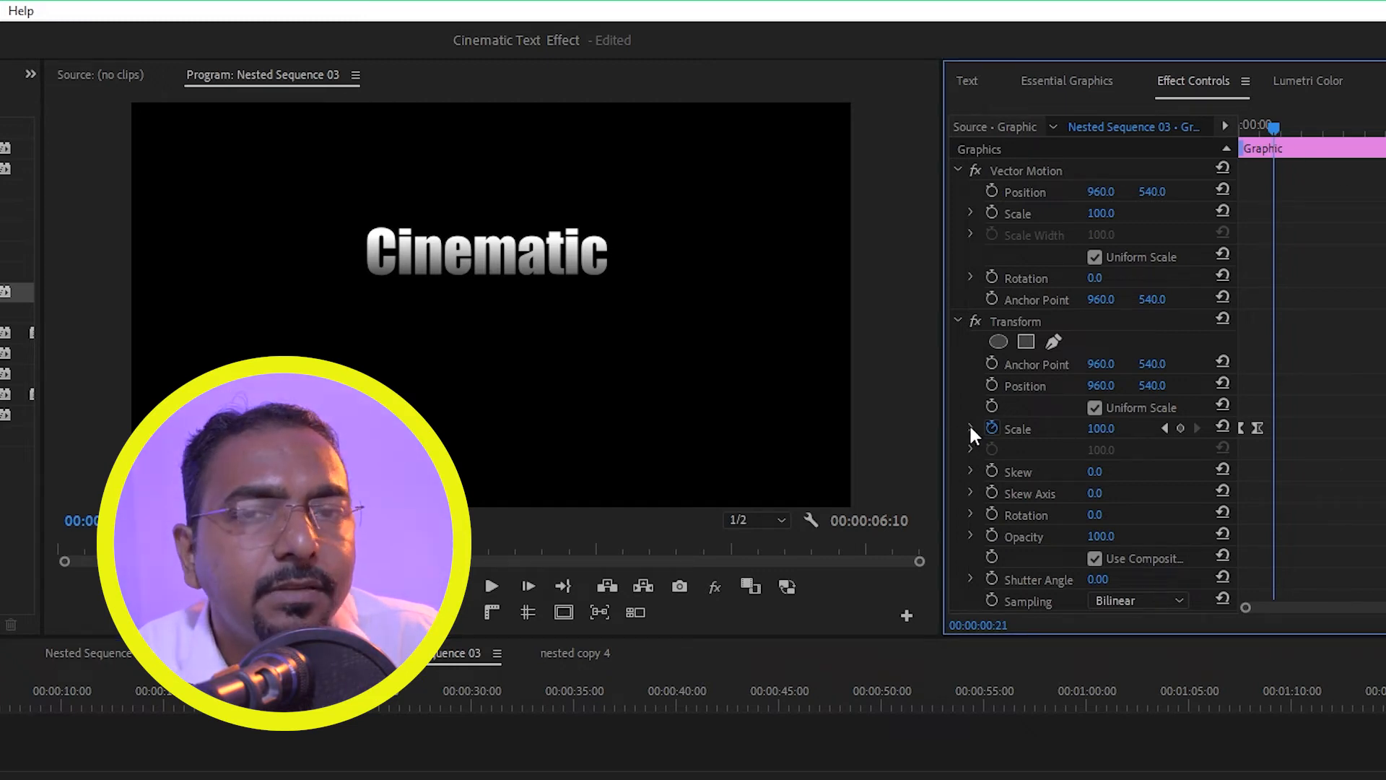
- Expand the Transform Scale graphs and lengthen the 100 keyframe's velocity handle back toward the middle of the zoom
click(970, 429)
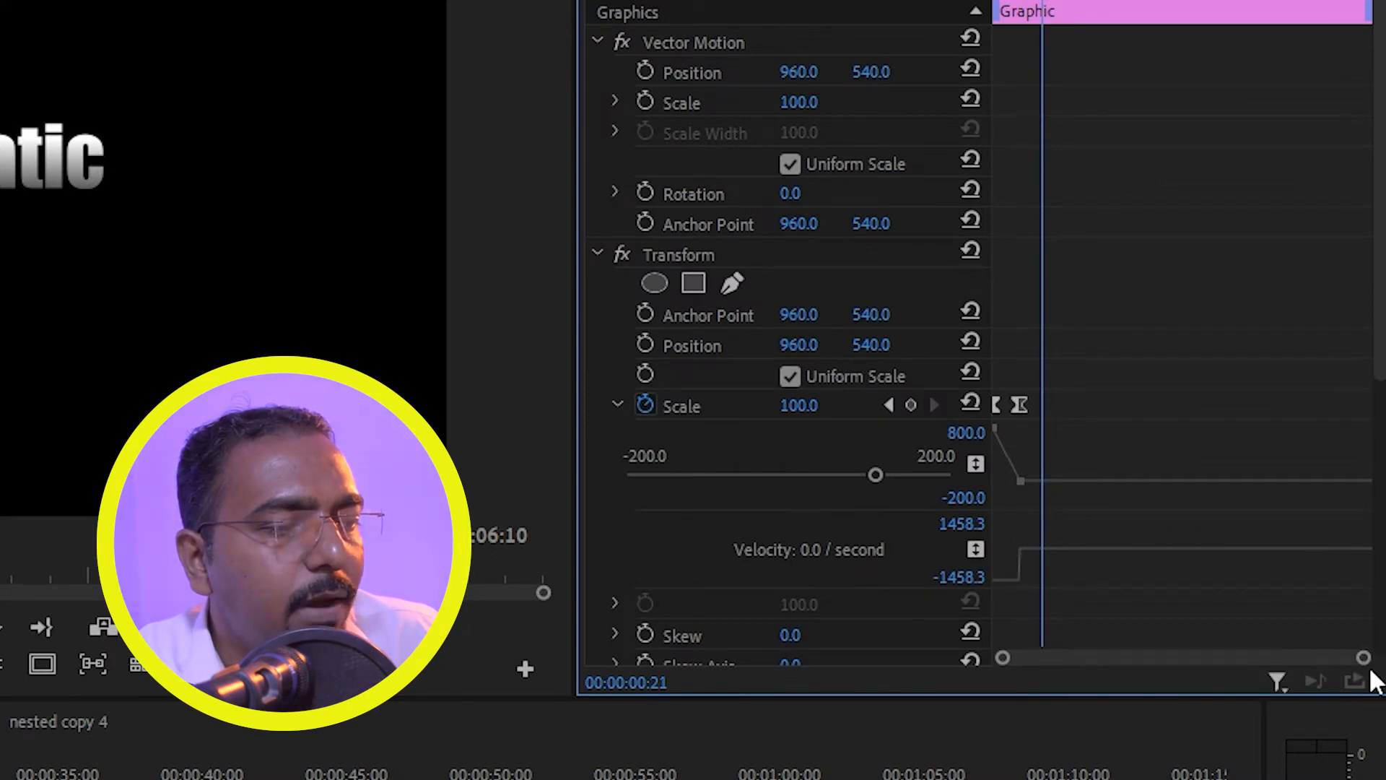
drag(1363, 664, 997, 653)
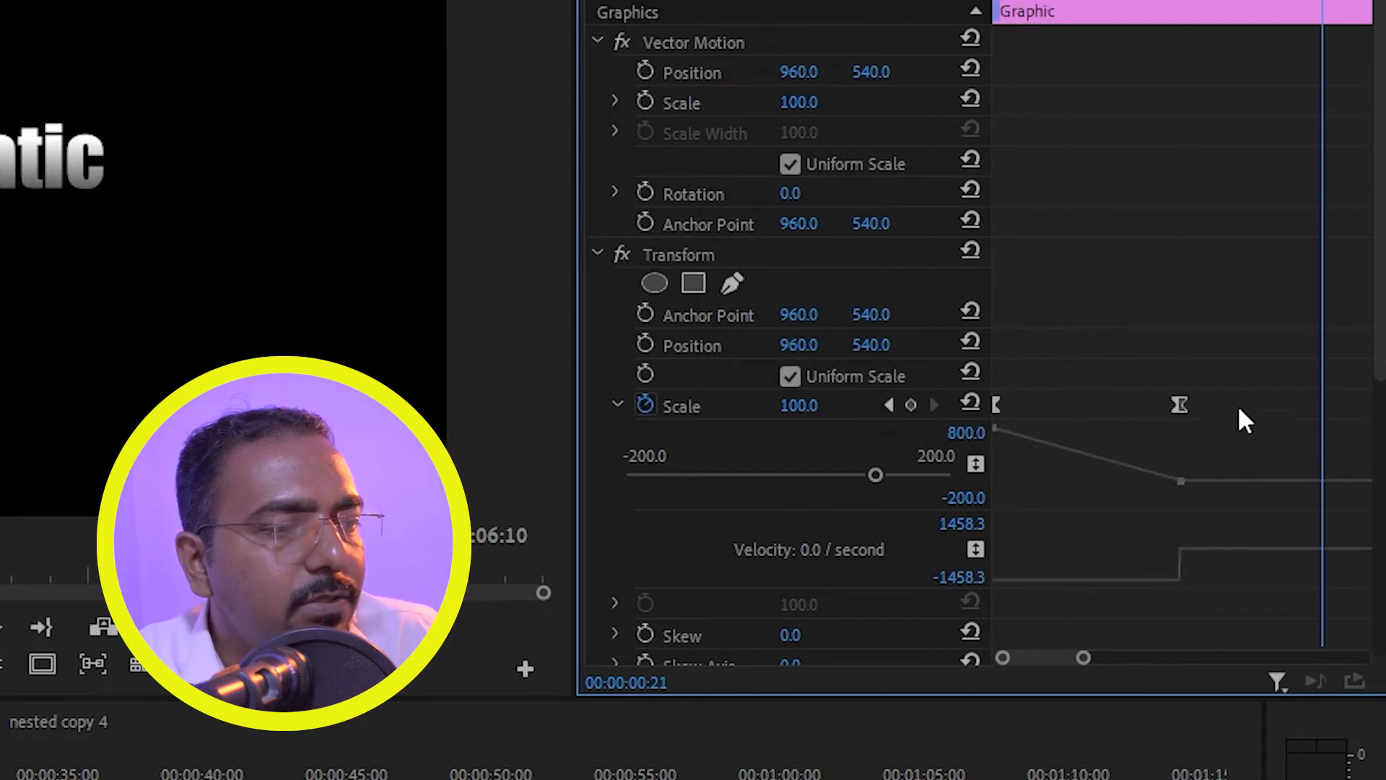
drag(1123, 437, 1243, 456)
drag(1212, 358, 1118, 422)
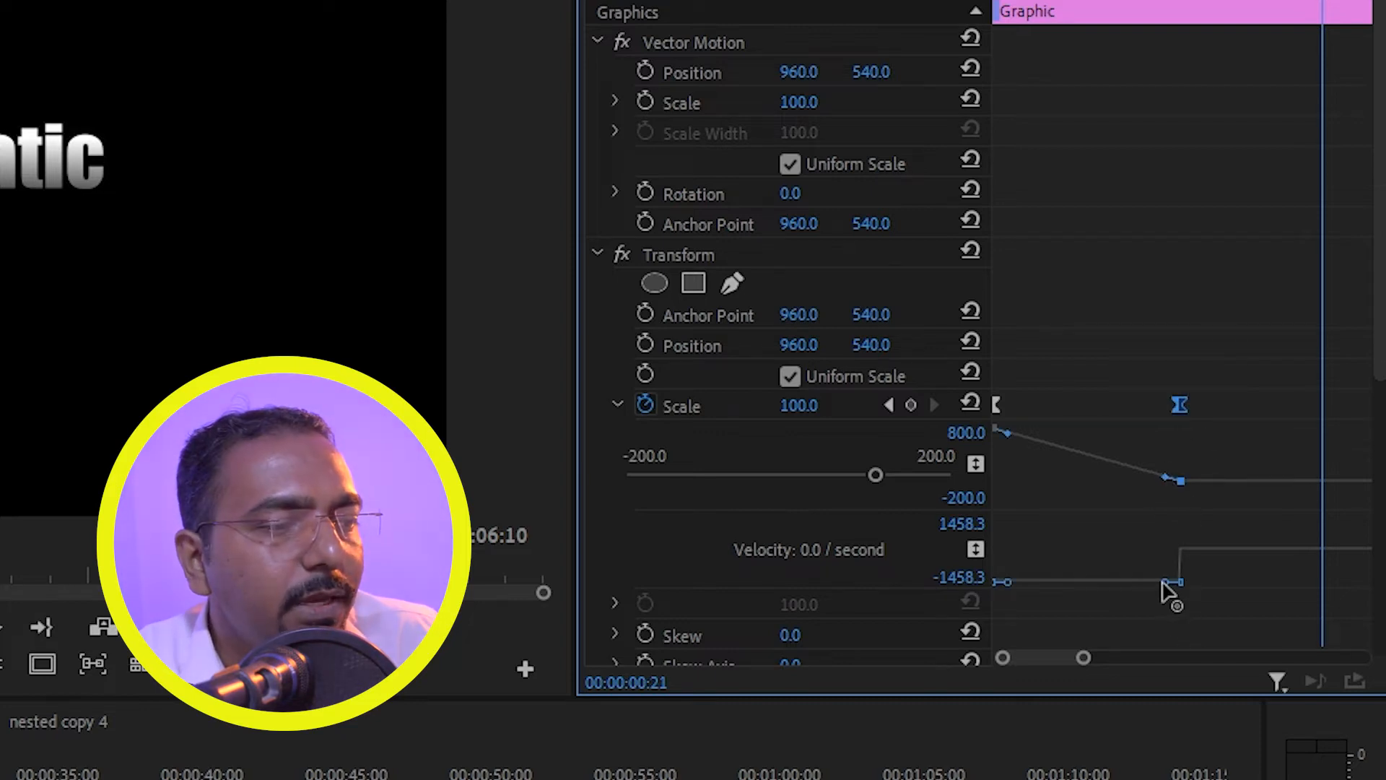
drag(1164, 583, 1069, 582)
- Shorten the velocity handle of the starting Scale keyframe so it sits close to the keyframe, and replay the zoom
scroll(974, 332, down, 6)
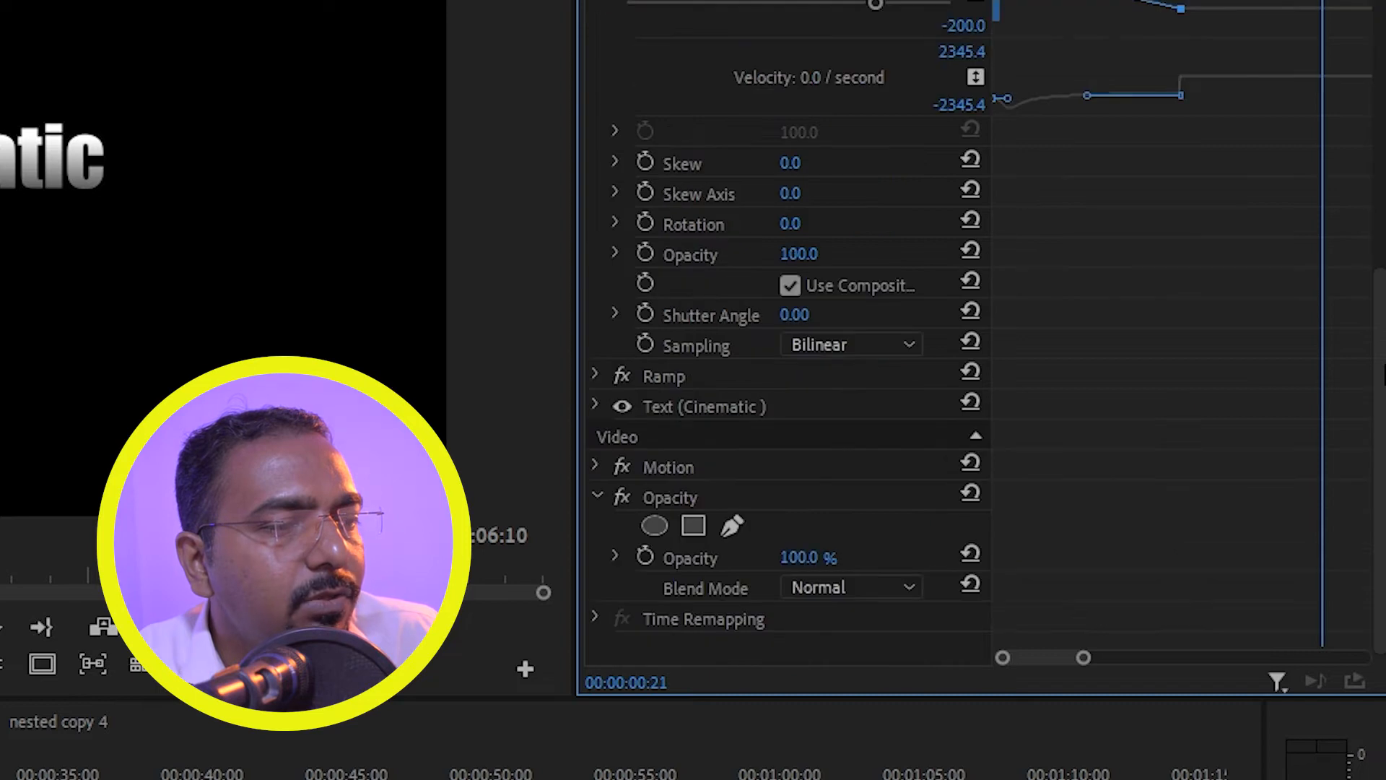
scroll(999, 215, up, 2)
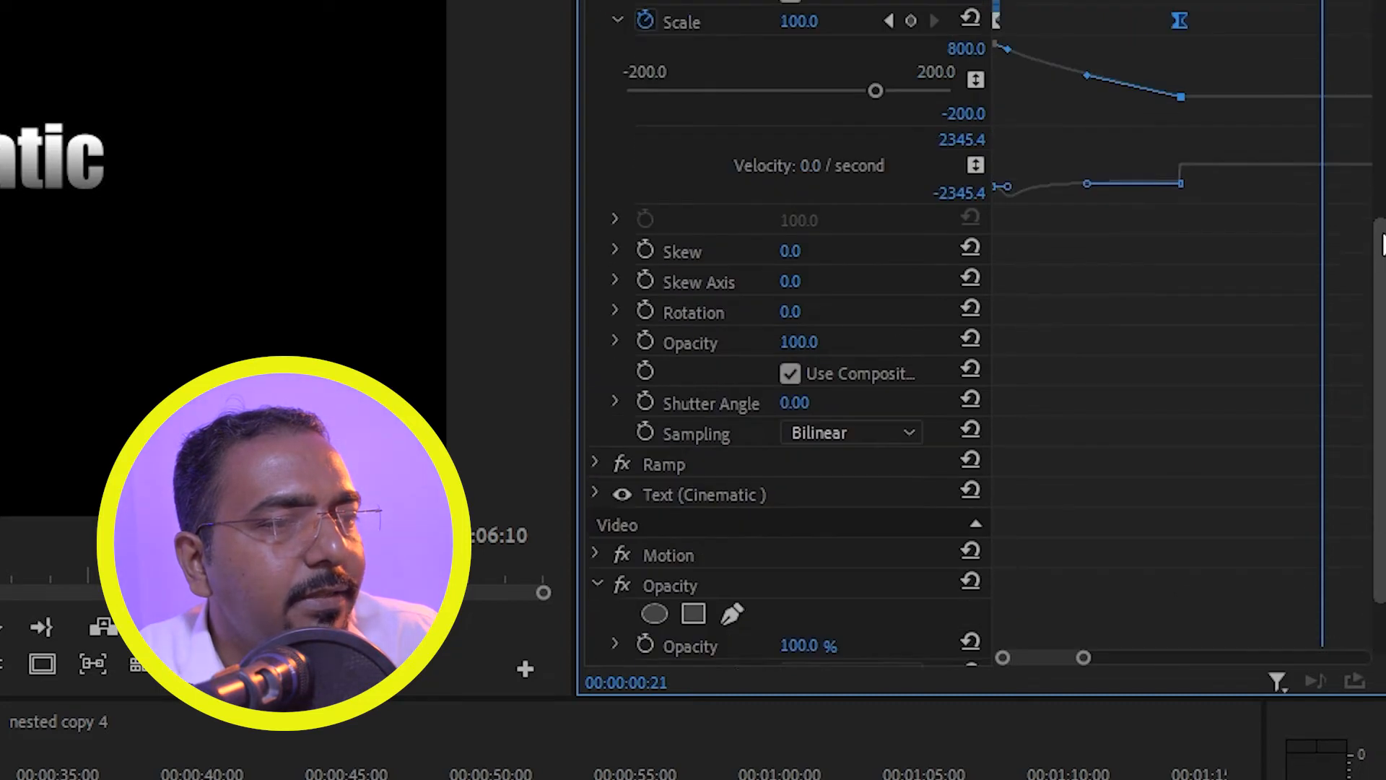
click(1011, 208)
drag(1010, 209, 997, 208)
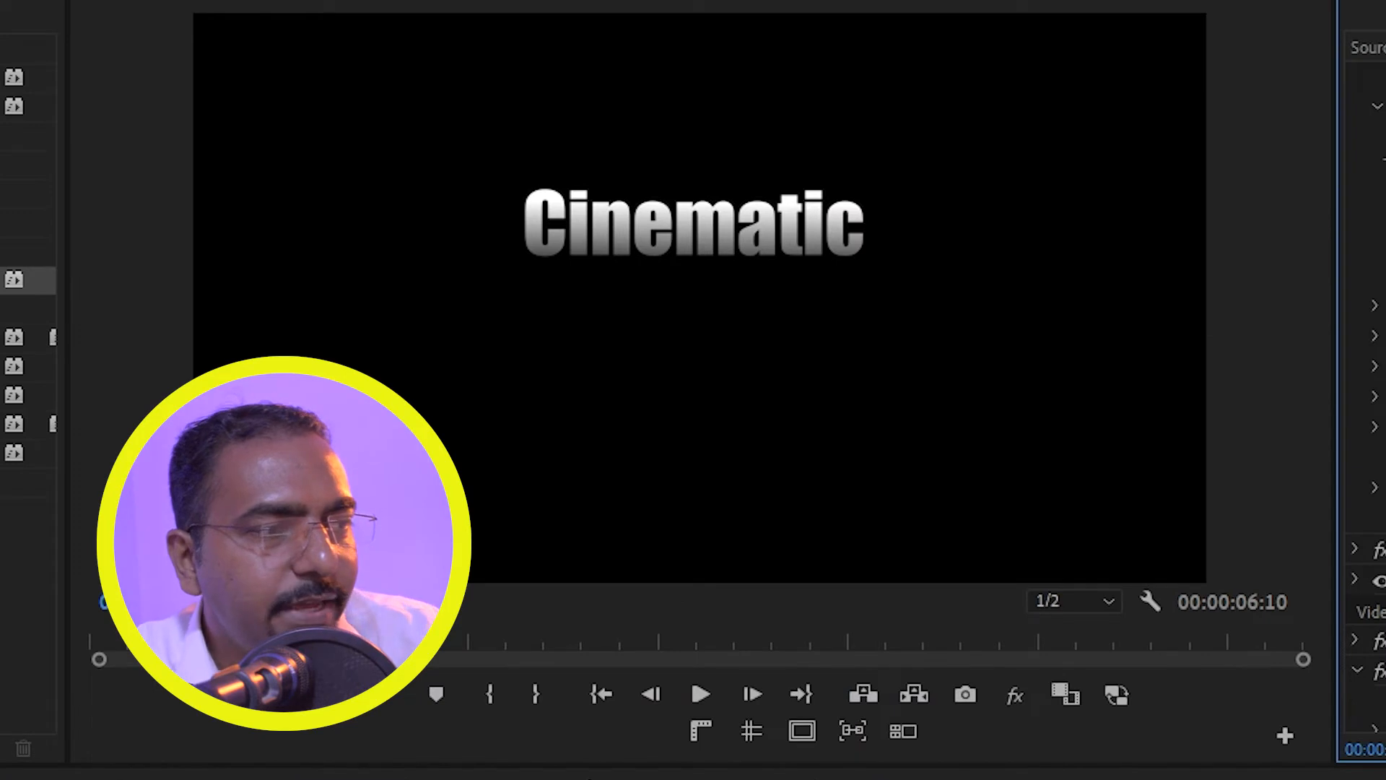
key(space)
key(space)
key(Home)
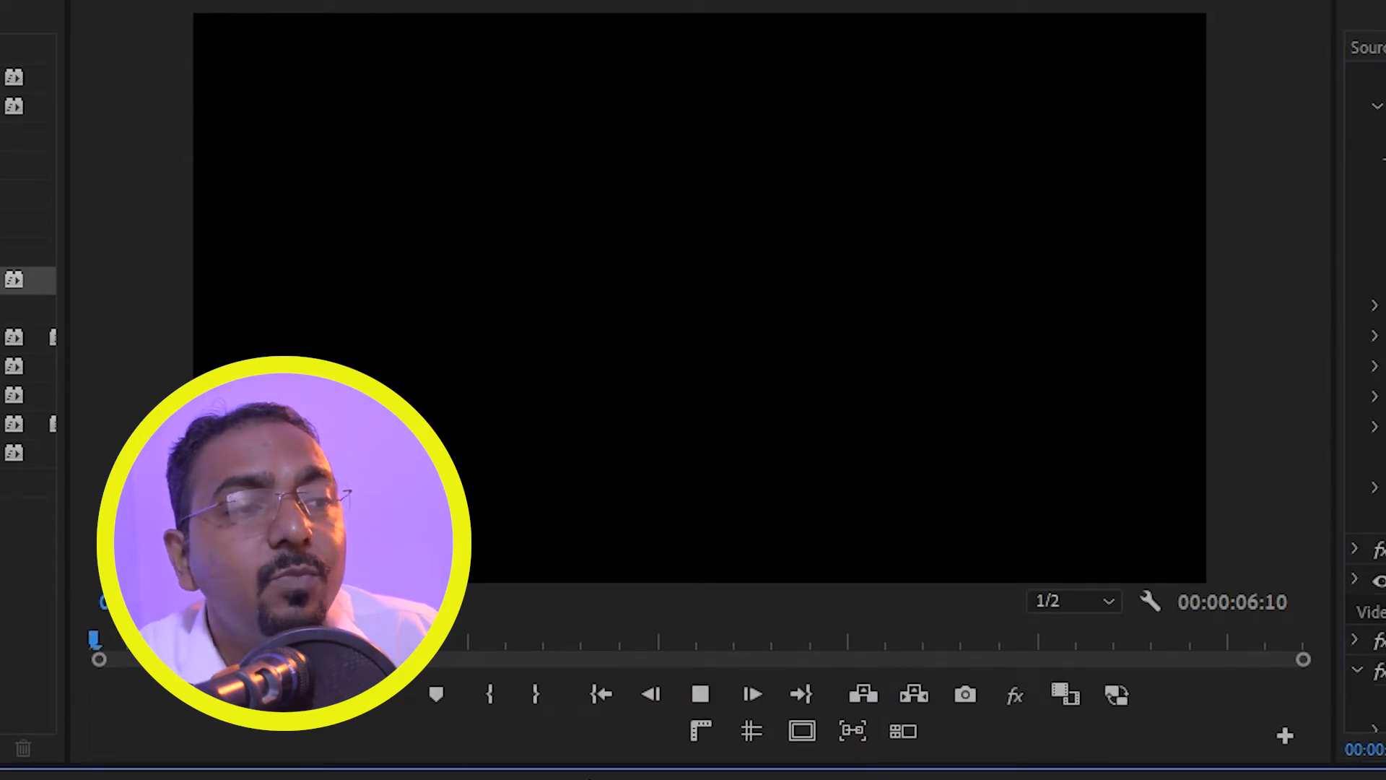
key(space)
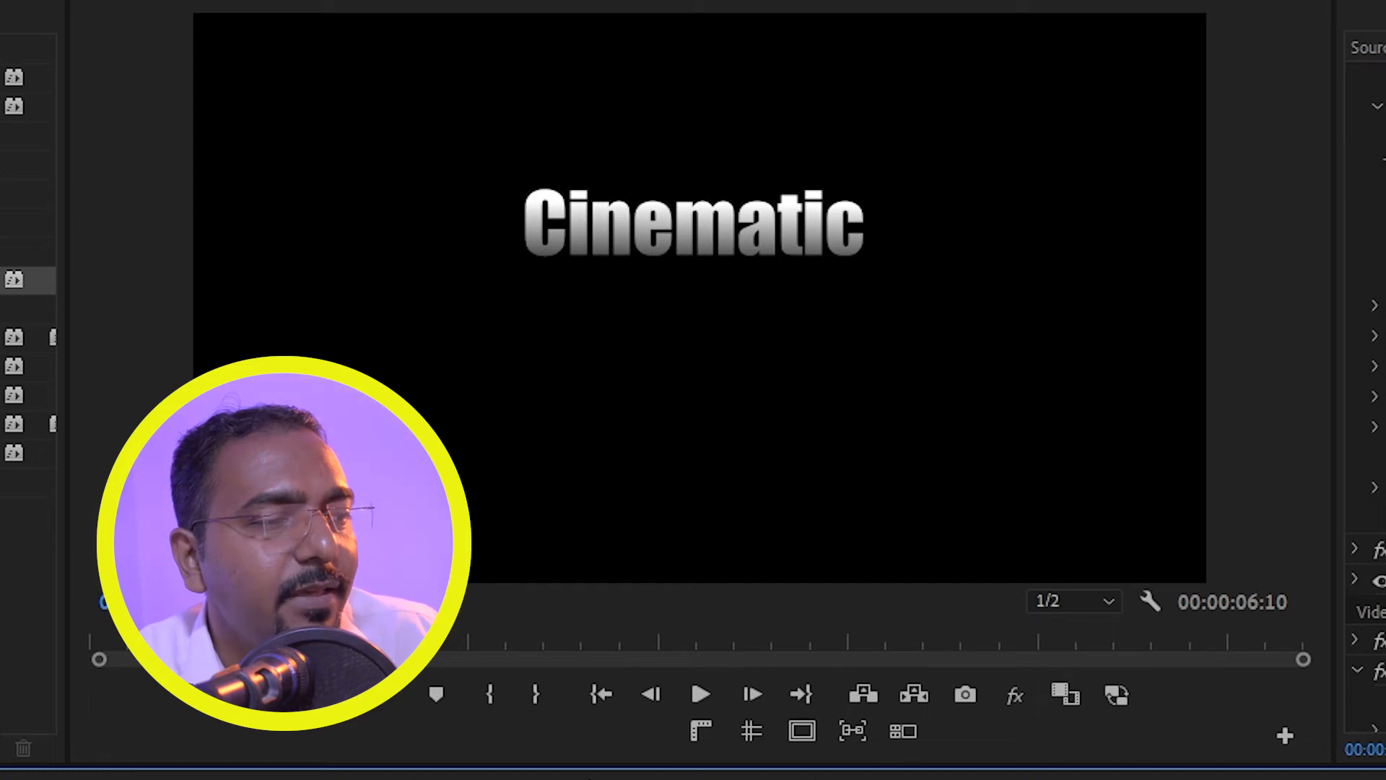
click(1381, 697)
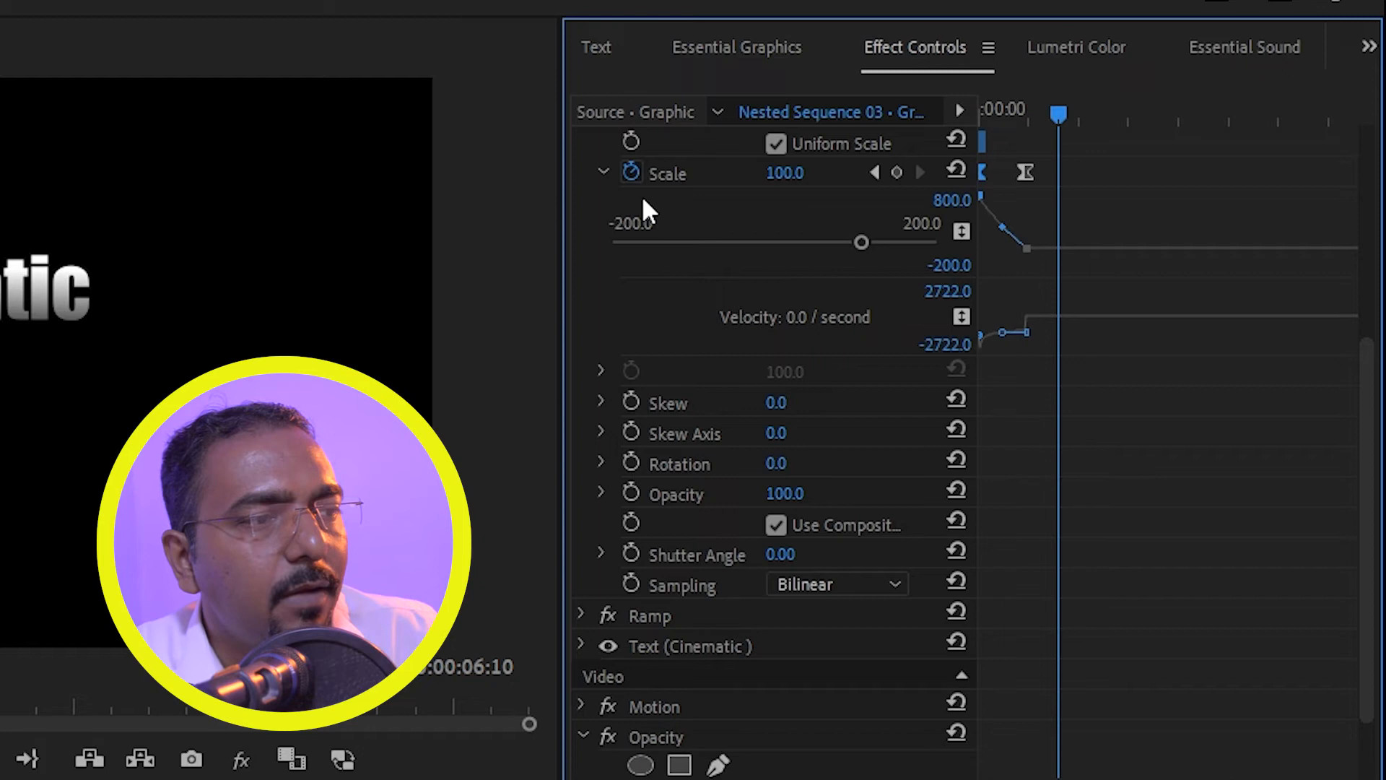
- Add a third Transform Scale keyframe slightly below 100 about three seconds into the clip and preview the slow zoom-out
click(604, 171)
mouse_move(1047, 114)
mouse_down()
mouse_move(986, 116)
mouse_move(1021, 121)
mouse_up()
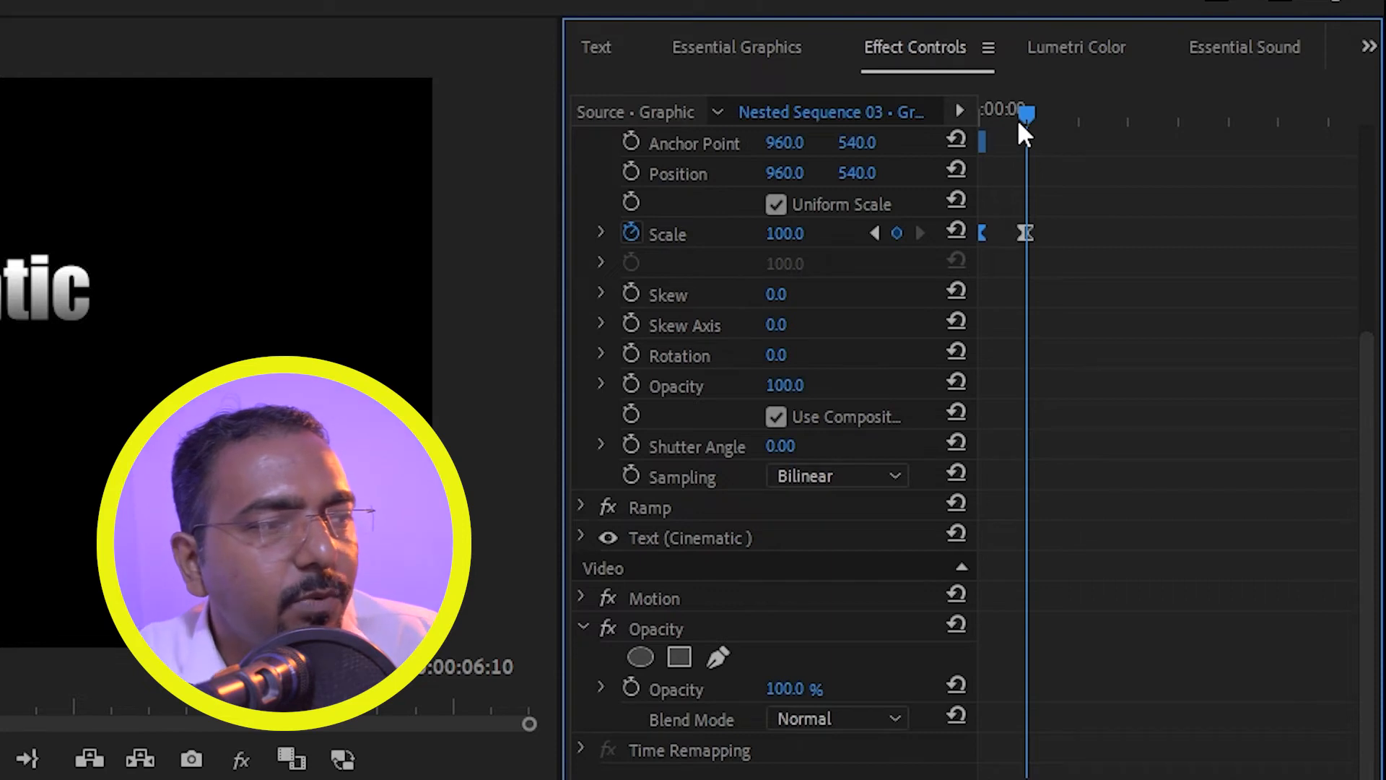
drag(1187, 778, 1288, 779)
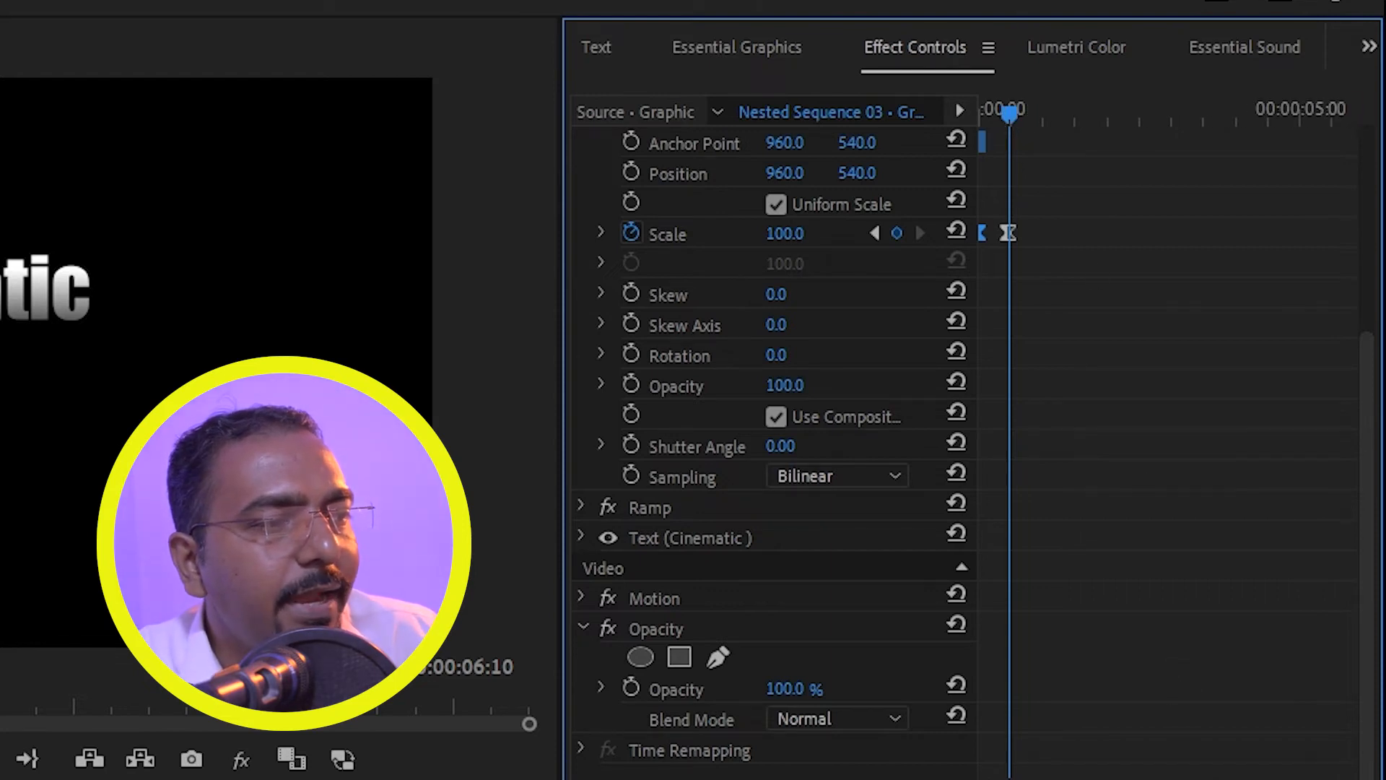
drag(1016, 114, 1171, 111)
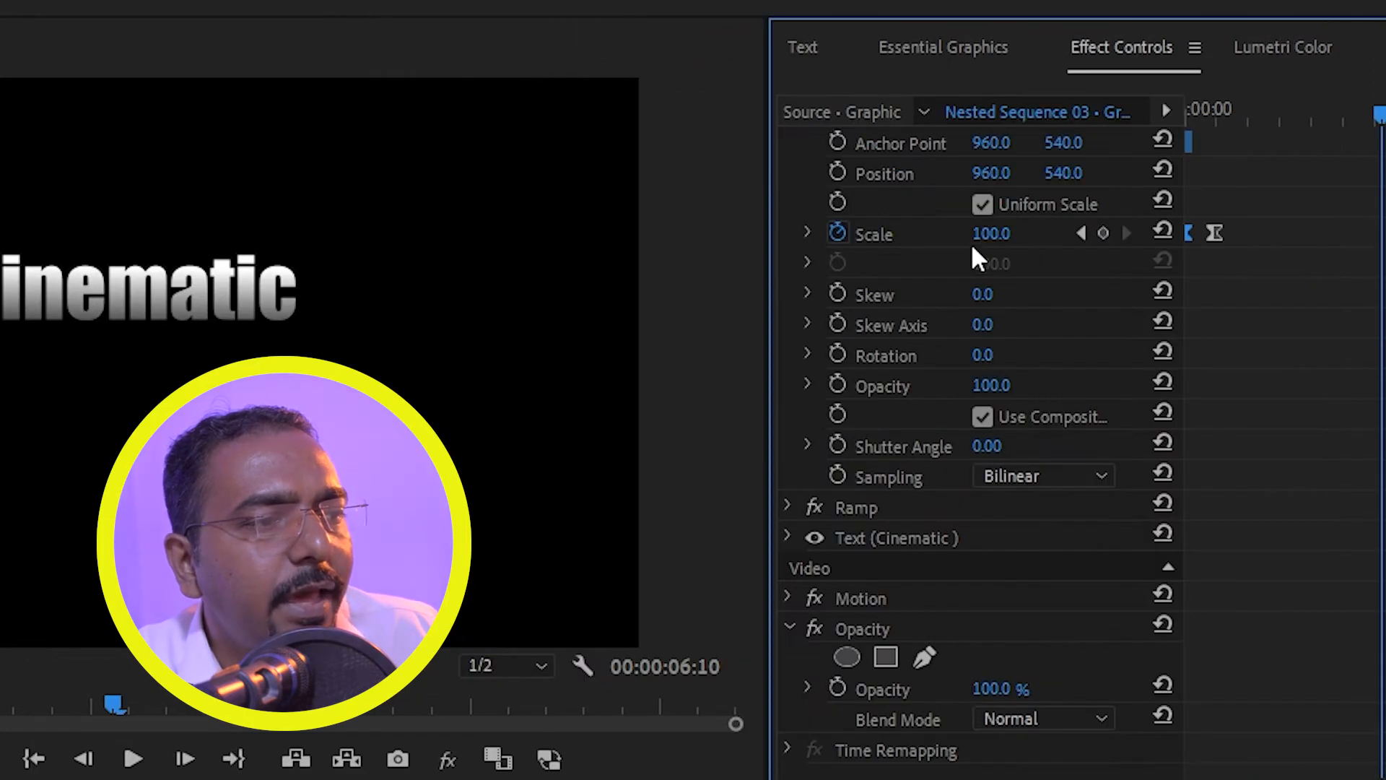
mouse_move(995, 246)
mouse_down()
mouse_move(979, 245)
mouse_move(1013, 234)
mouse_up()
key(Home)
key(space)
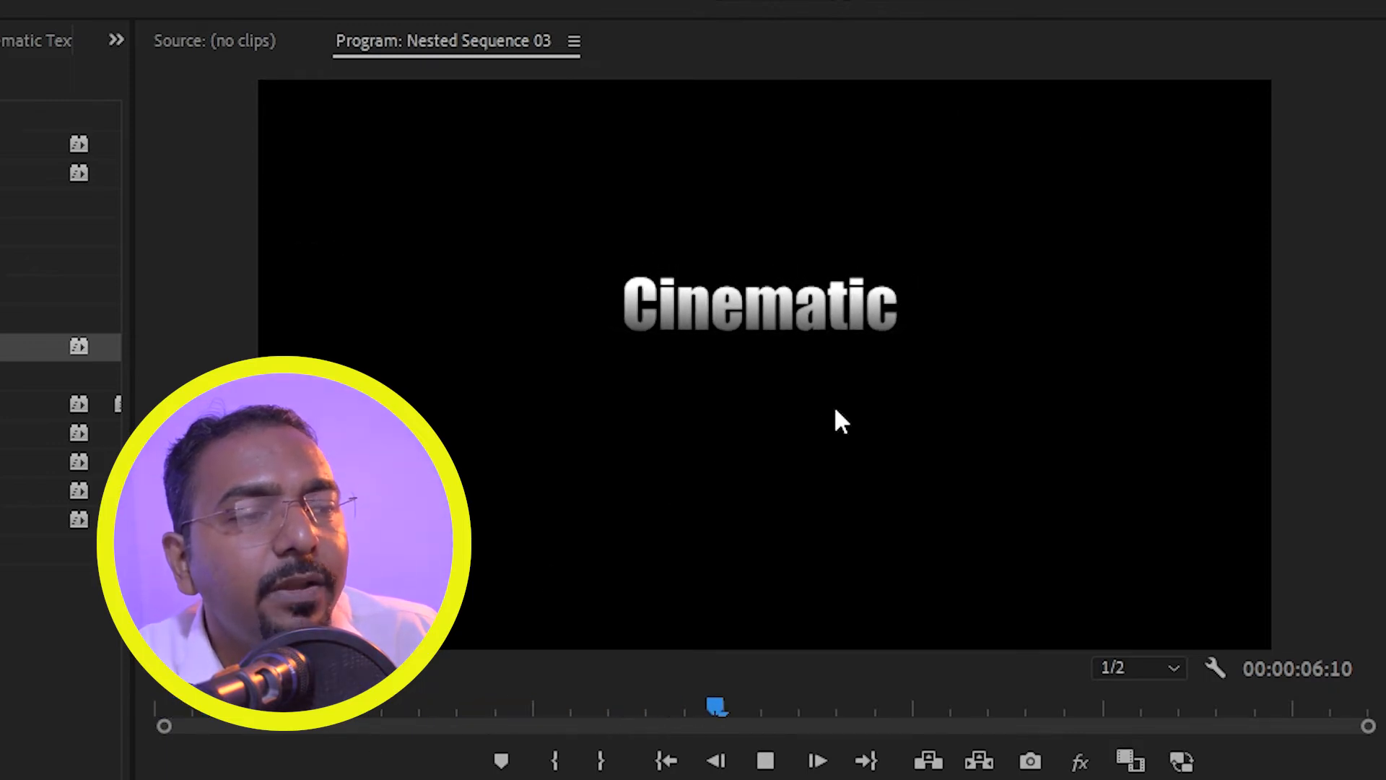
key(space)
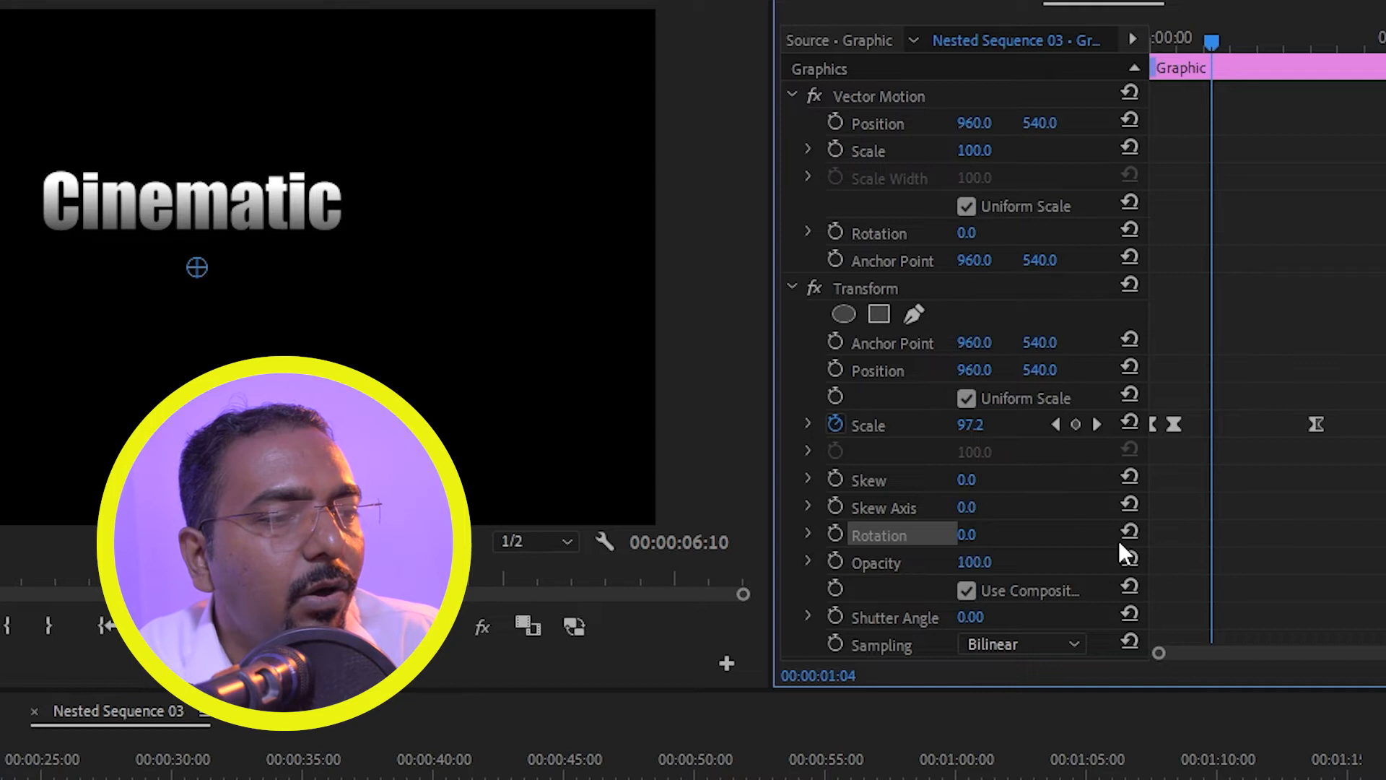
- Keyframe the Transform Rotation from -27° at the clip's start to 0 at the second Scale keyframe
drag(1211, 41, 1152, 38)
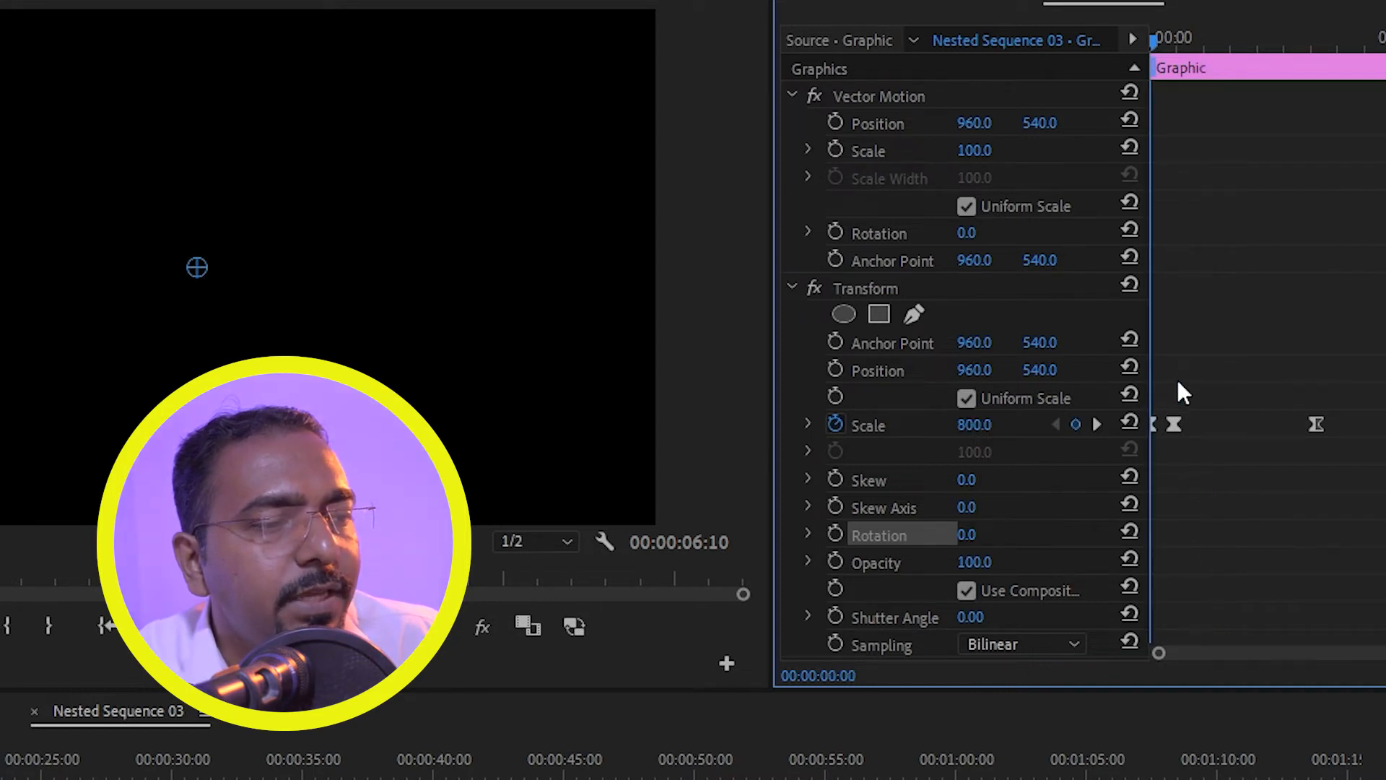
click(835, 534)
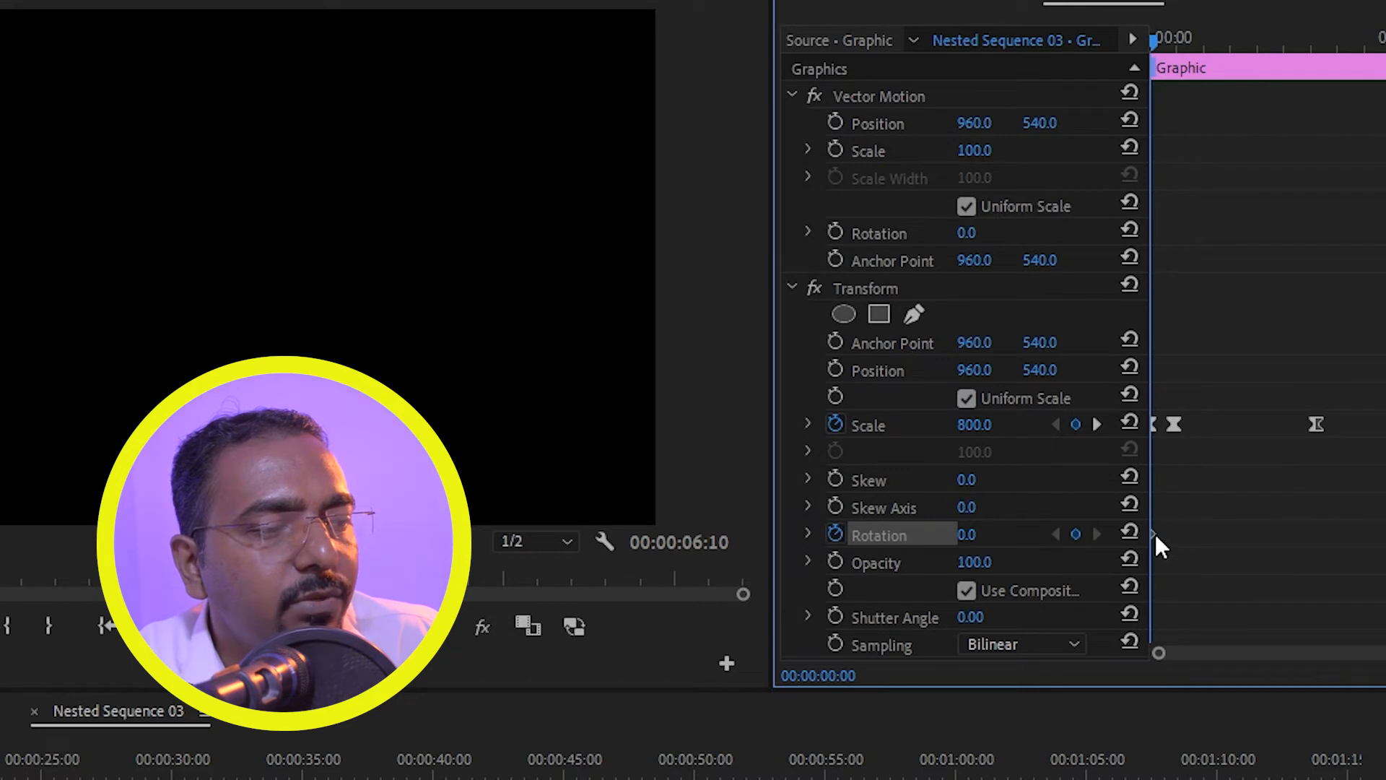
drag(1153, 533, 1177, 530)
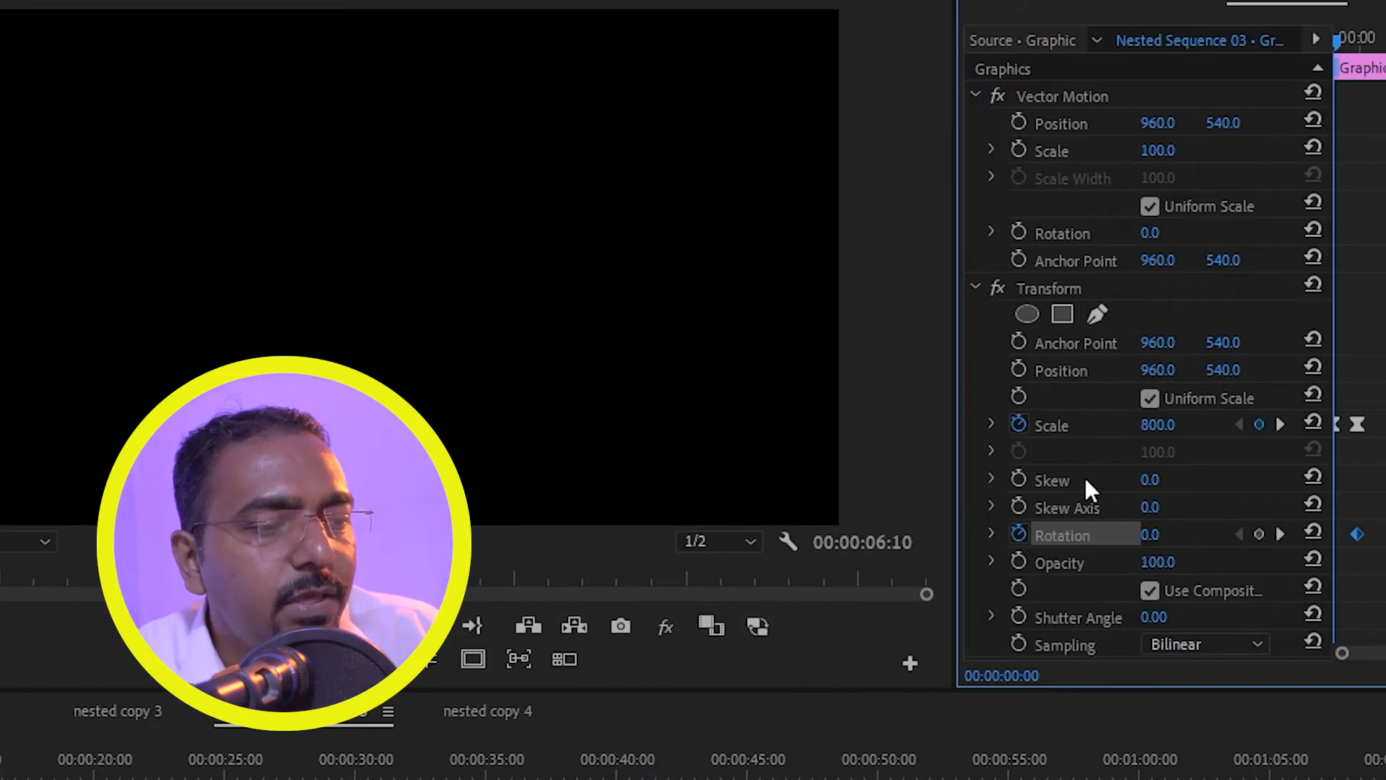
drag(1152, 536, 1133, 536)
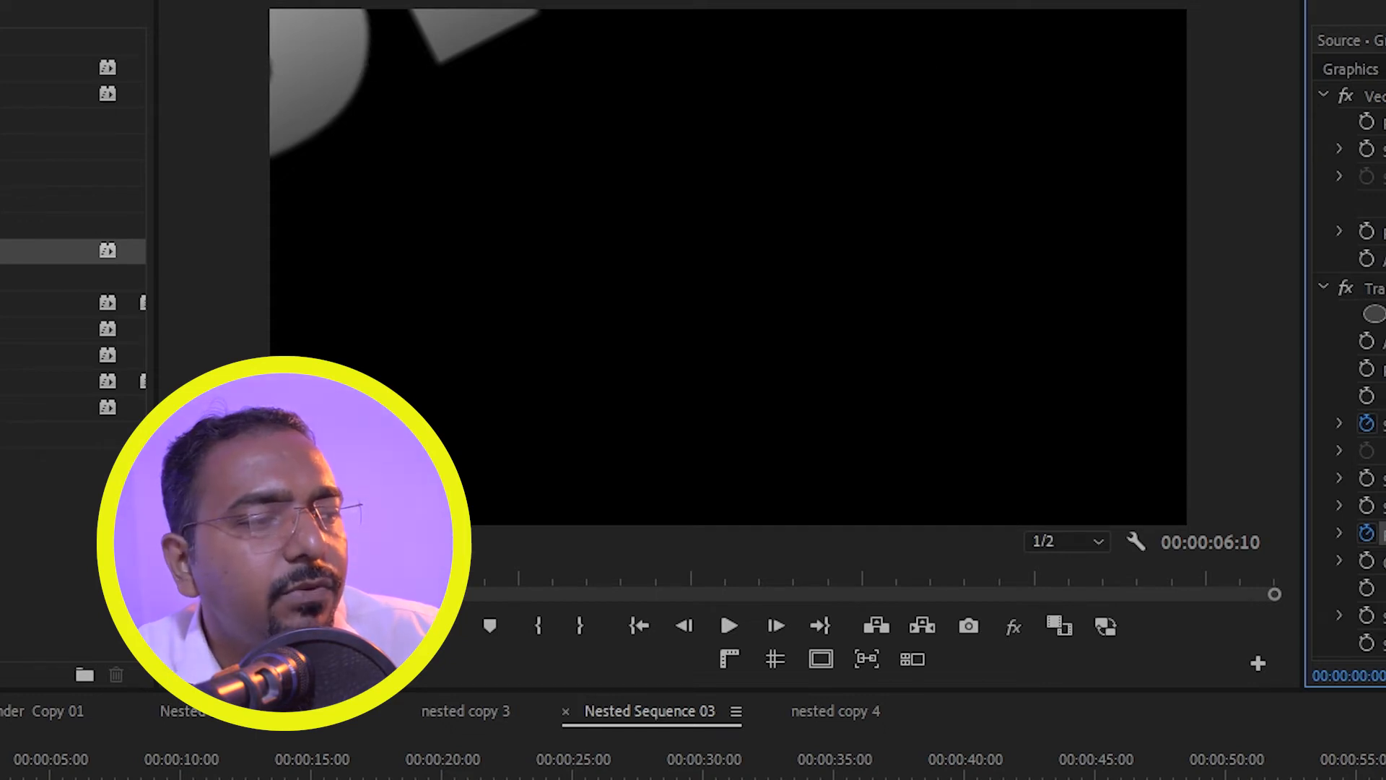
- Replay the combined zoom and rotation animation from the sequence's start and return to the first keyframes
click(174, 779)
key(space)
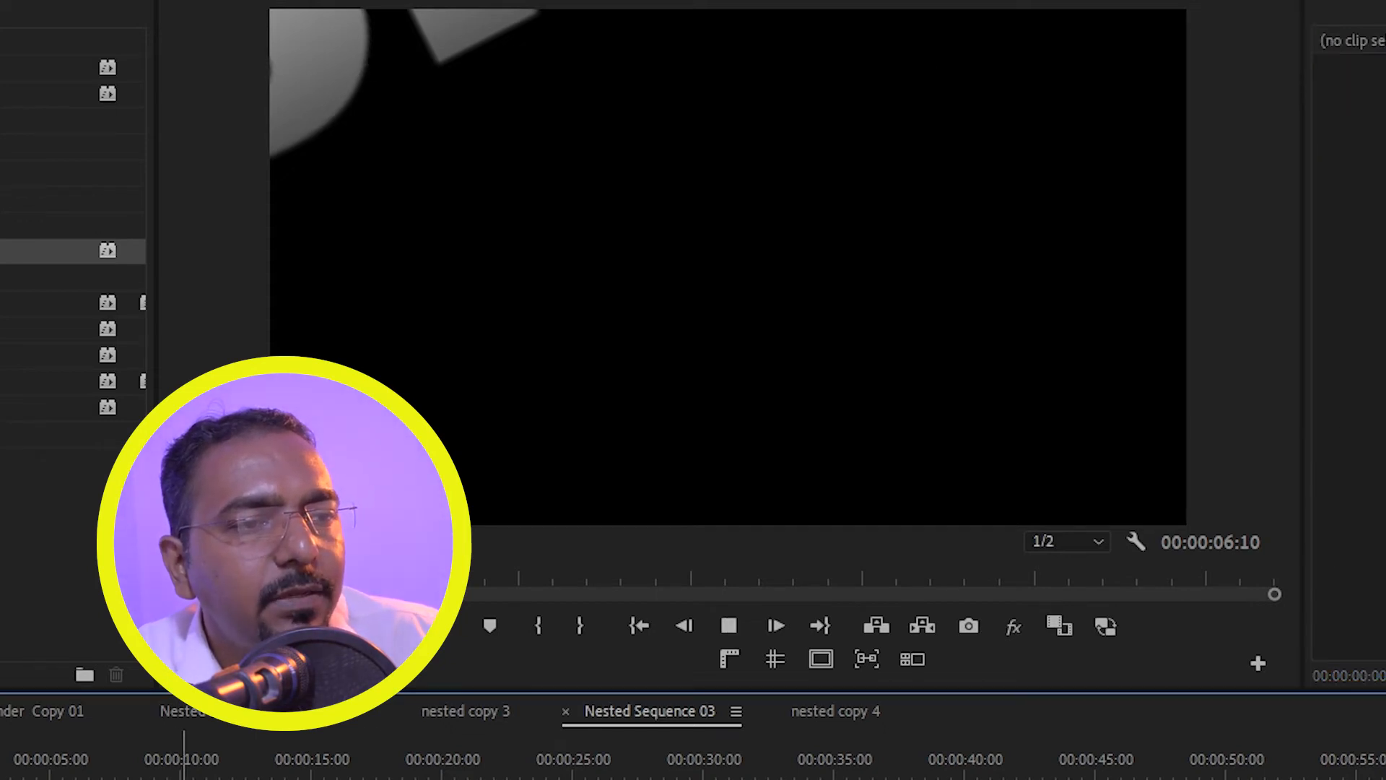
key(space)
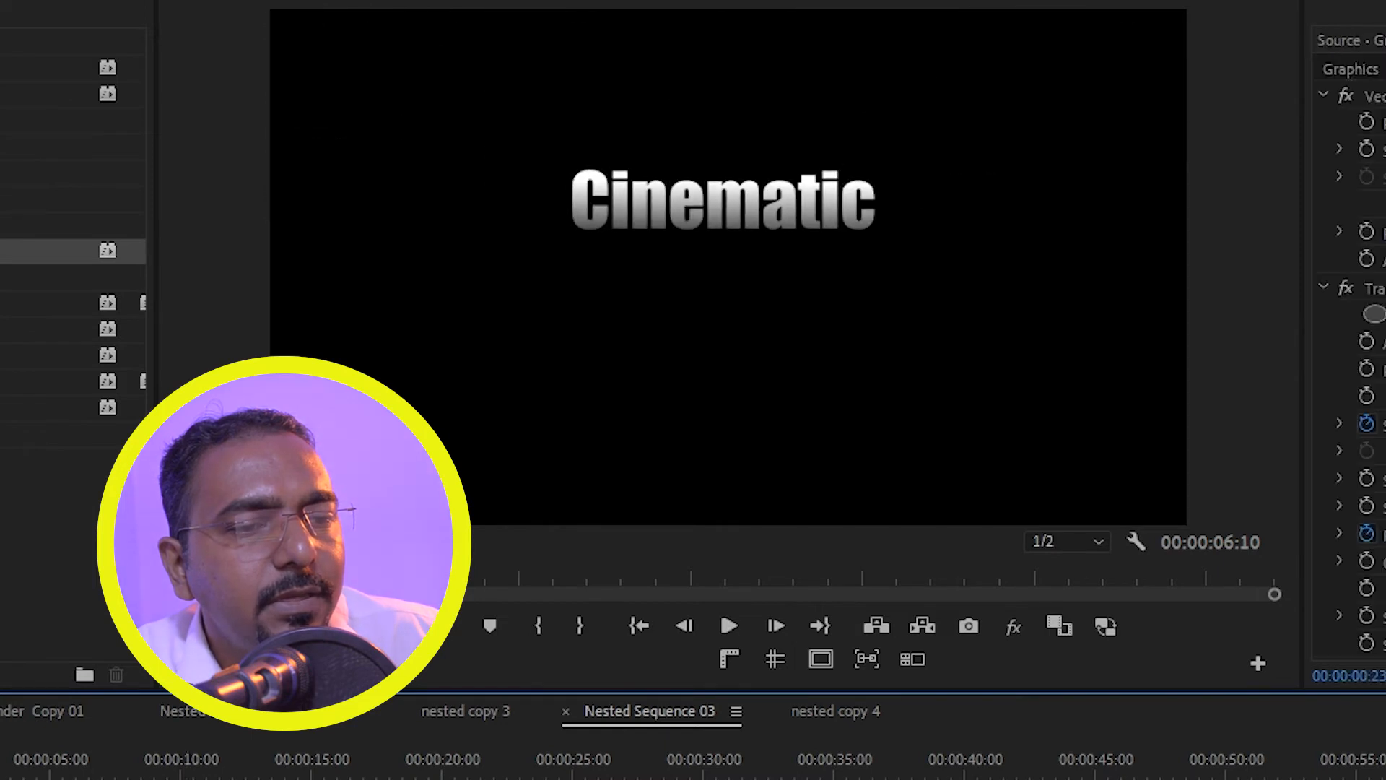
key(Home)
key(space)
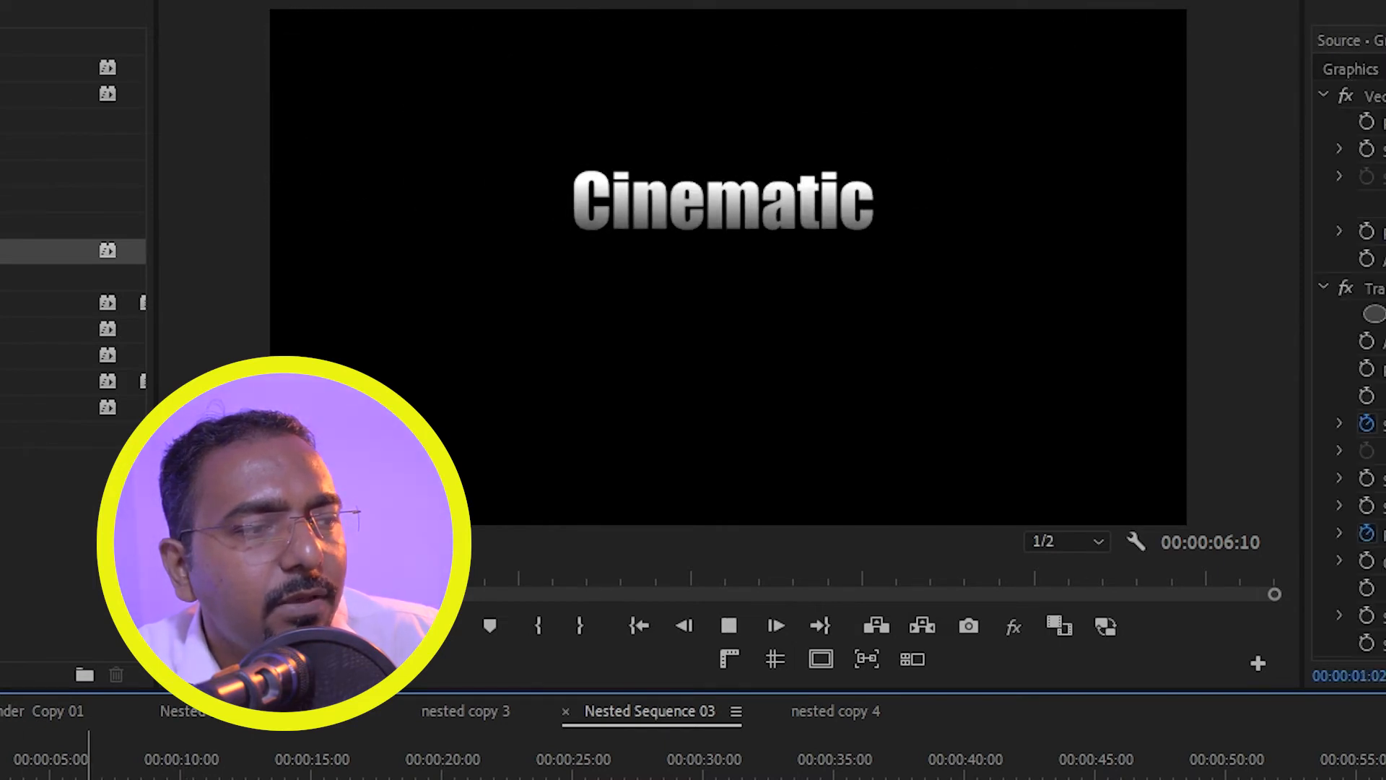
key(space)
key(Home)
key(space)
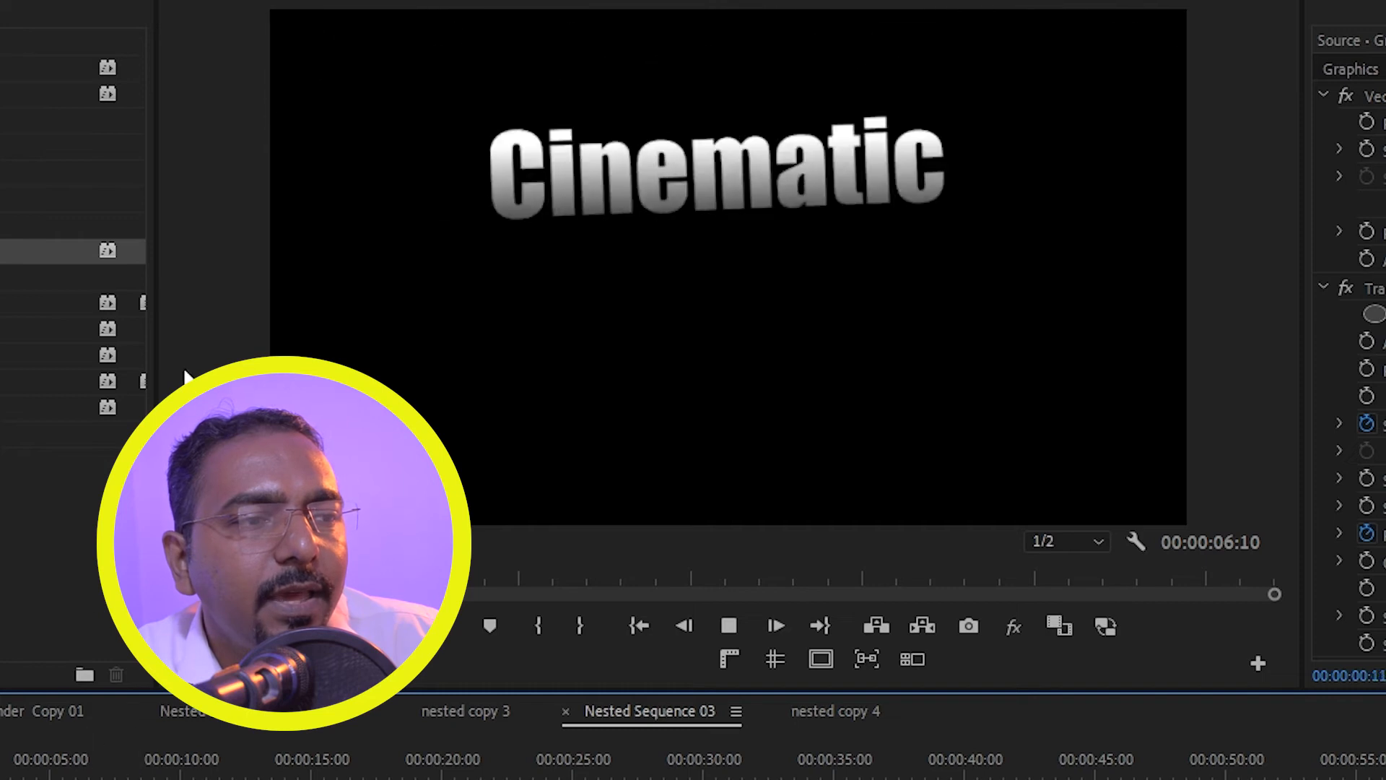
key(space)
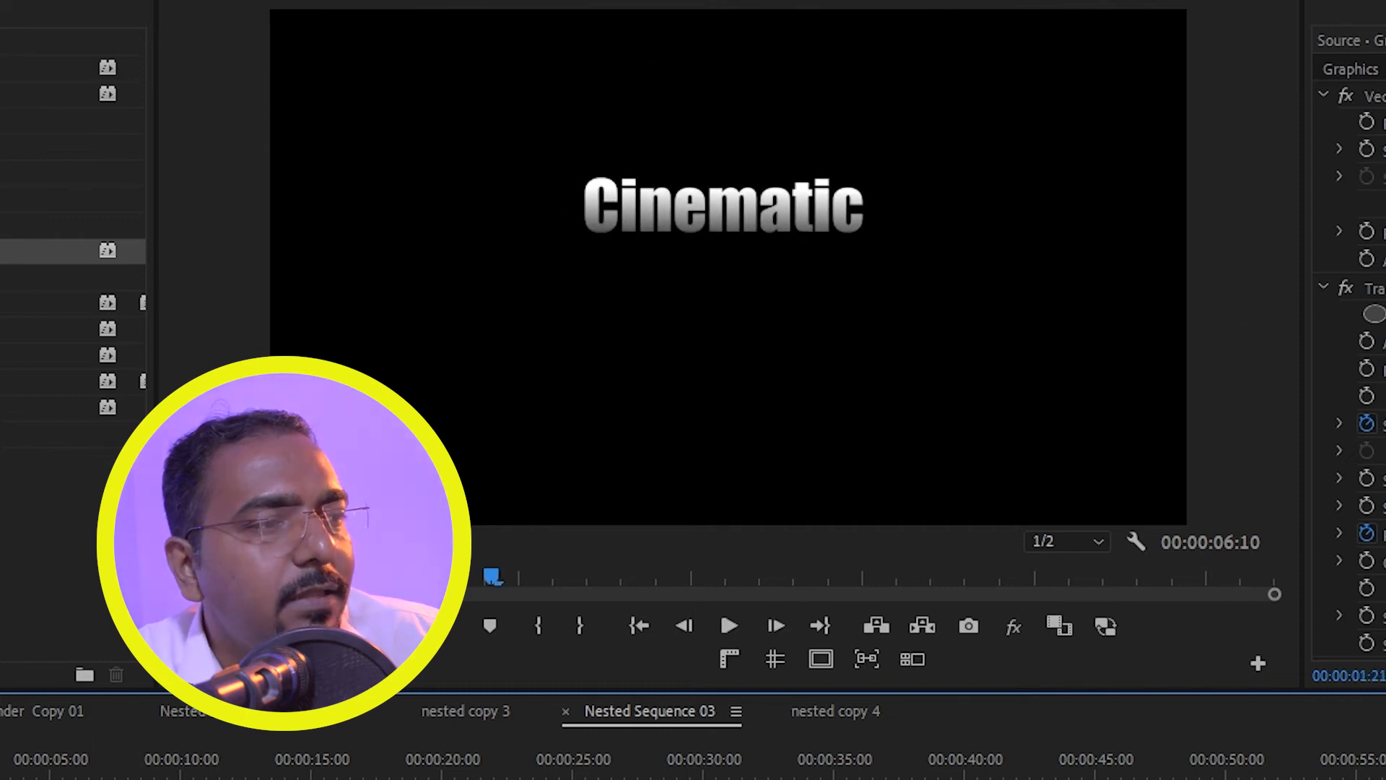
click(1385, 423)
click(1385, 423)
click(1385, 423)
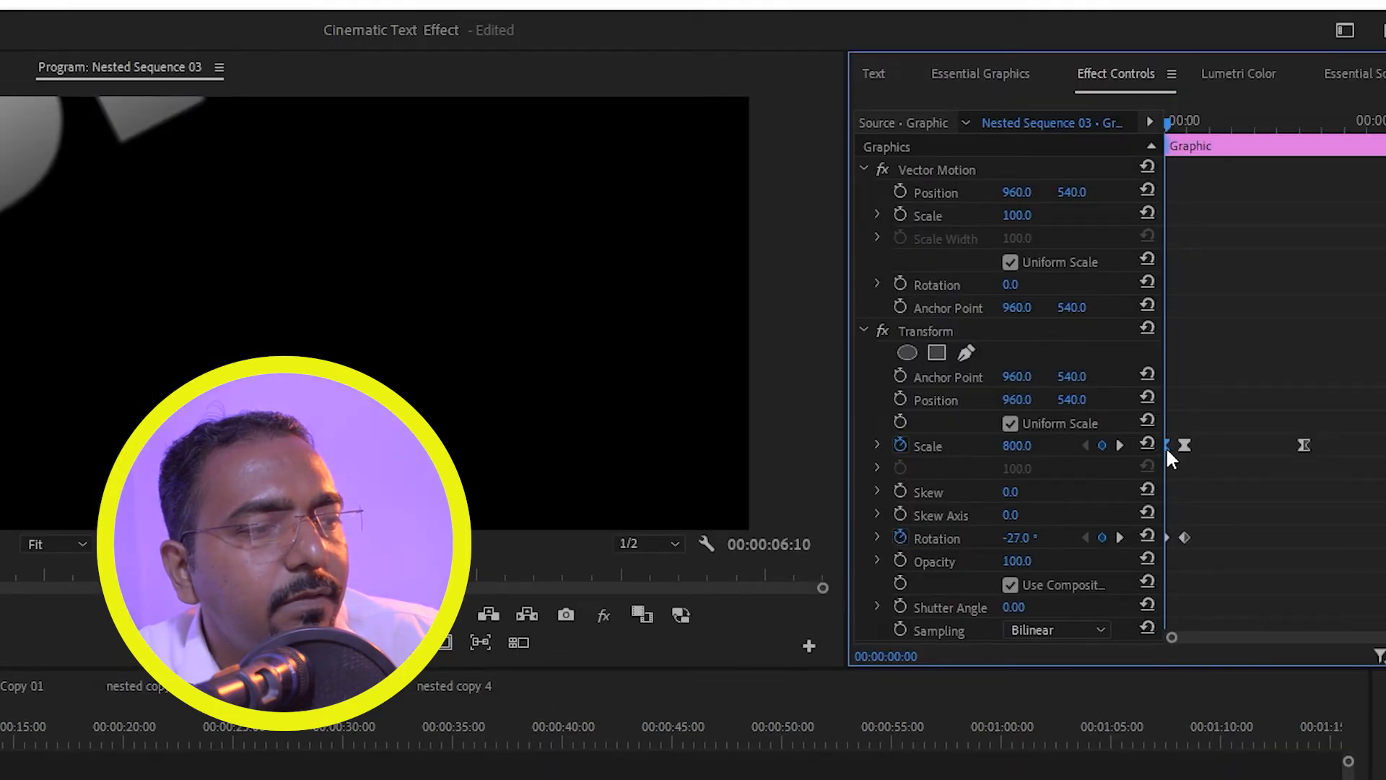
drag(1017, 446, 1029, 448)
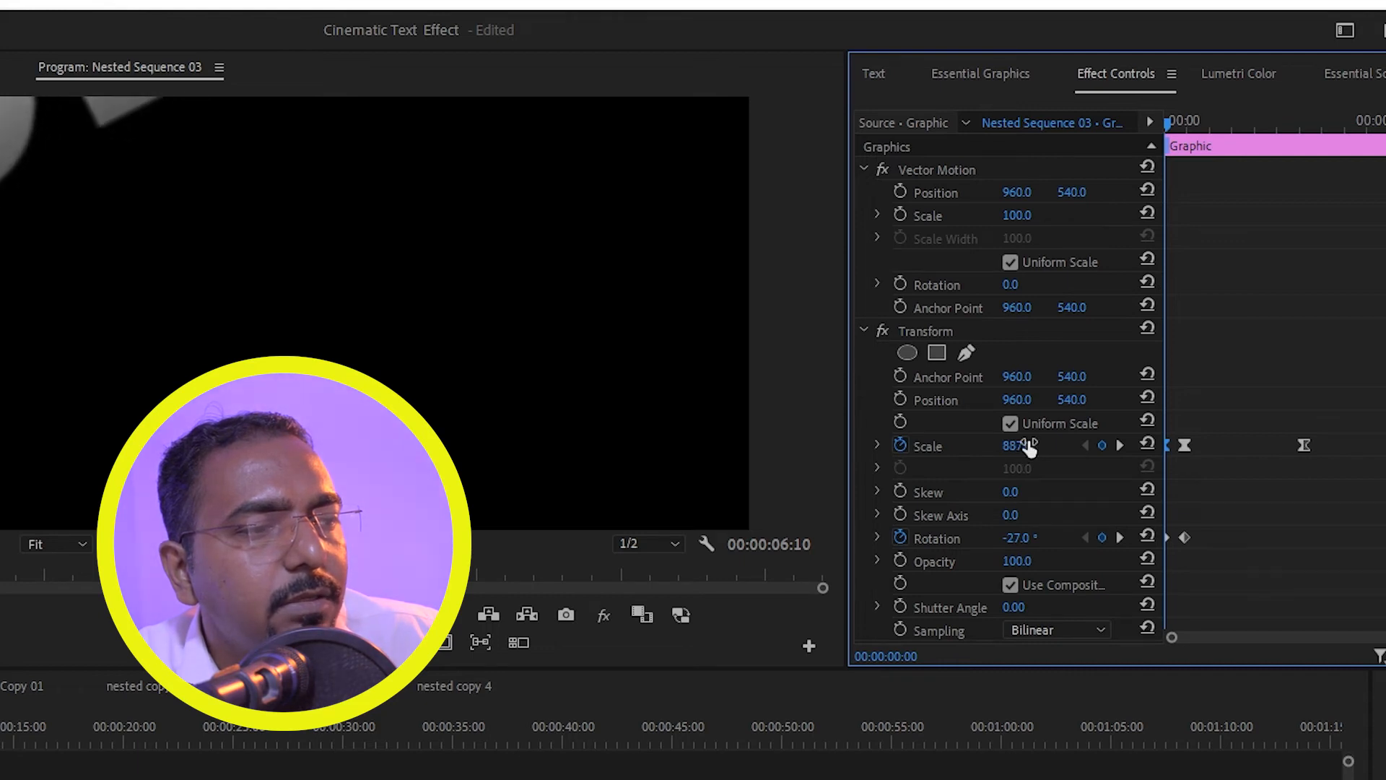
click(1029, 447)
text(8)
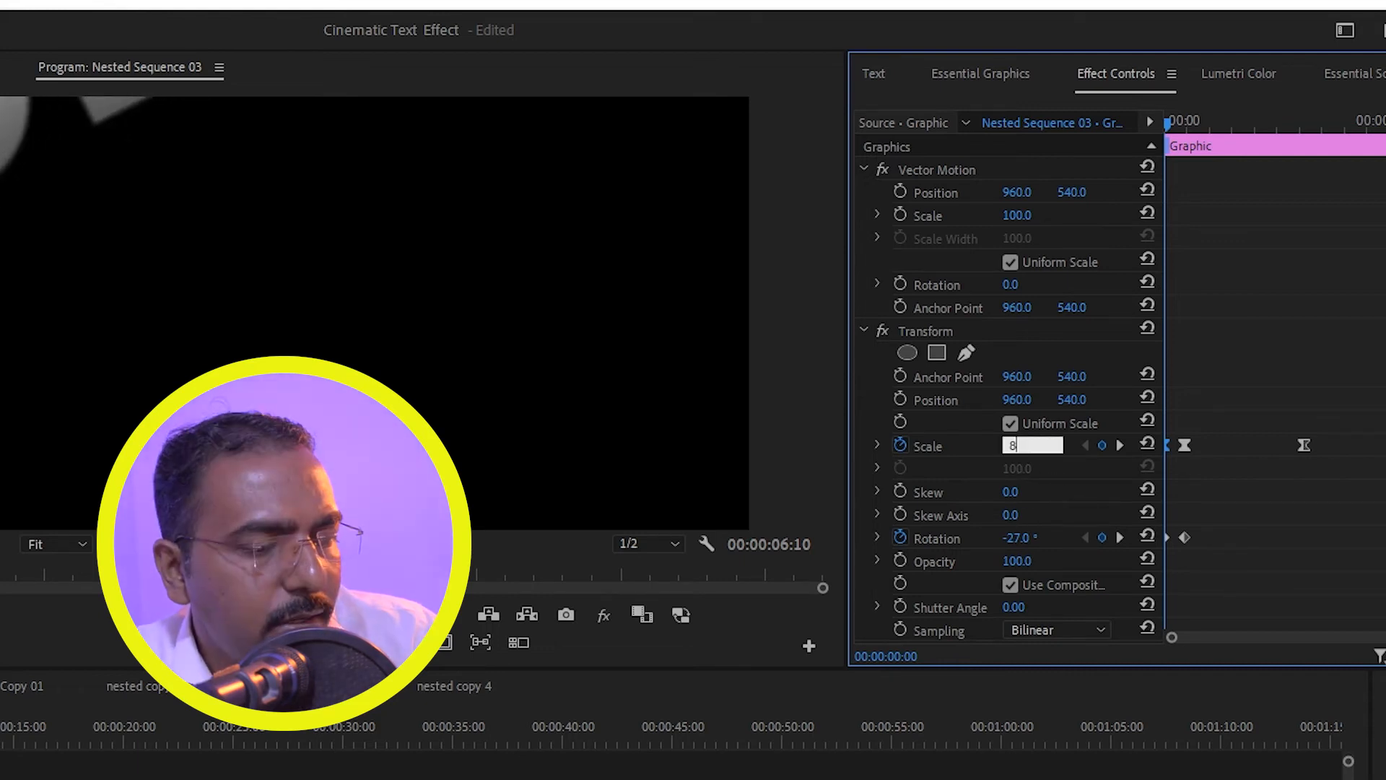
text(00)
key(Return)
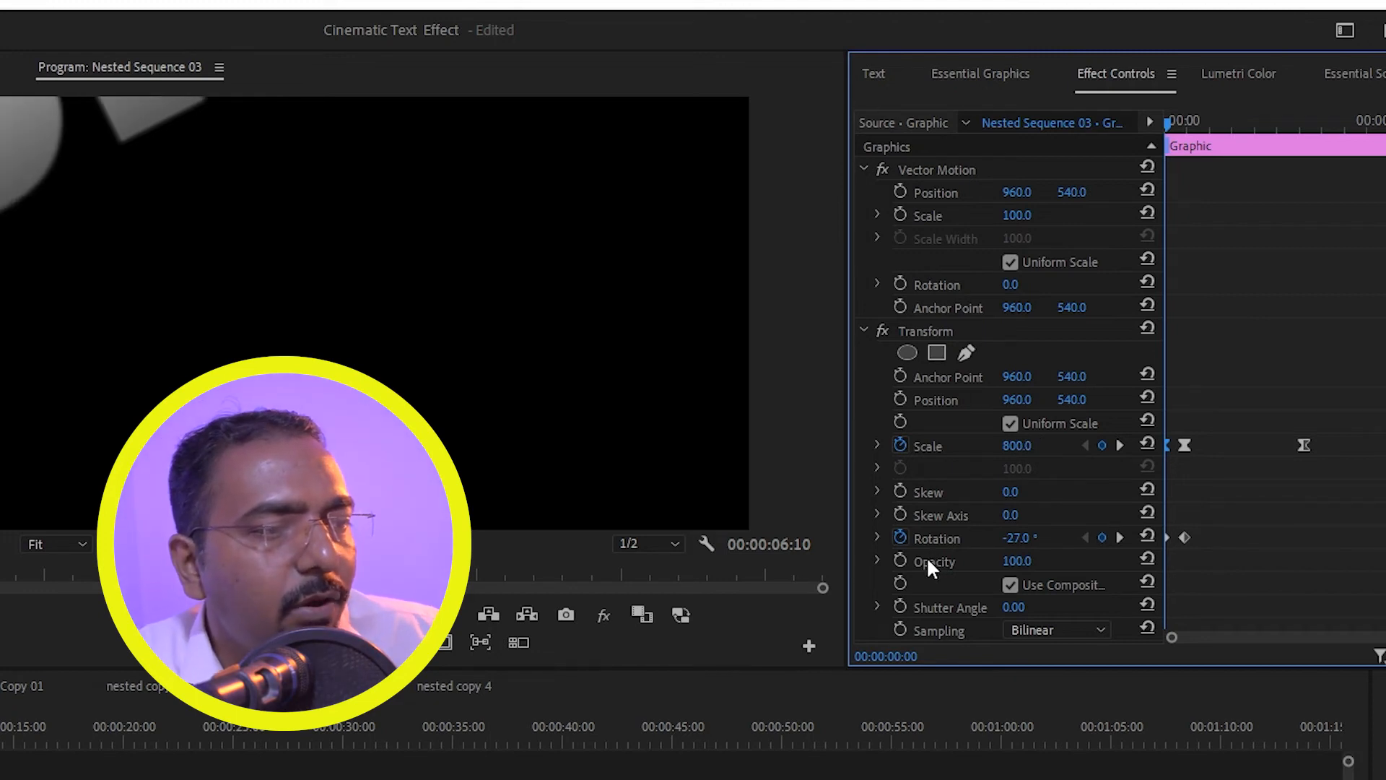
- Keyframe the Transform Opacity from 0 at the clip's start to 100 at the second Scale keyframe, and preview the fade-in
click(900, 561)
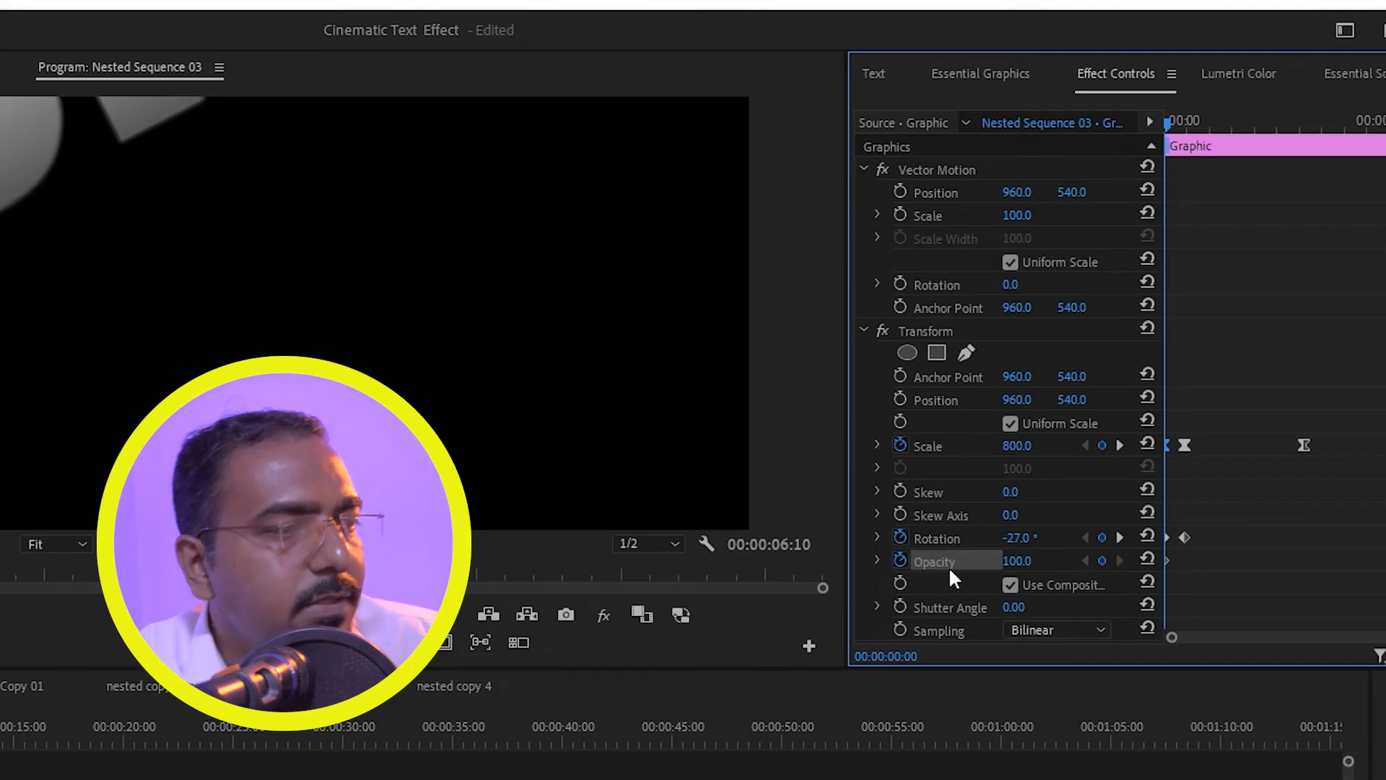
drag(1168, 561, 1189, 568)
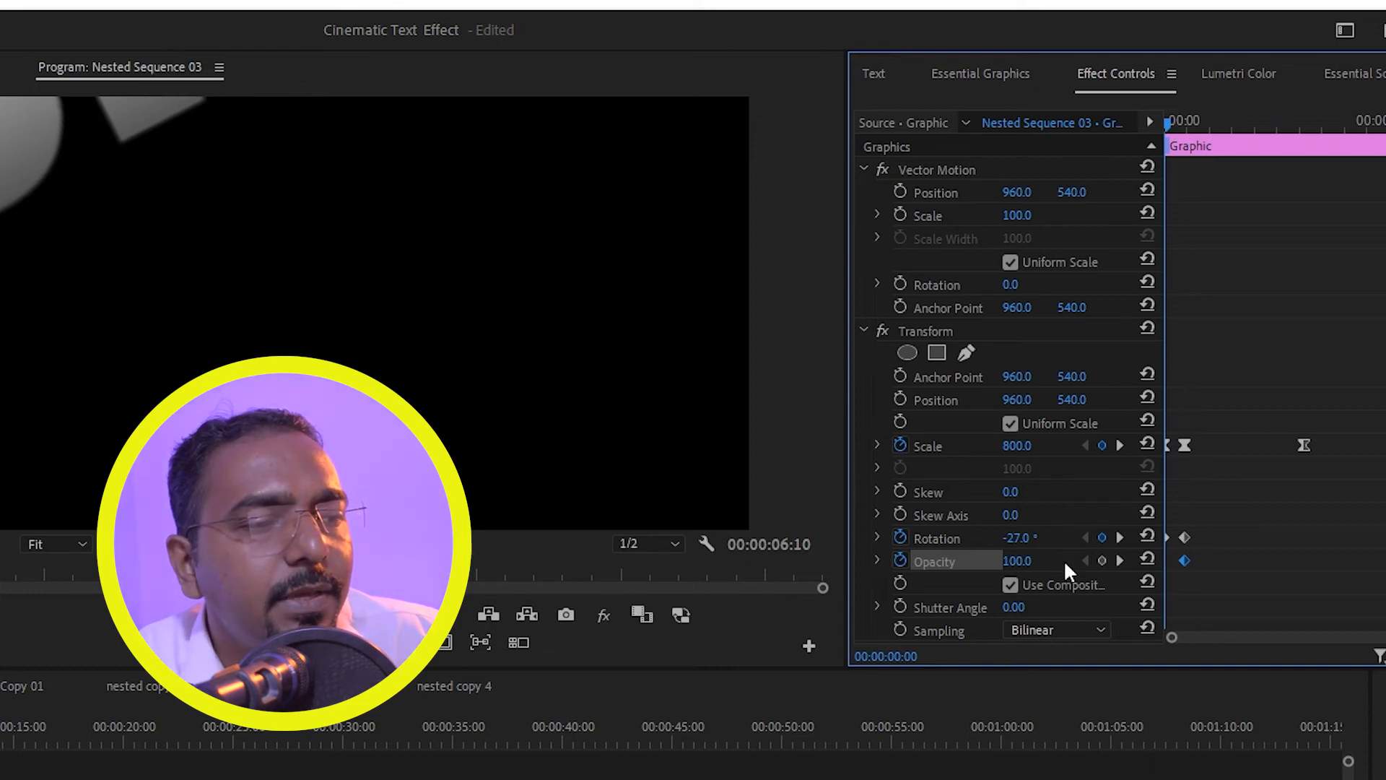
drag(1018, 570, 982, 570)
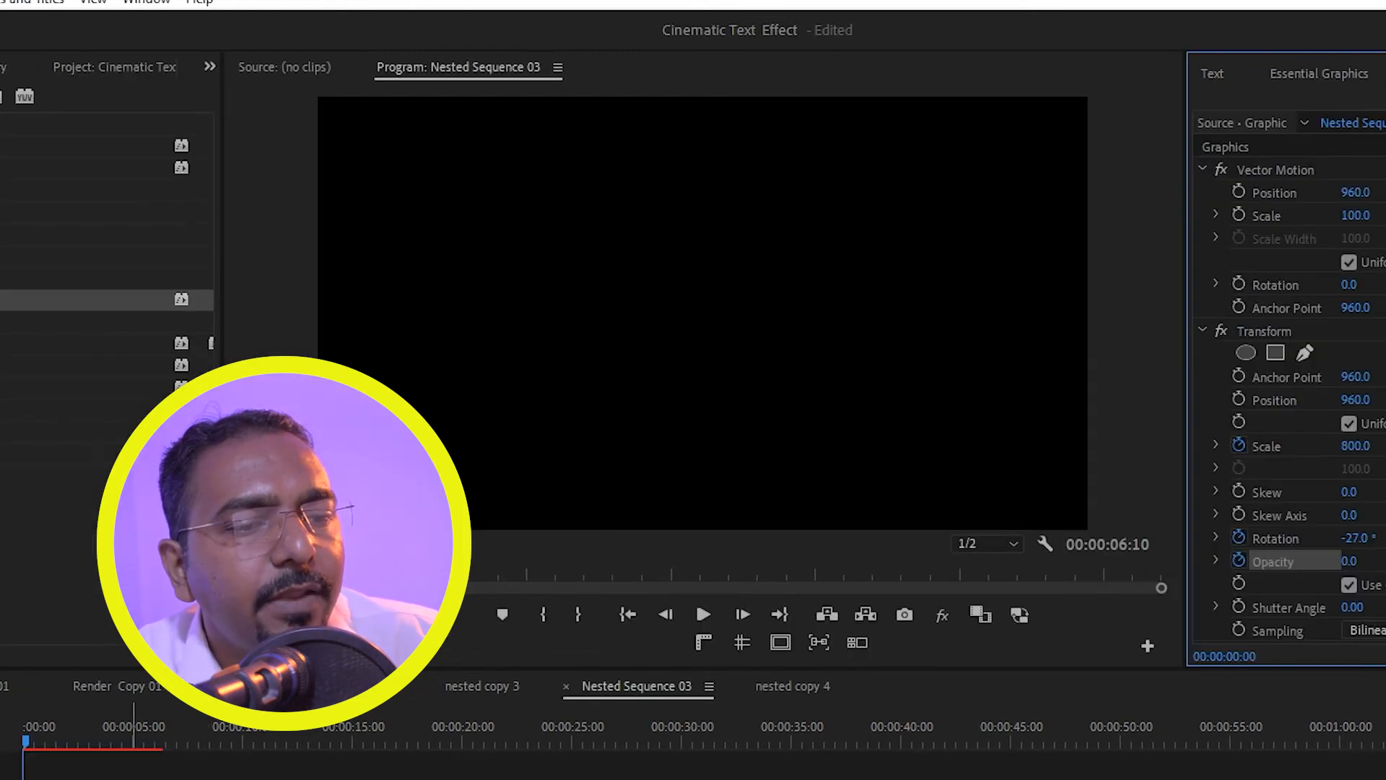
key(space)
key(space)
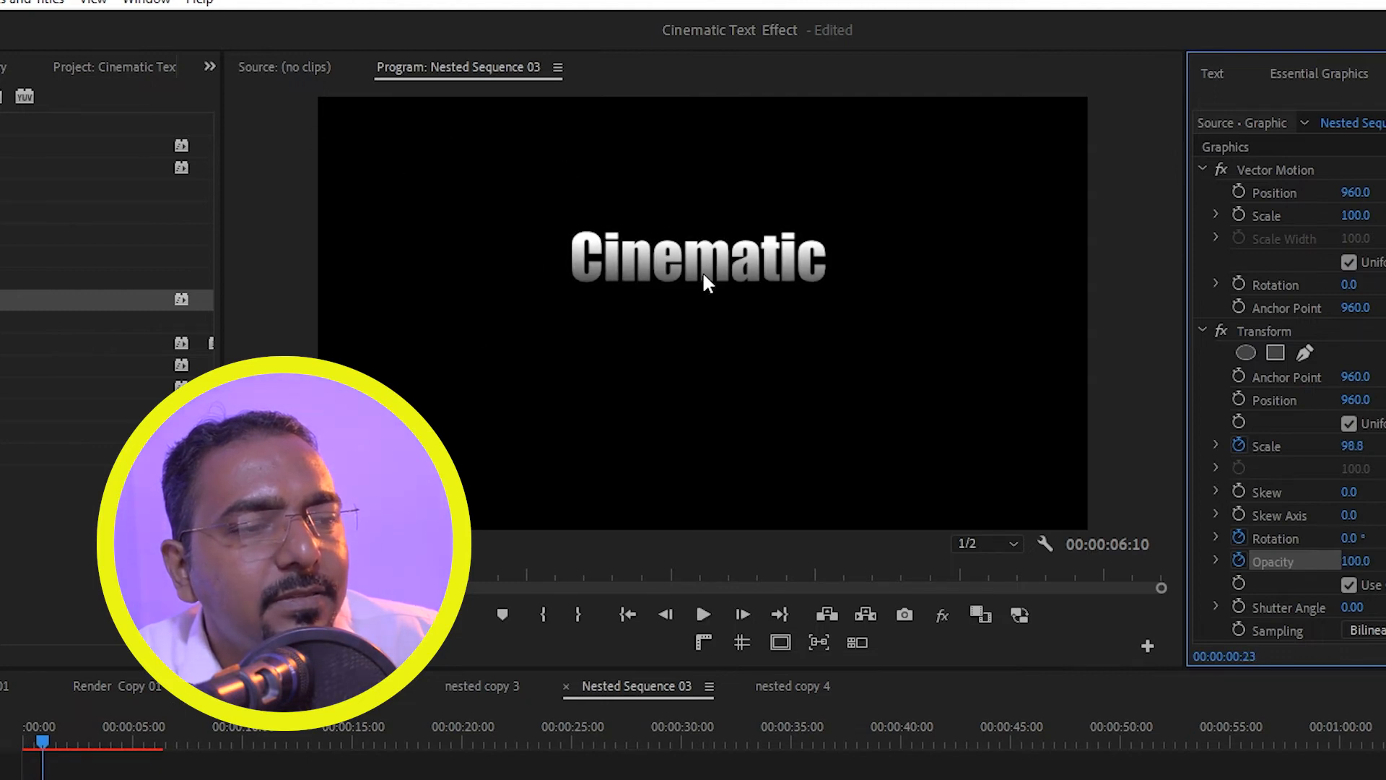
key(Home)
key(space)
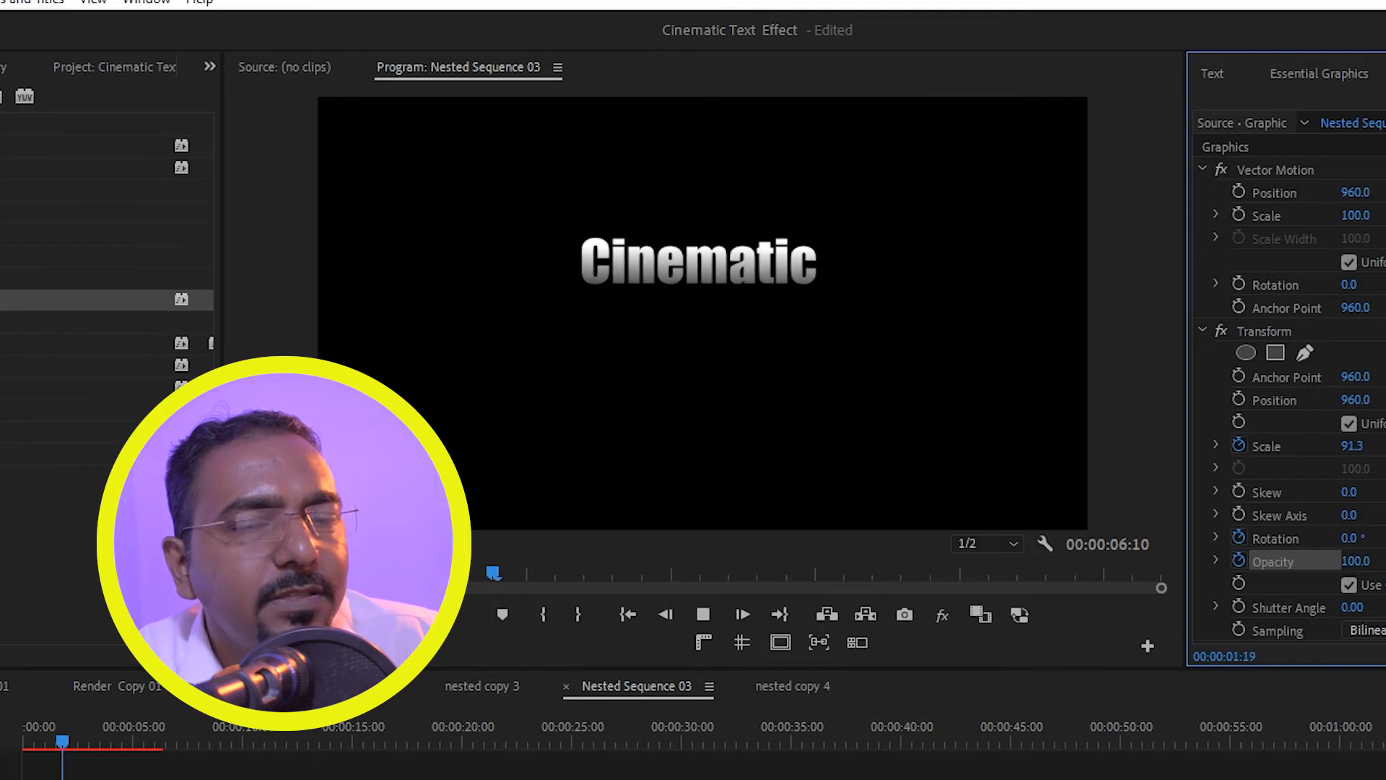
key(space)
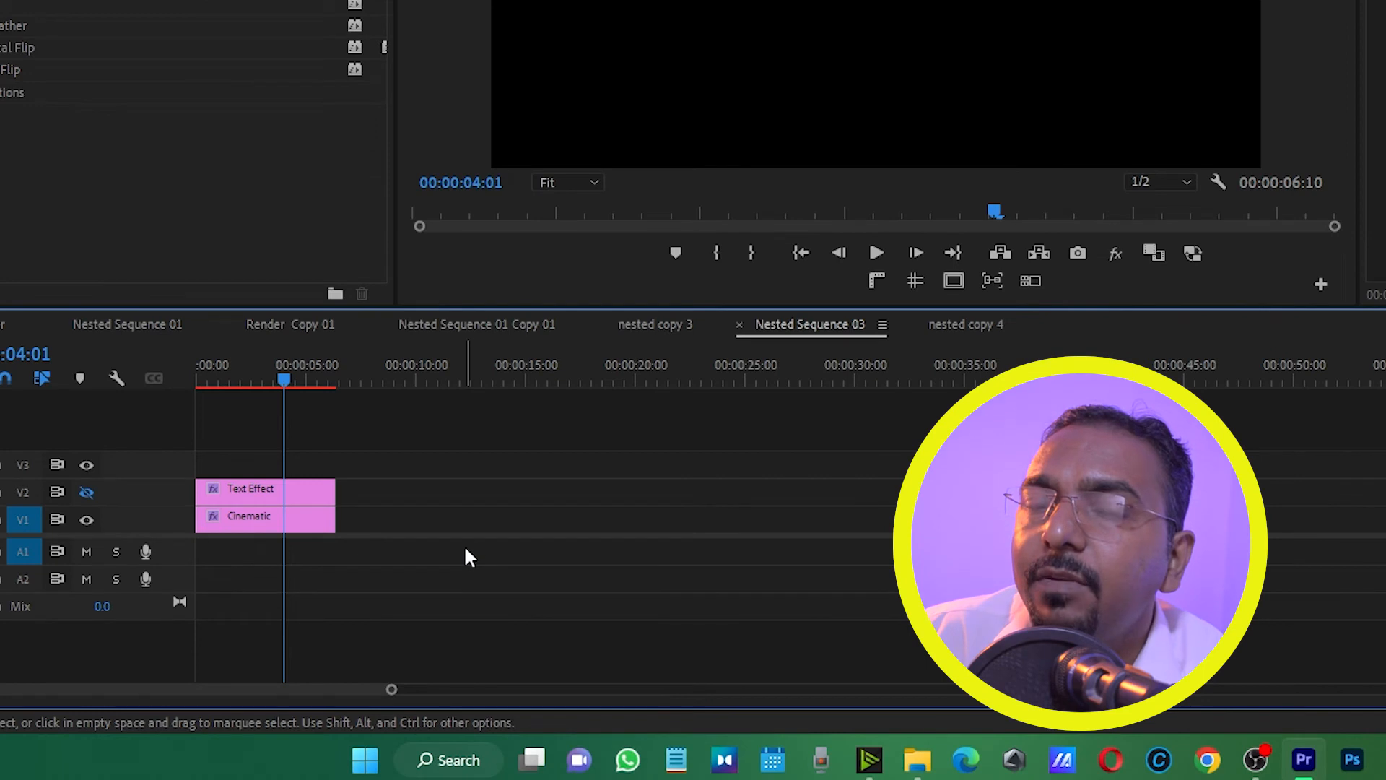
- Nest the Cinematic and Text Effect clips together as "cinematic text nest" and play the sequence from its start
drag(426, 461, 195, 564)
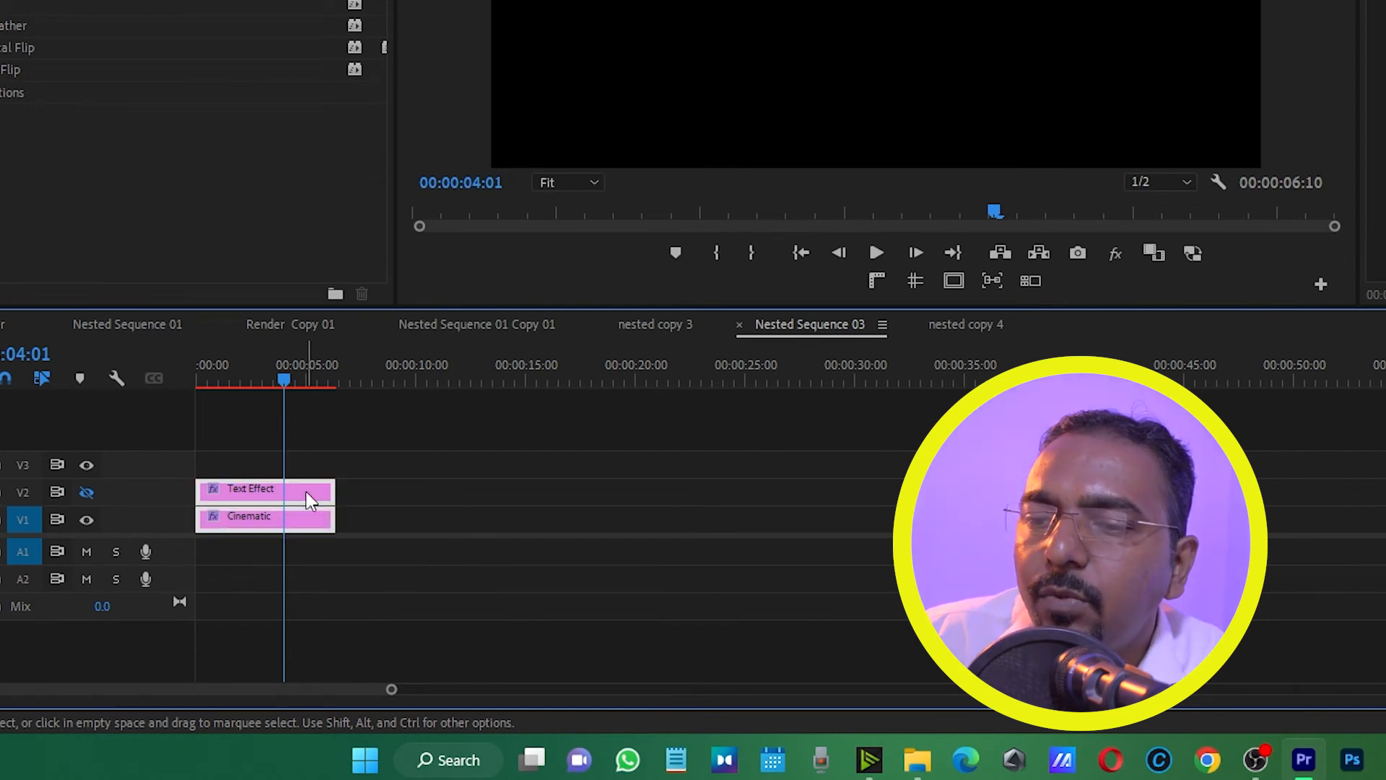
right_click(296, 531)
click(400, 210)
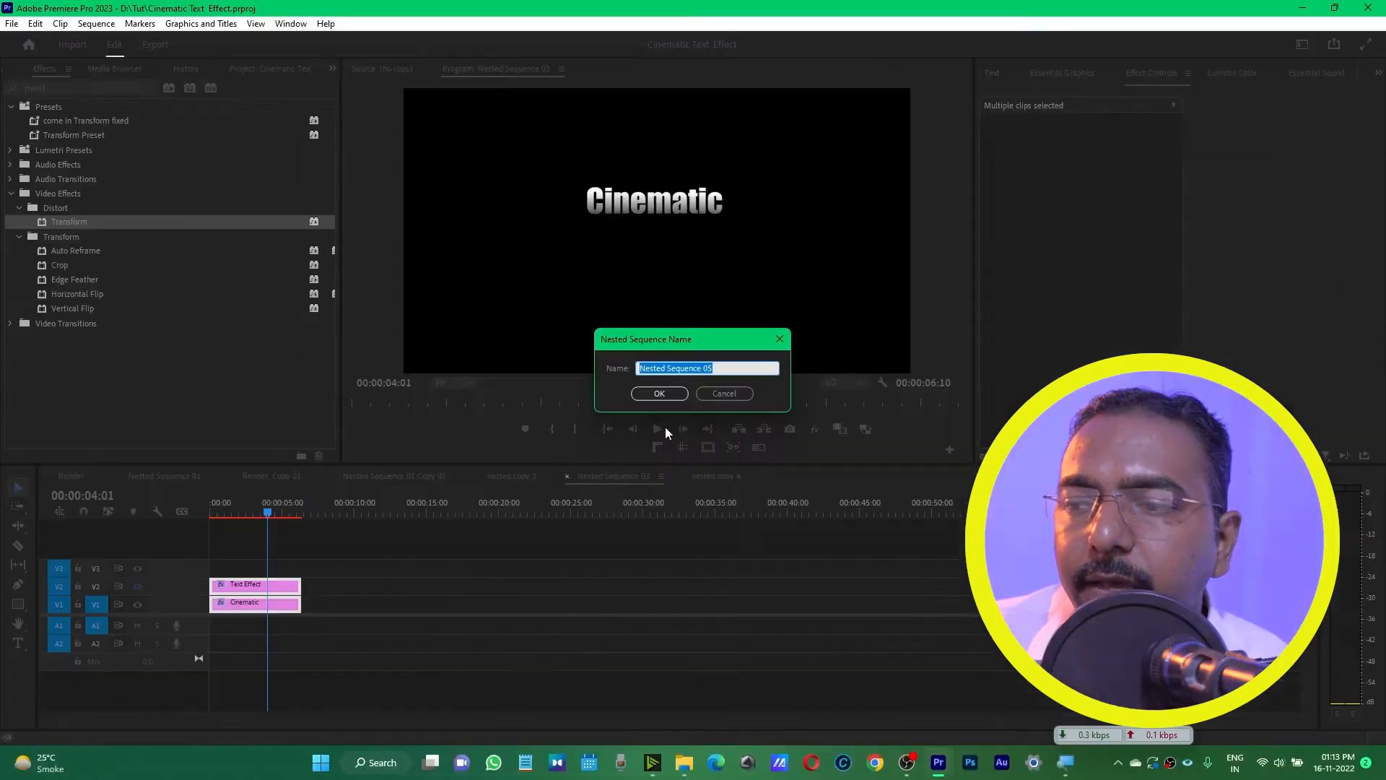
text(cinematic text nest)
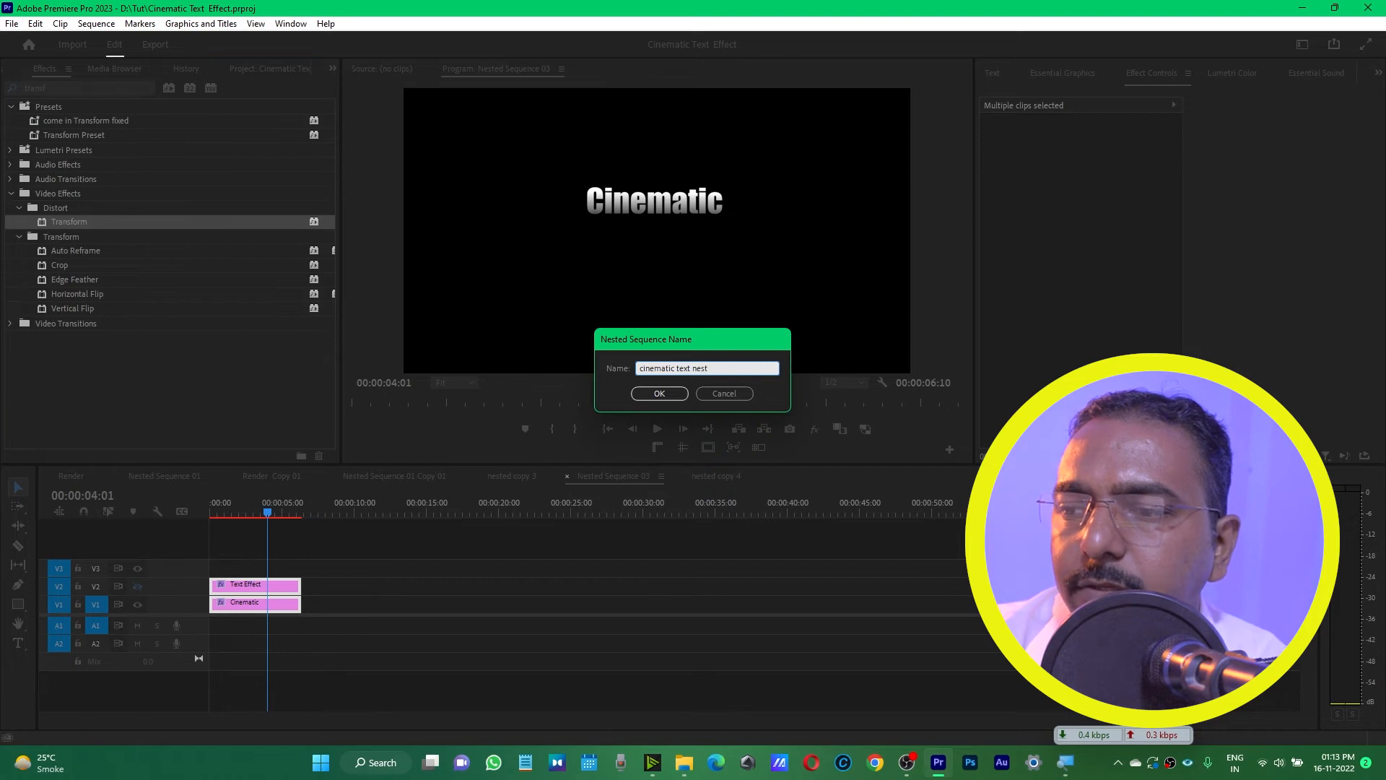
key(Return)
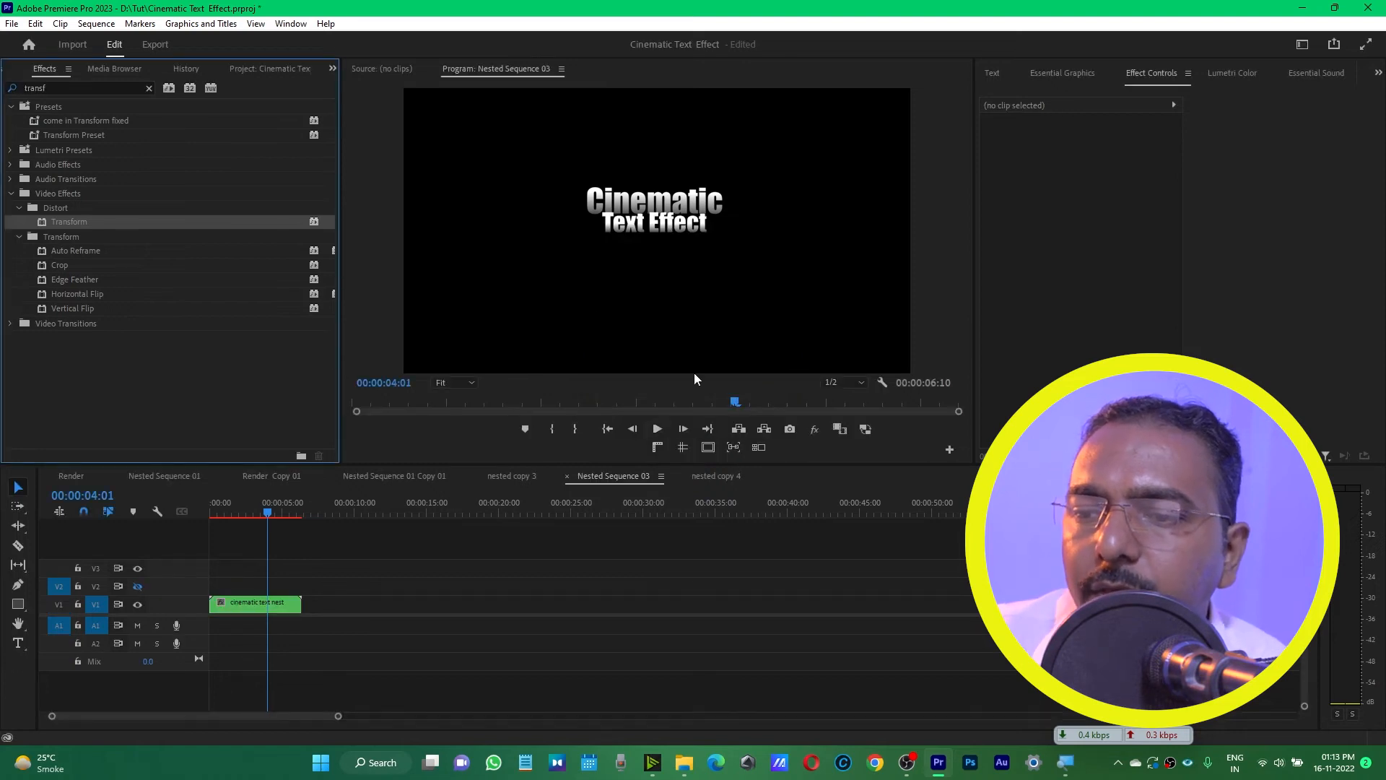
drag(241, 514, 170, 561)
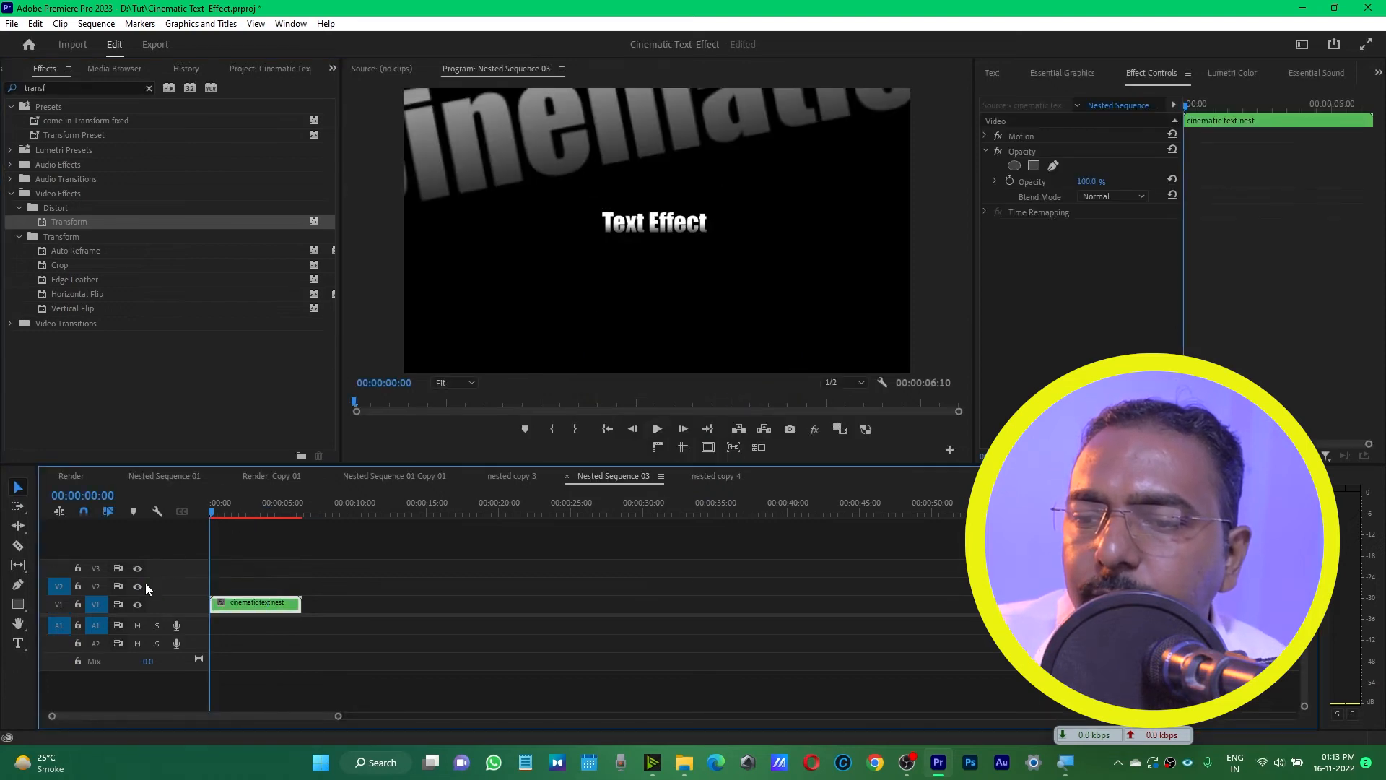
key(space)
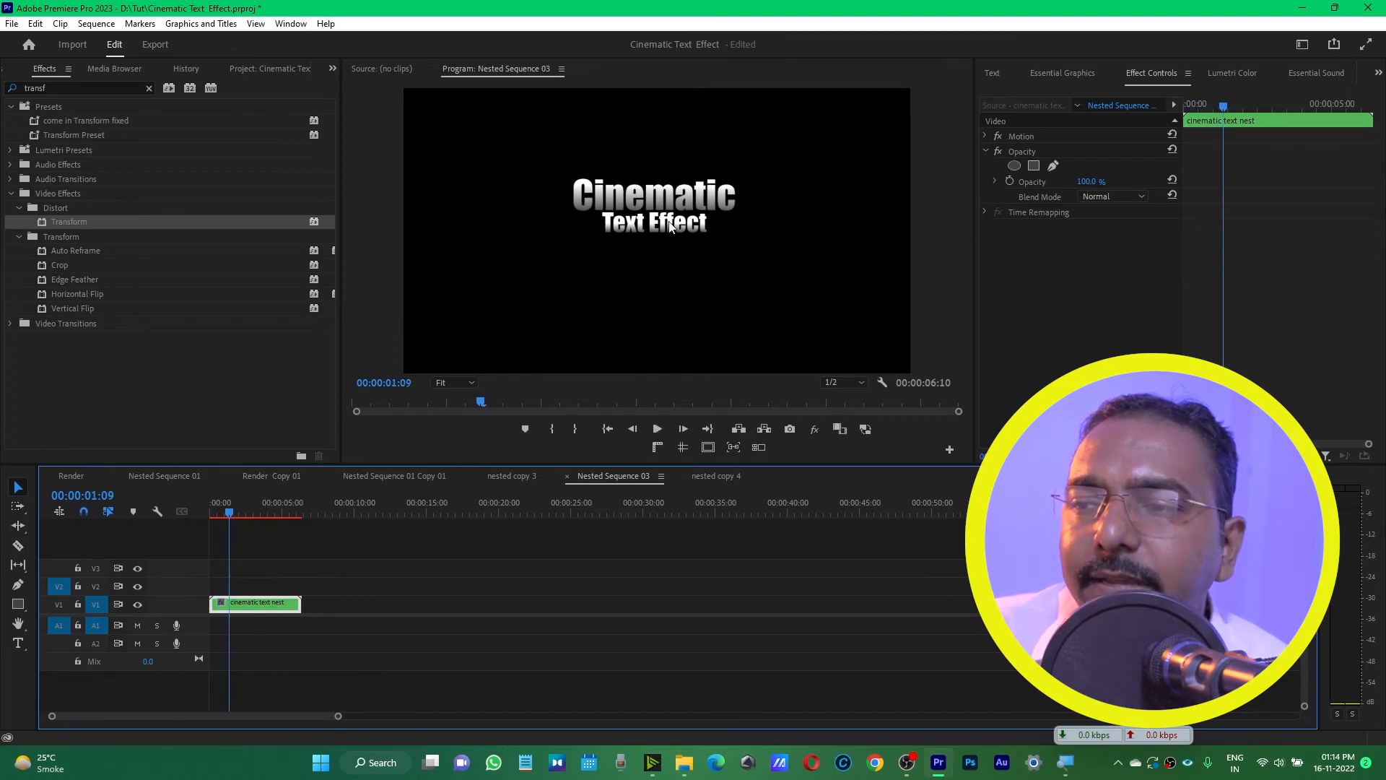
- Inside the cinematic text nest, copy the Cinematic clip's Transform effect onto the Text Effect clip and preview both titles
double_click(250, 605)
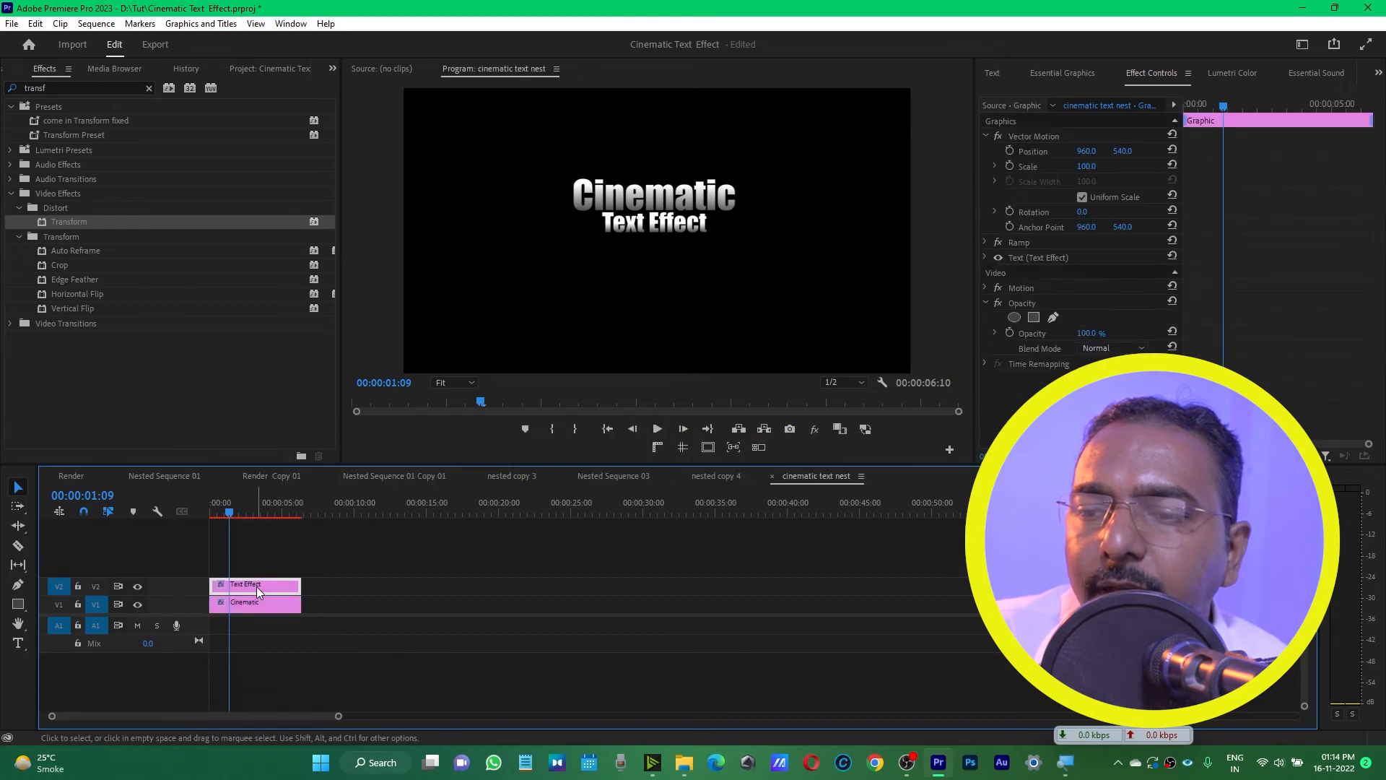
click(262, 606)
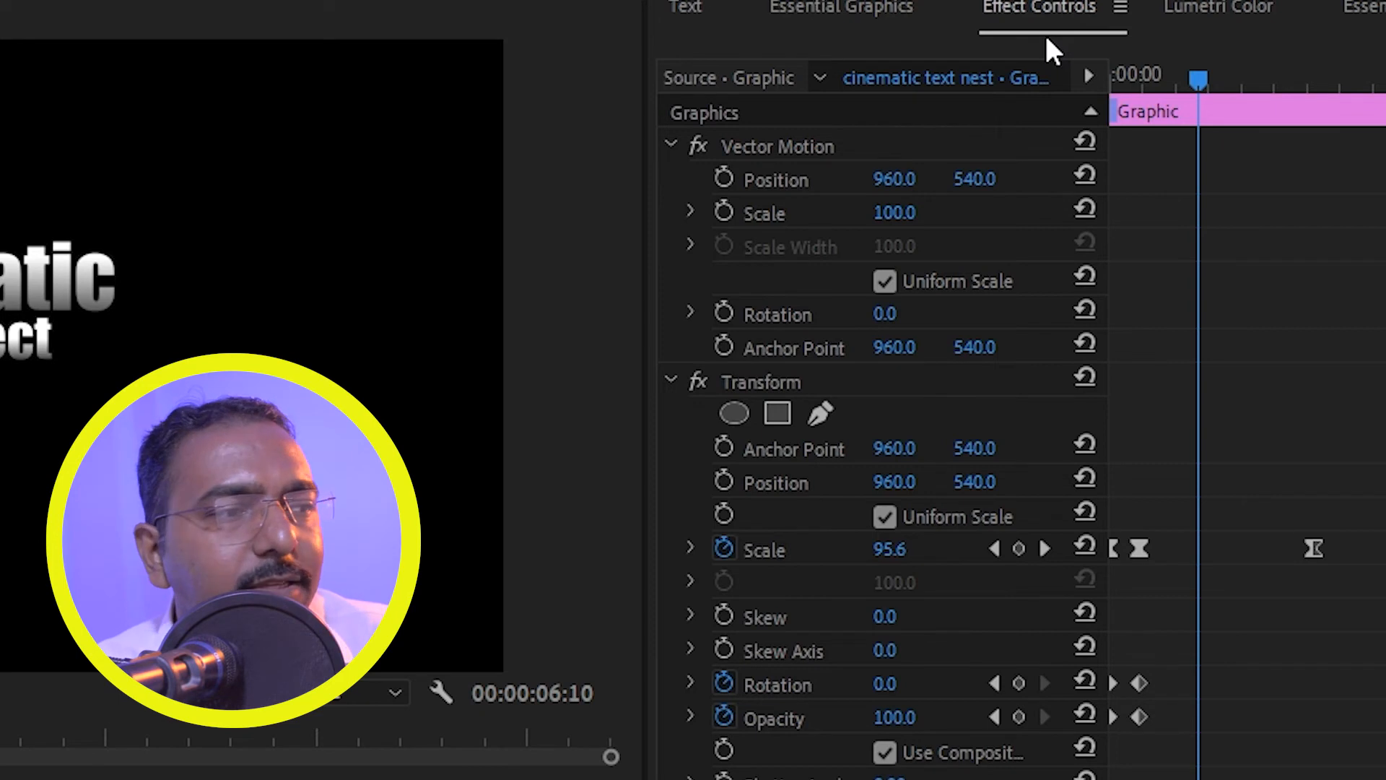
click(768, 382)
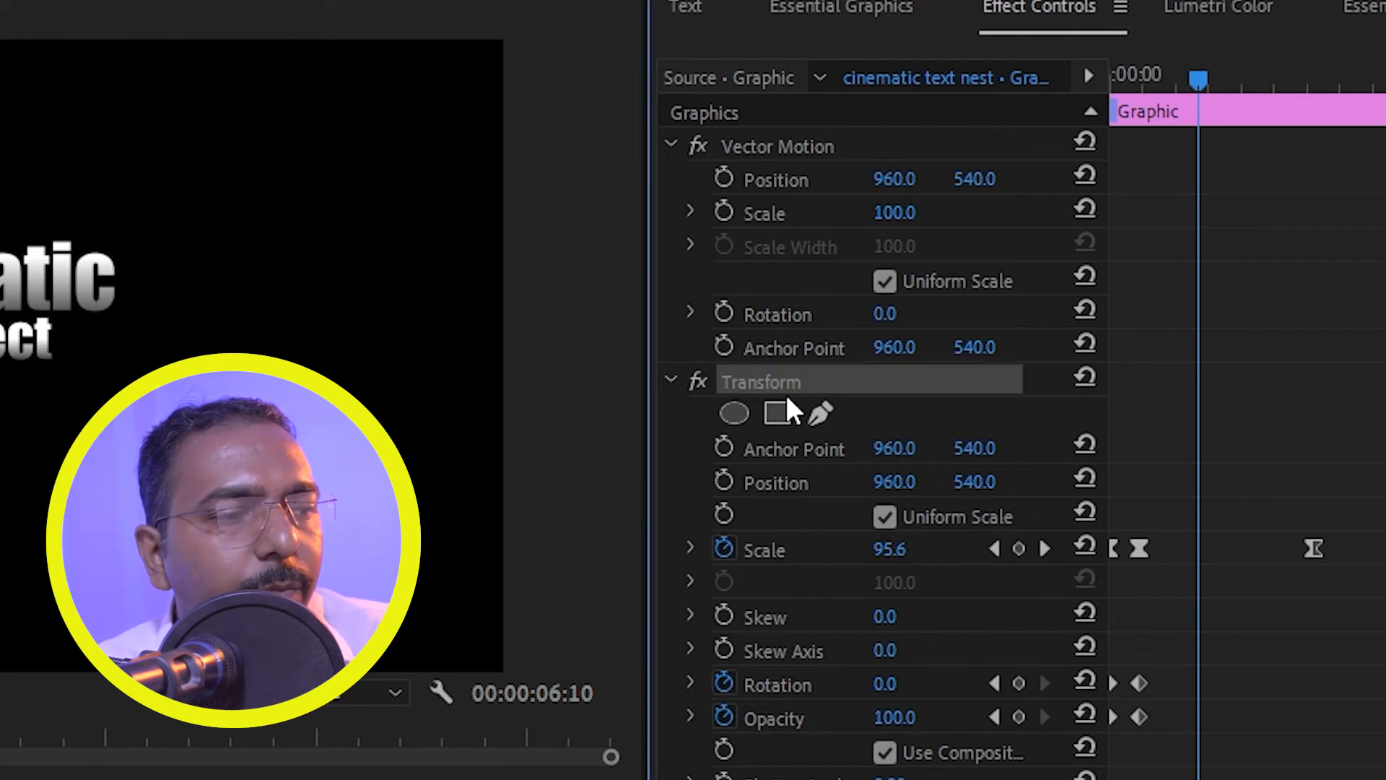
right_click(832, 383)
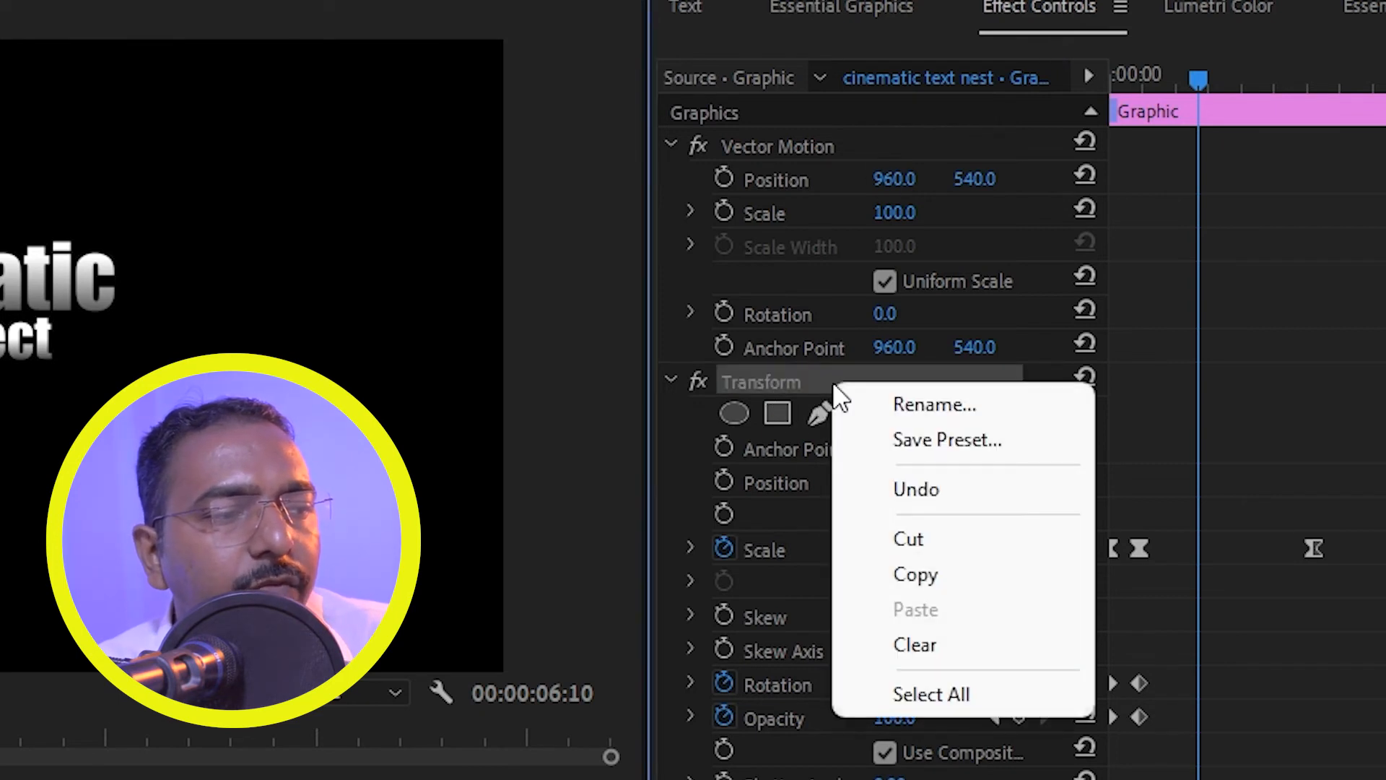
click(915, 575)
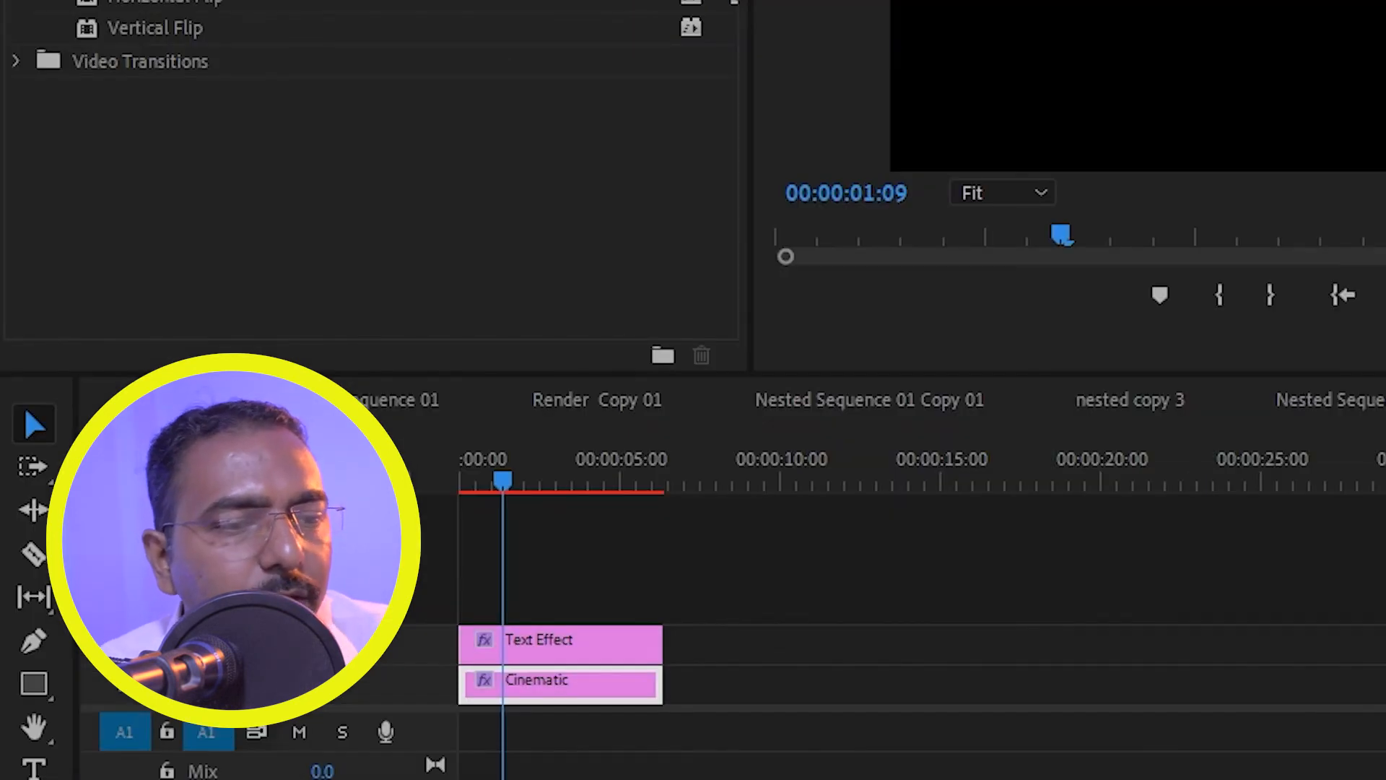
click(547, 658)
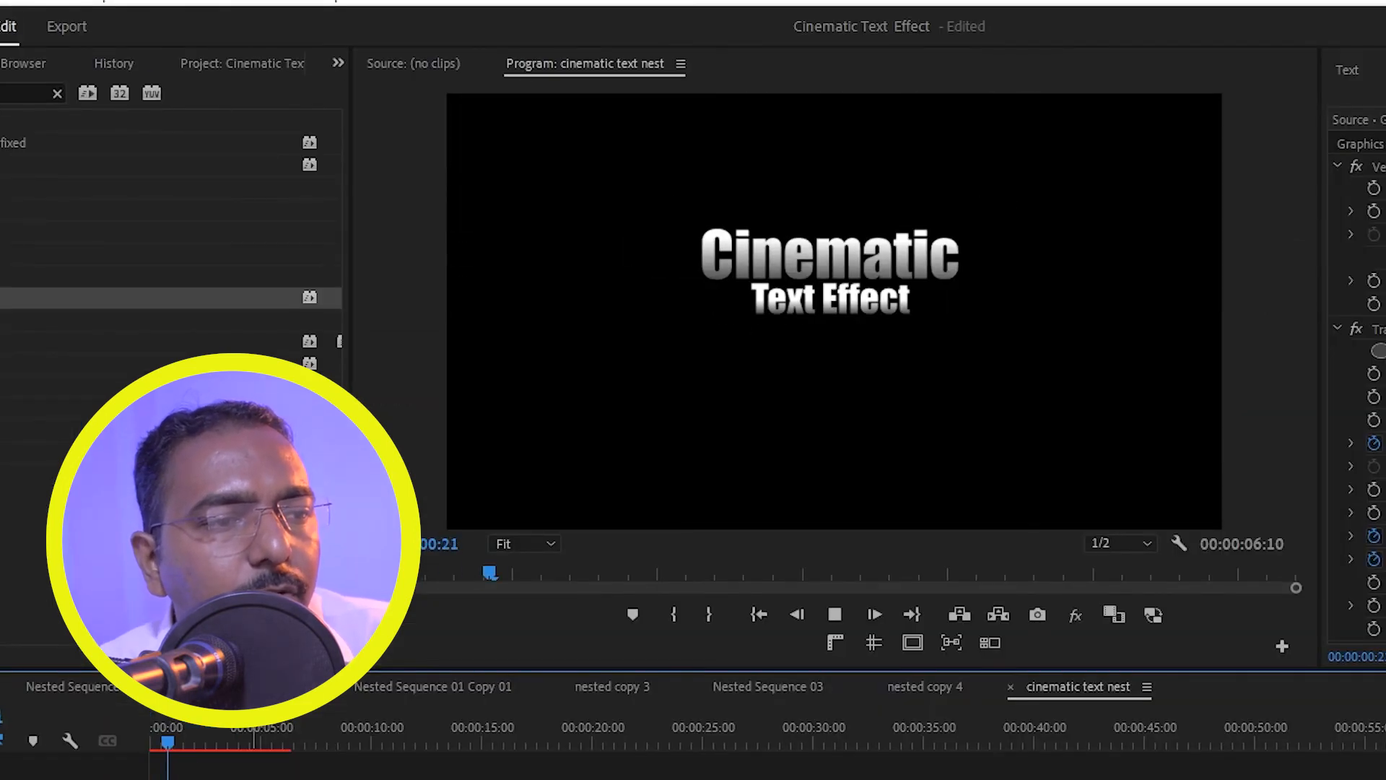
key(space)
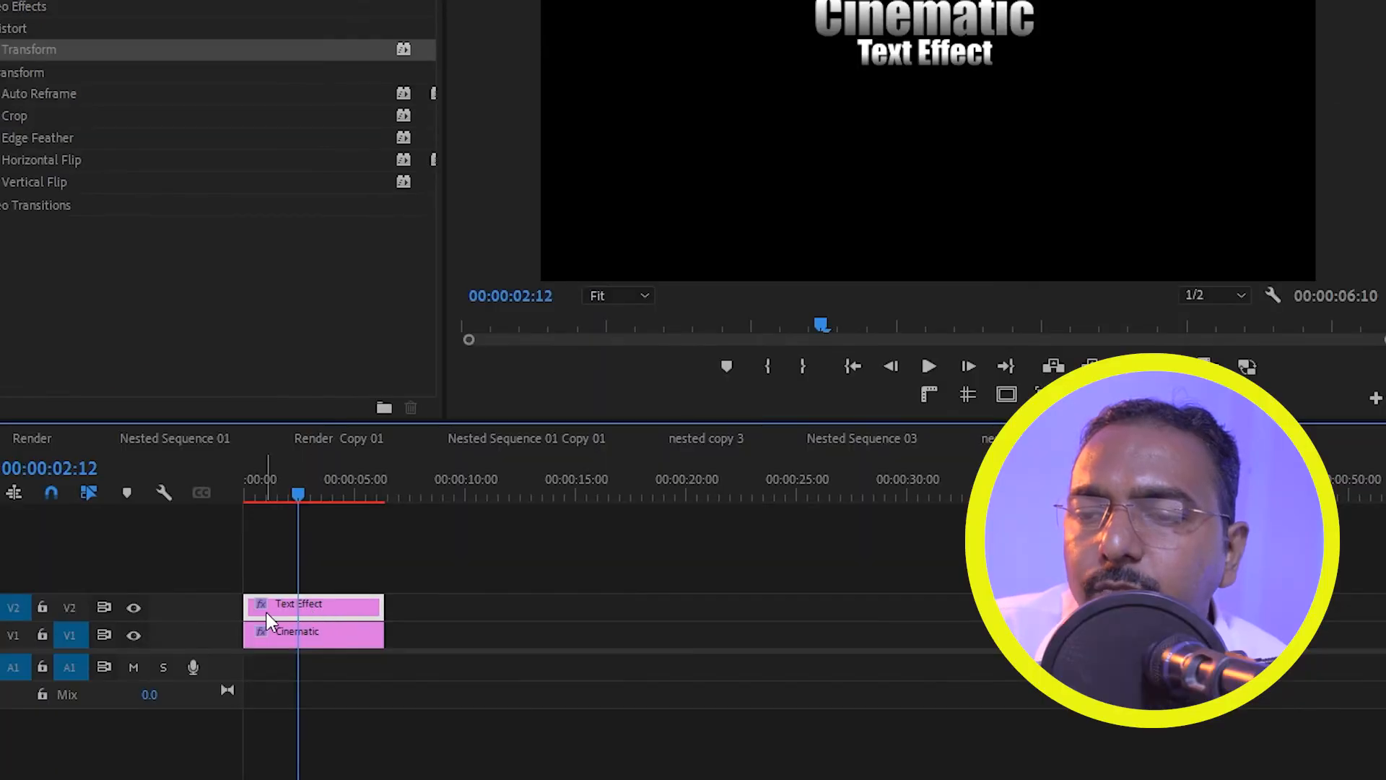
- Shift the Text Effect clip to start about 1.5 seconds after the Cinematic clip and preview the staggered entrance
drag(288, 612, 338, 614)
key(Home)
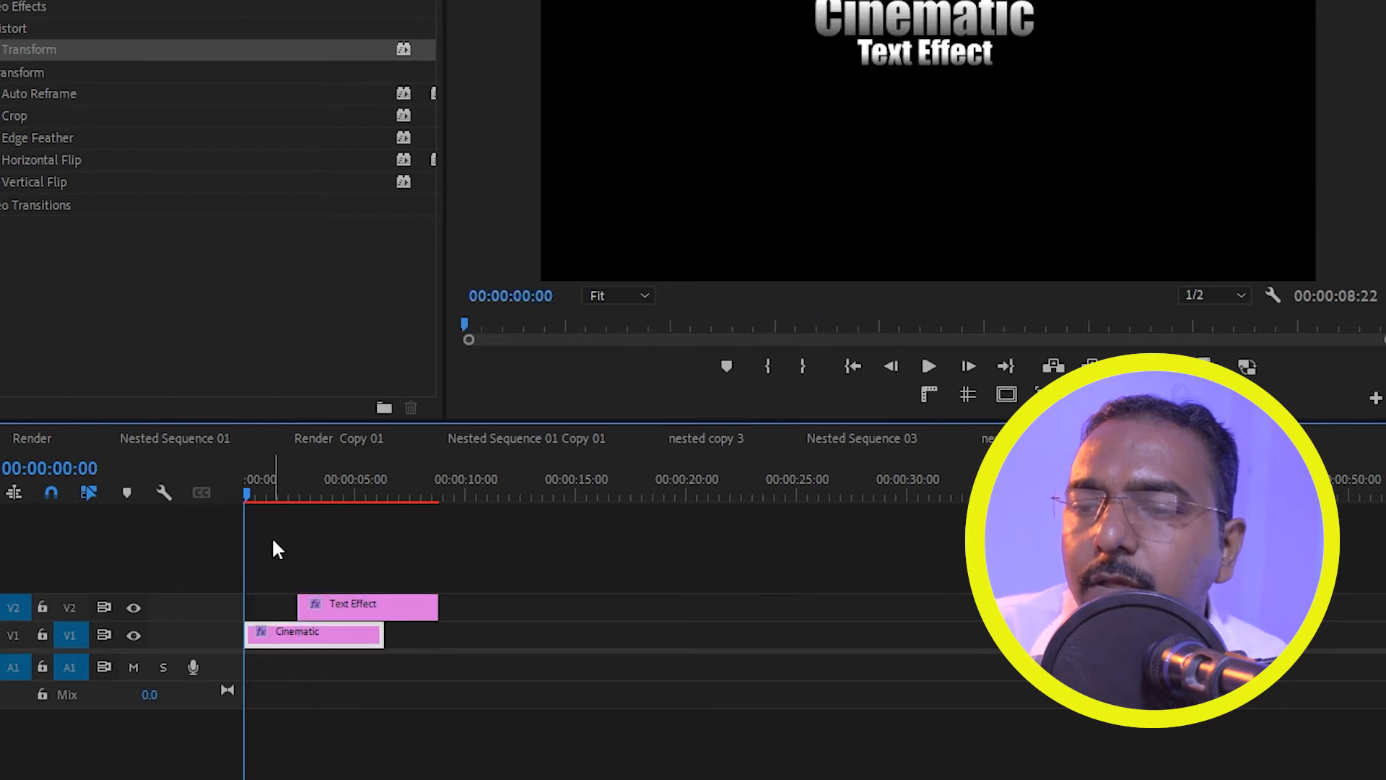
key(space)
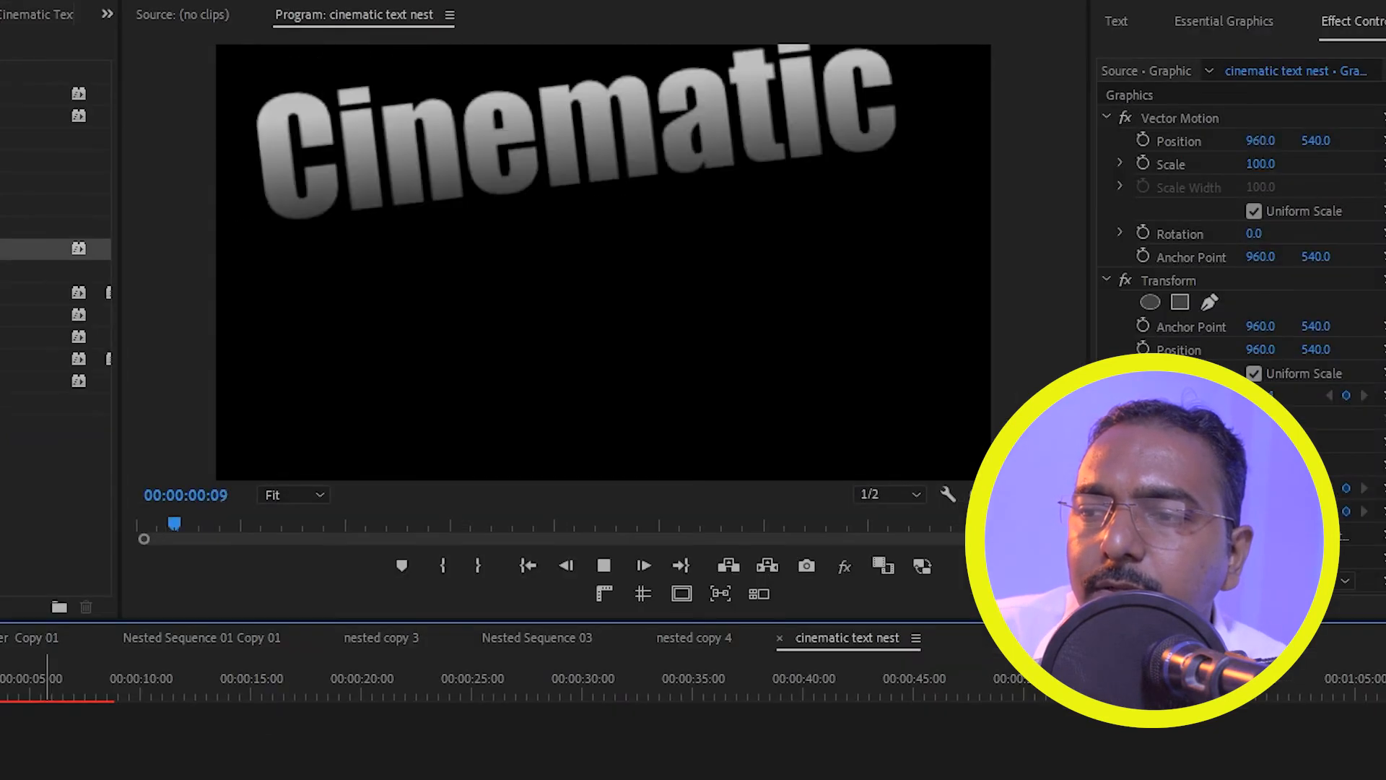
key(space)
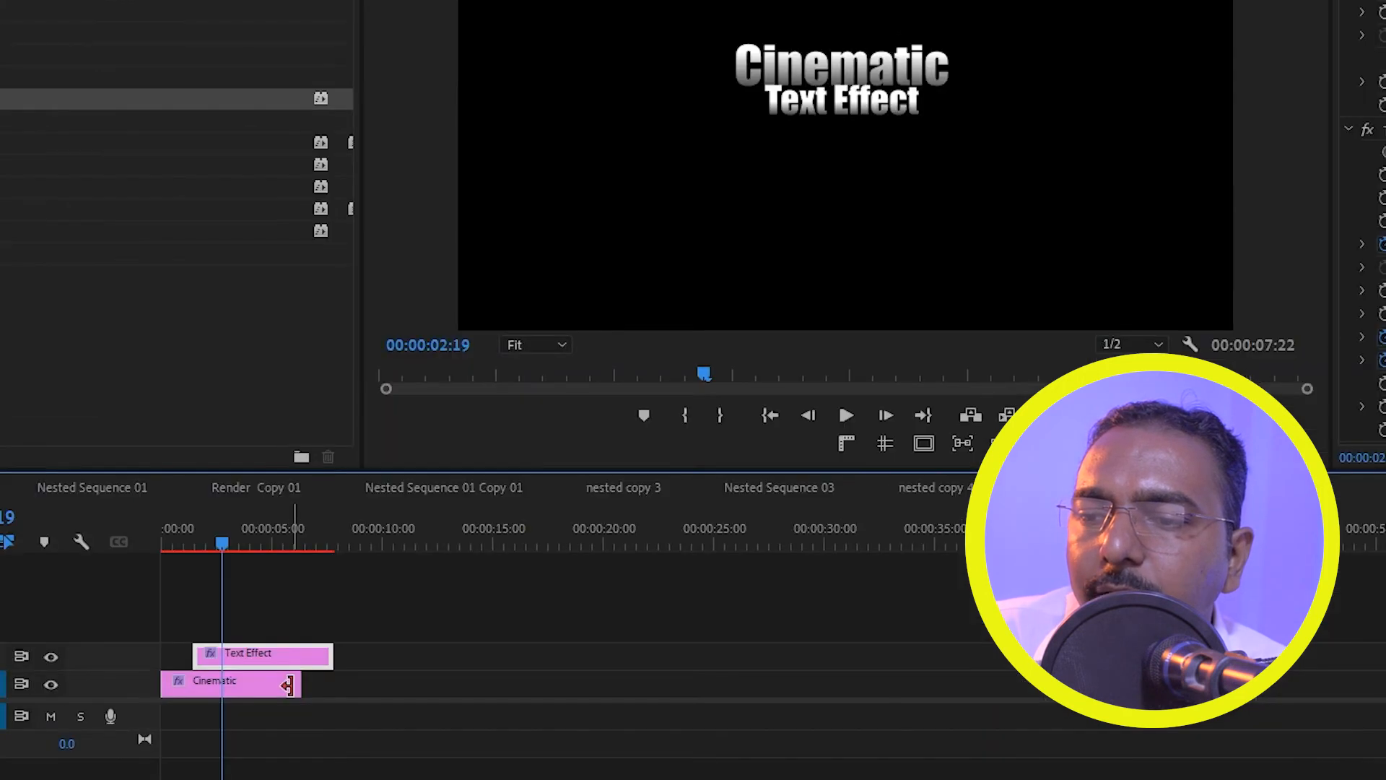
- Extend the Cinematic clip to the Text Effect clip's end, then trim both to end together at 00:00:05:02 and play them
drag(300, 685, 331, 685)
key(space)
key(space)
drag(287, 548, 88, 545)
click(306, 678)
key(w)
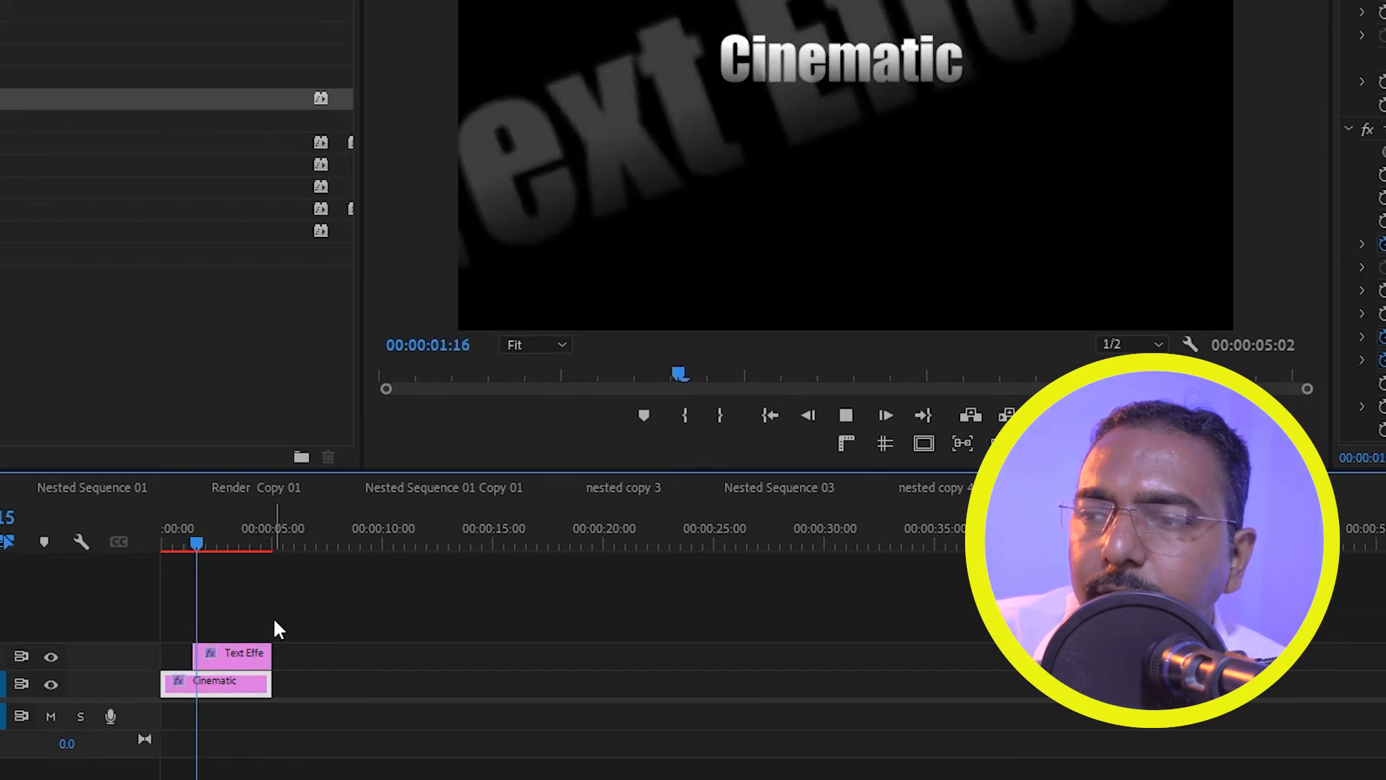
key(space)
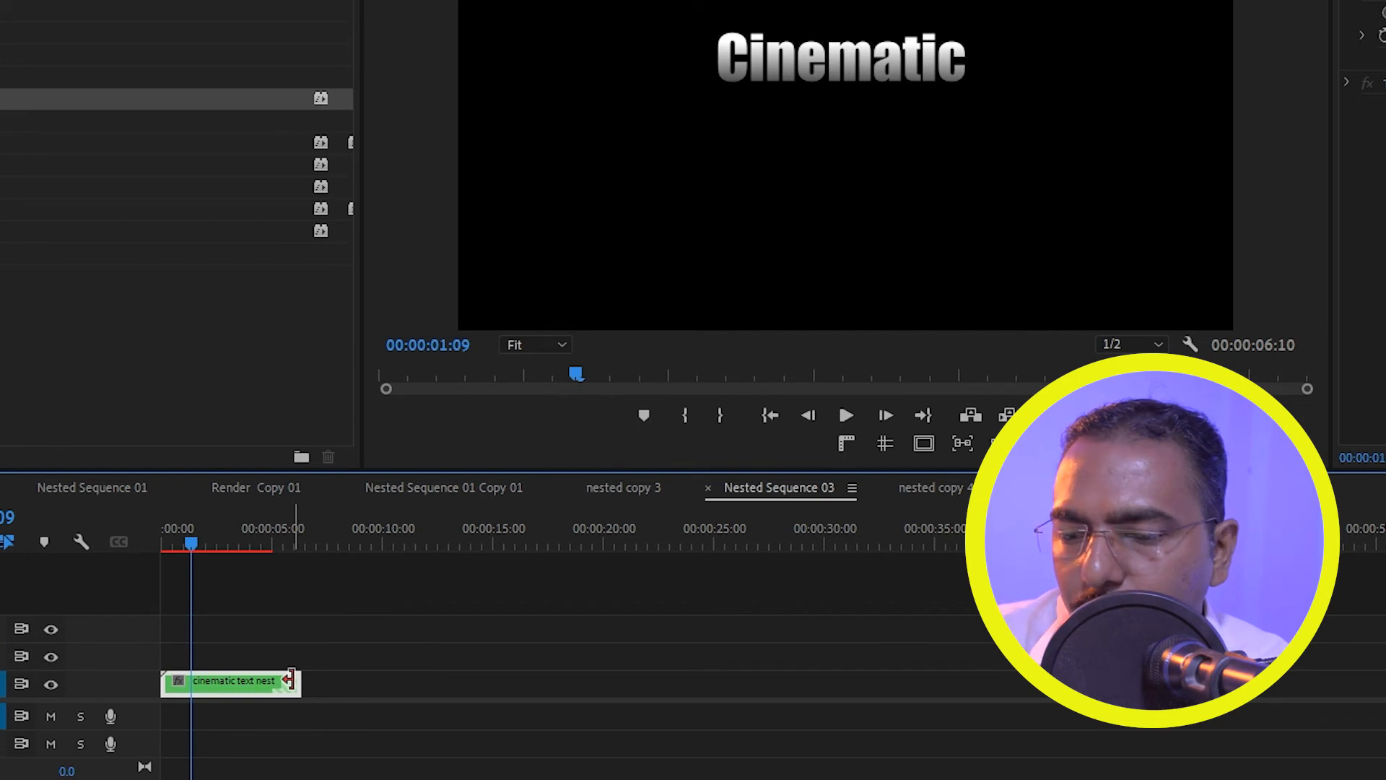
- Trim the cinematic text nest clip in Nested Sequence 03 to 00:00:05:02, removing the empty end, and play it from the start
key(shift+equal)
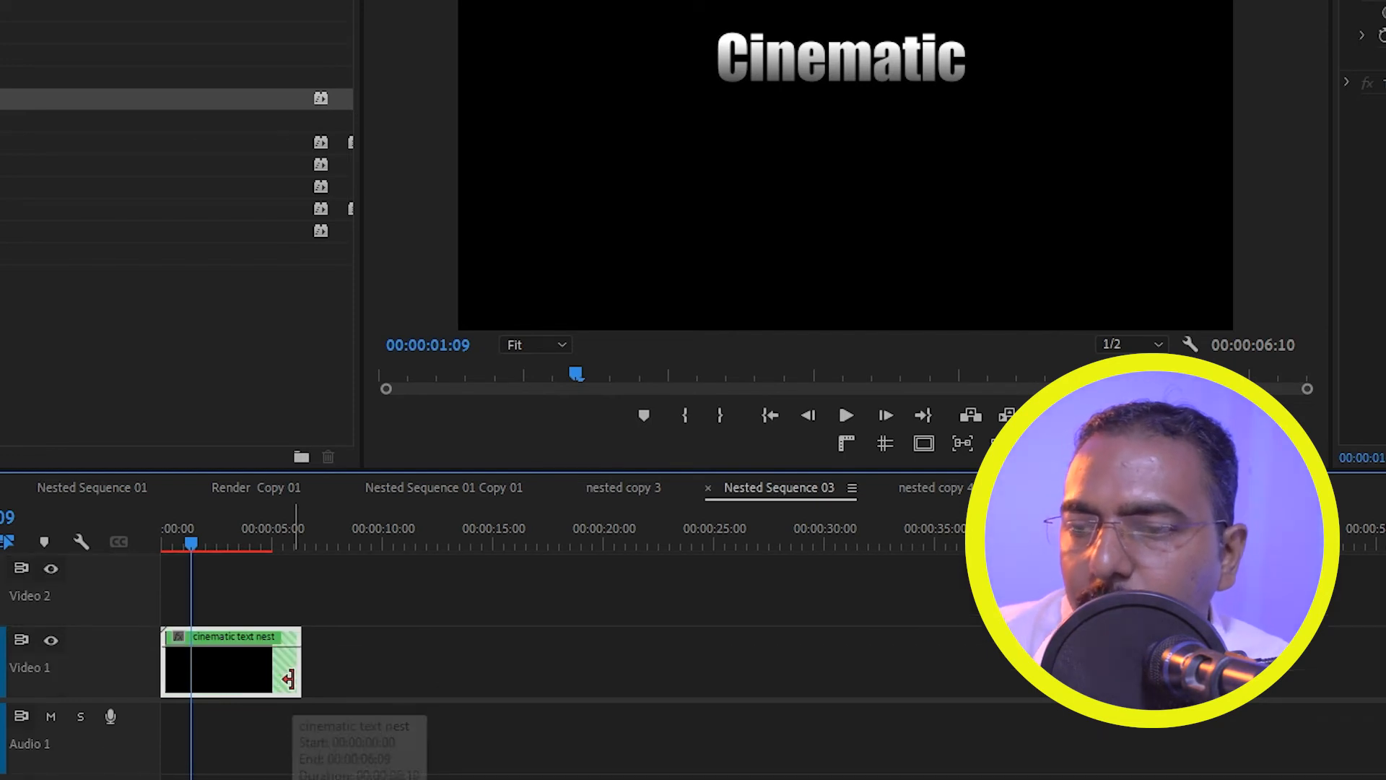
drag(296, 668, 267, 673)
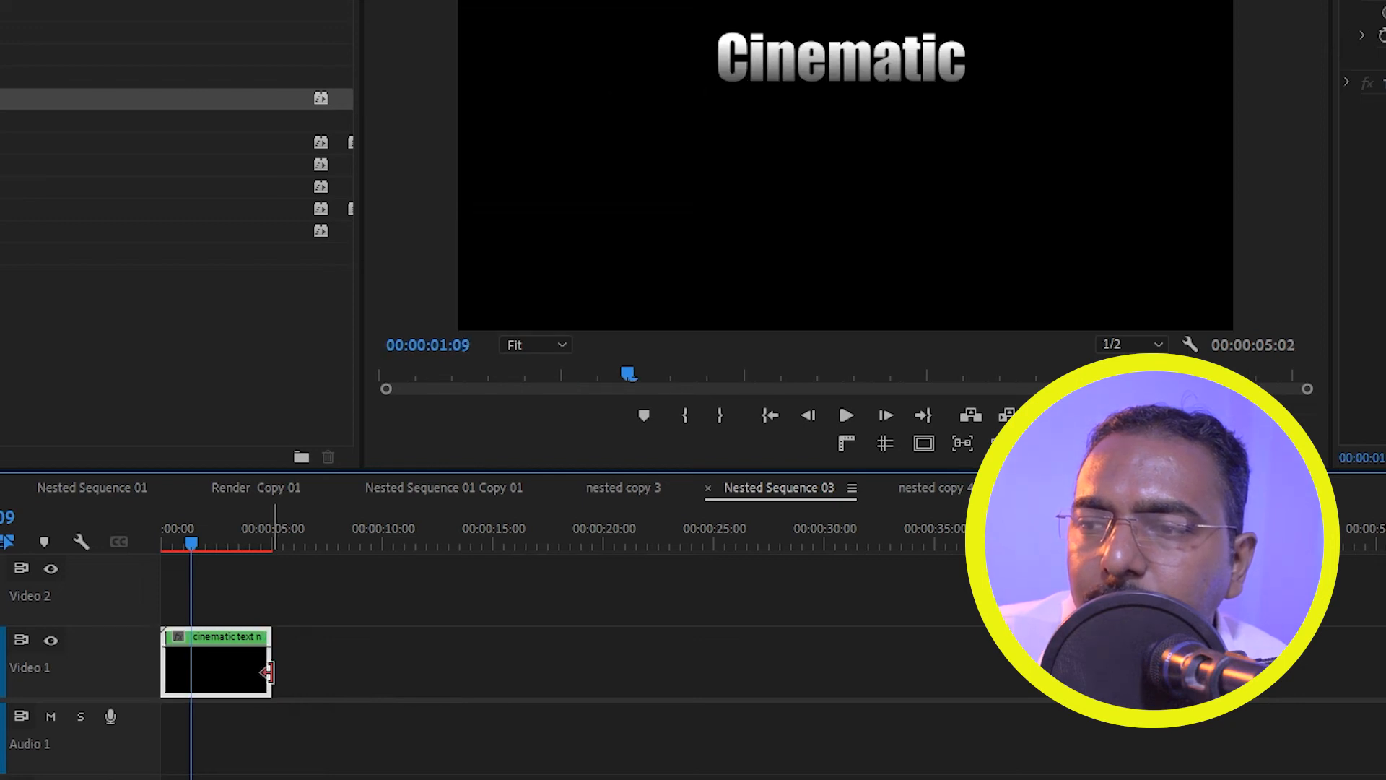
drag(162, 545, 112, 548)
key(space)
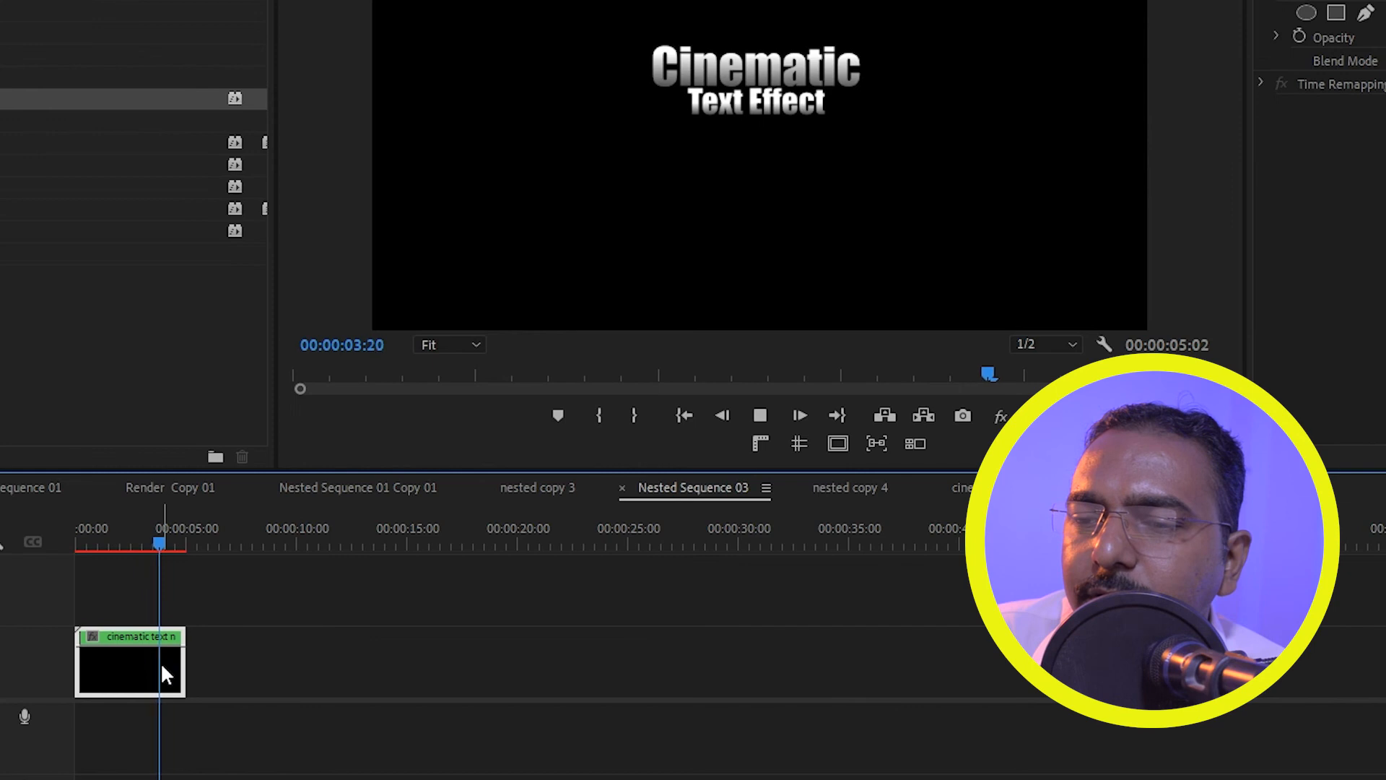
key(space)
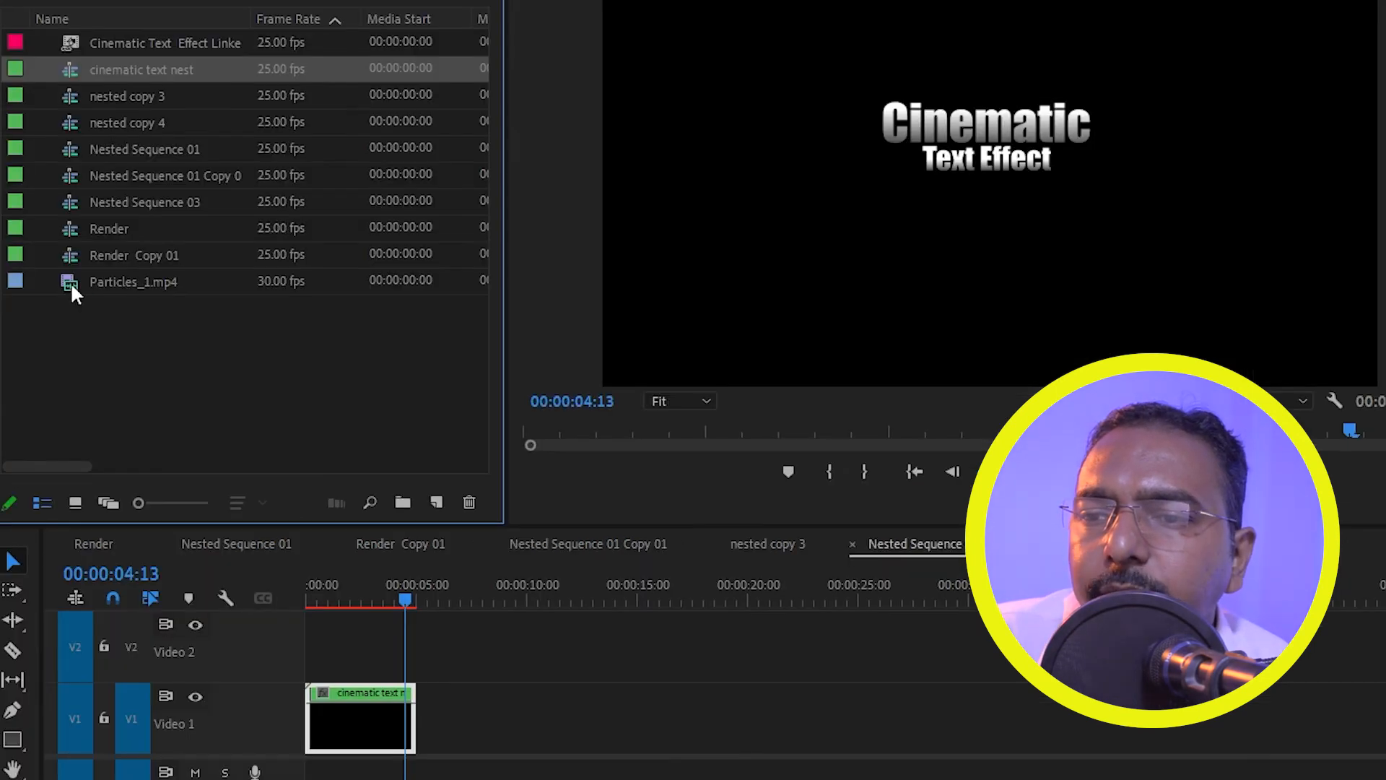
- Place Particles_1.mp4 on Video 2 above the nested titles, trim it to the nest's length, and select it
click(73, 283)
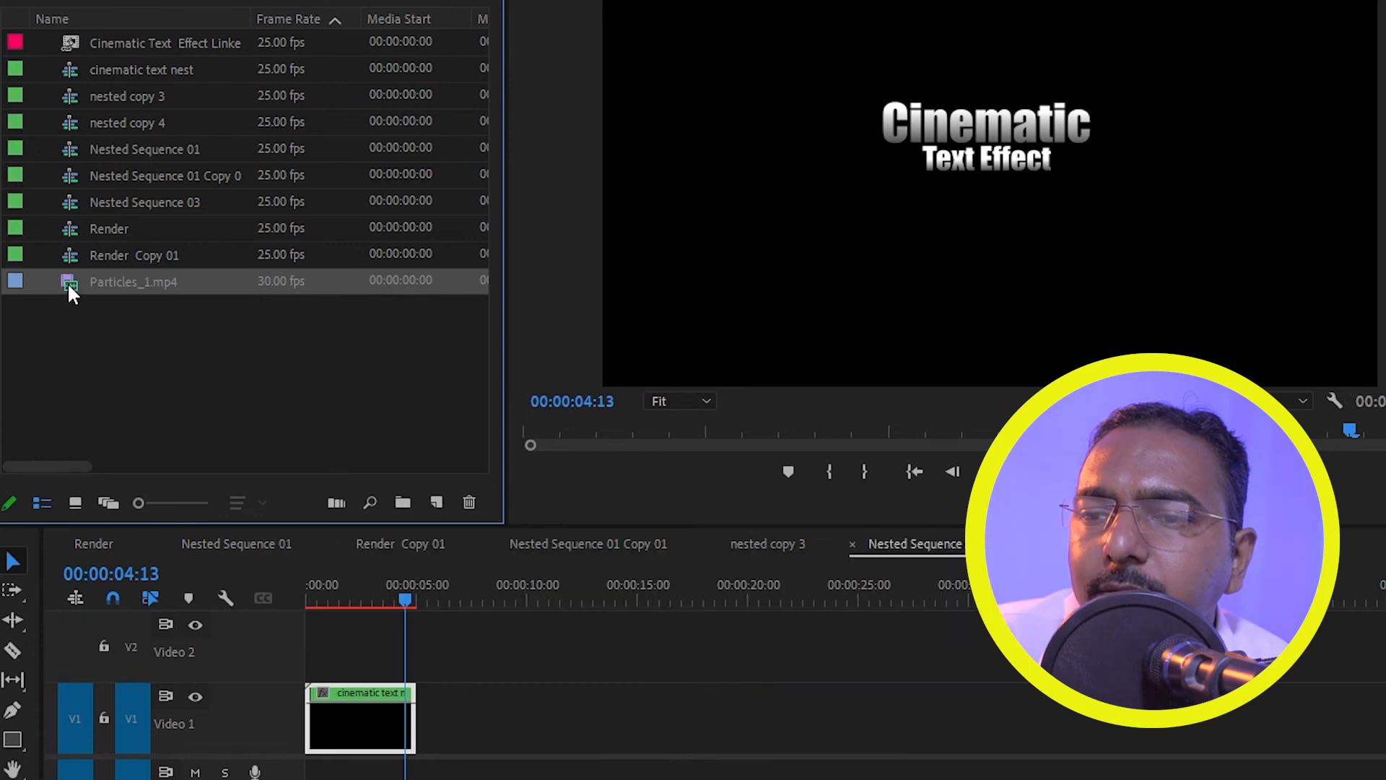
drag(436, 491, 361, 651)
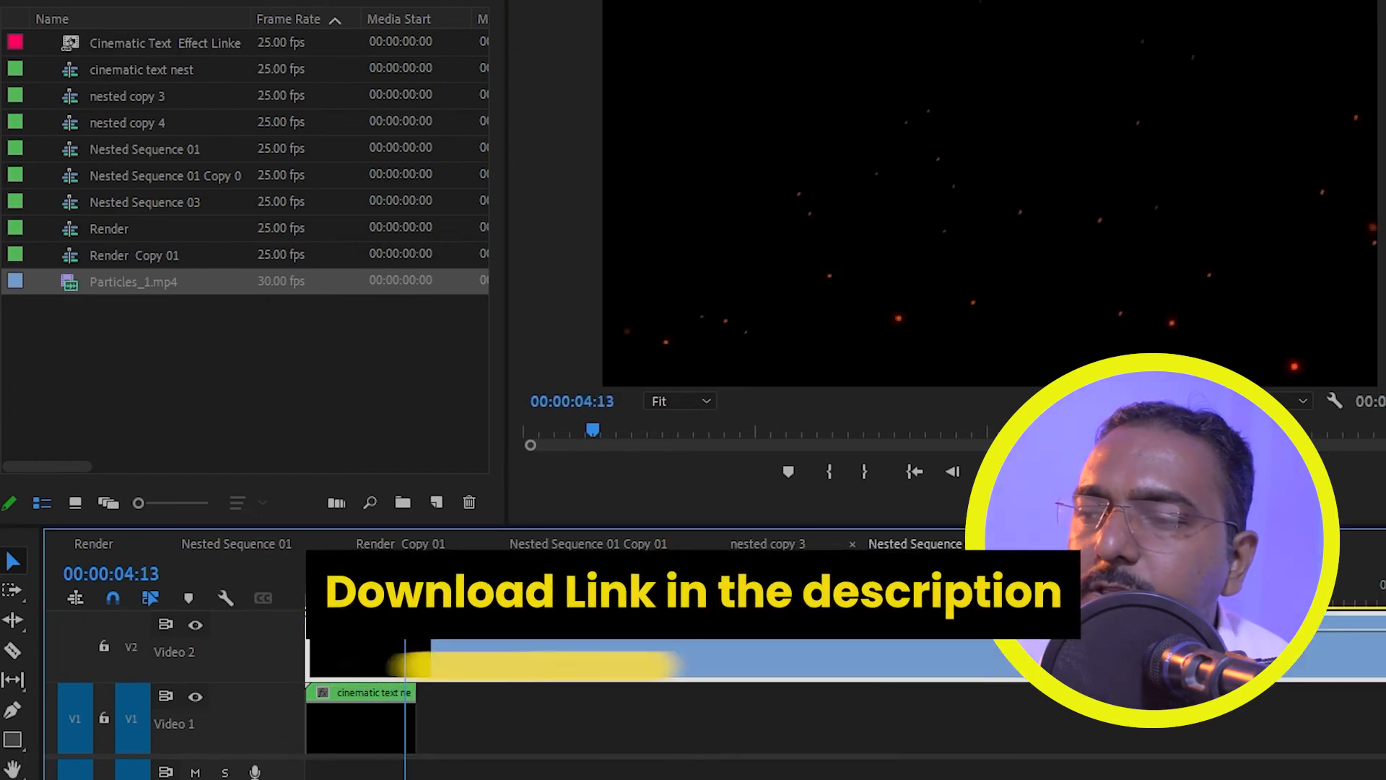
drag(1385, 655, 1376, 655)
drag(955, 657, 406, 664)
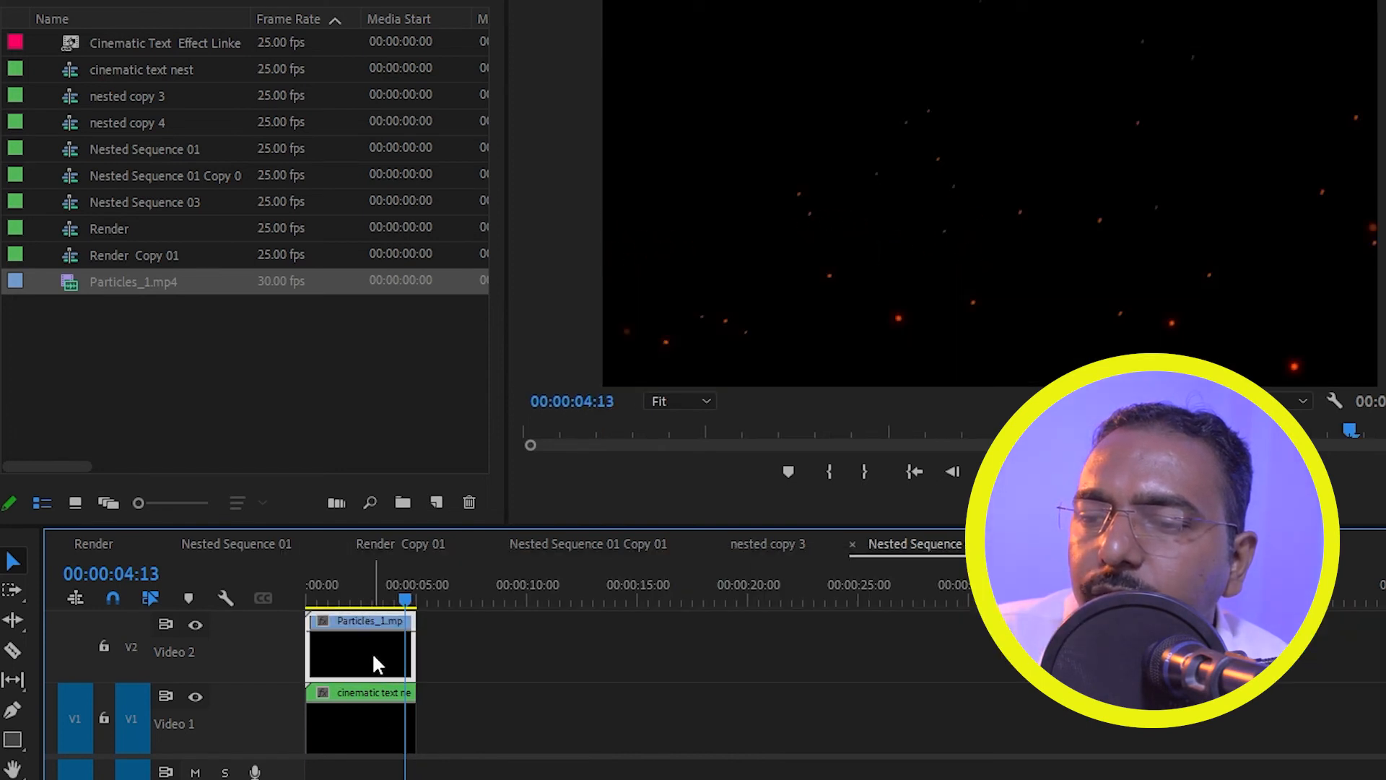
click(356, 726)
click(382, 643)
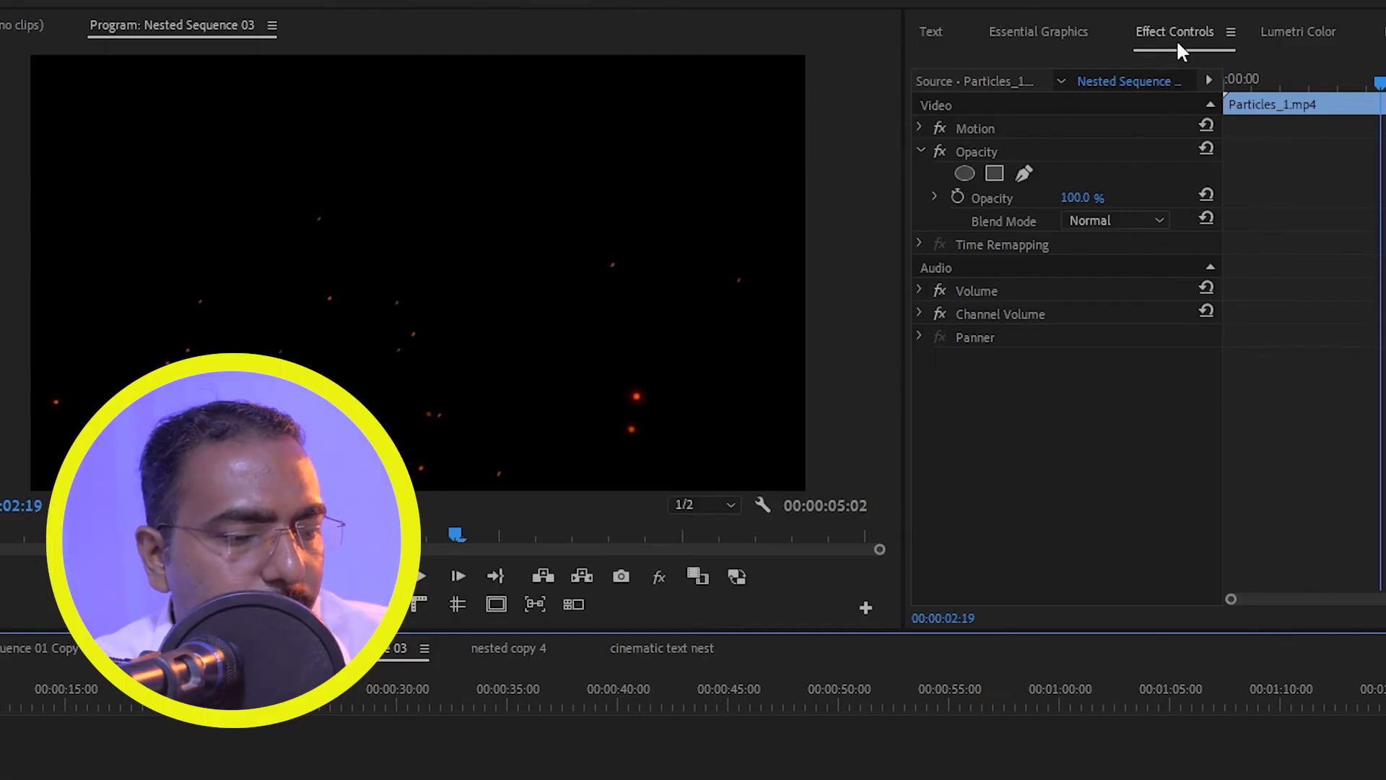
- Set the Particles_1.mp4 clip's blend mode to Screen and preview the particles over the titles
click(1102, 224)
click(1110, 444)
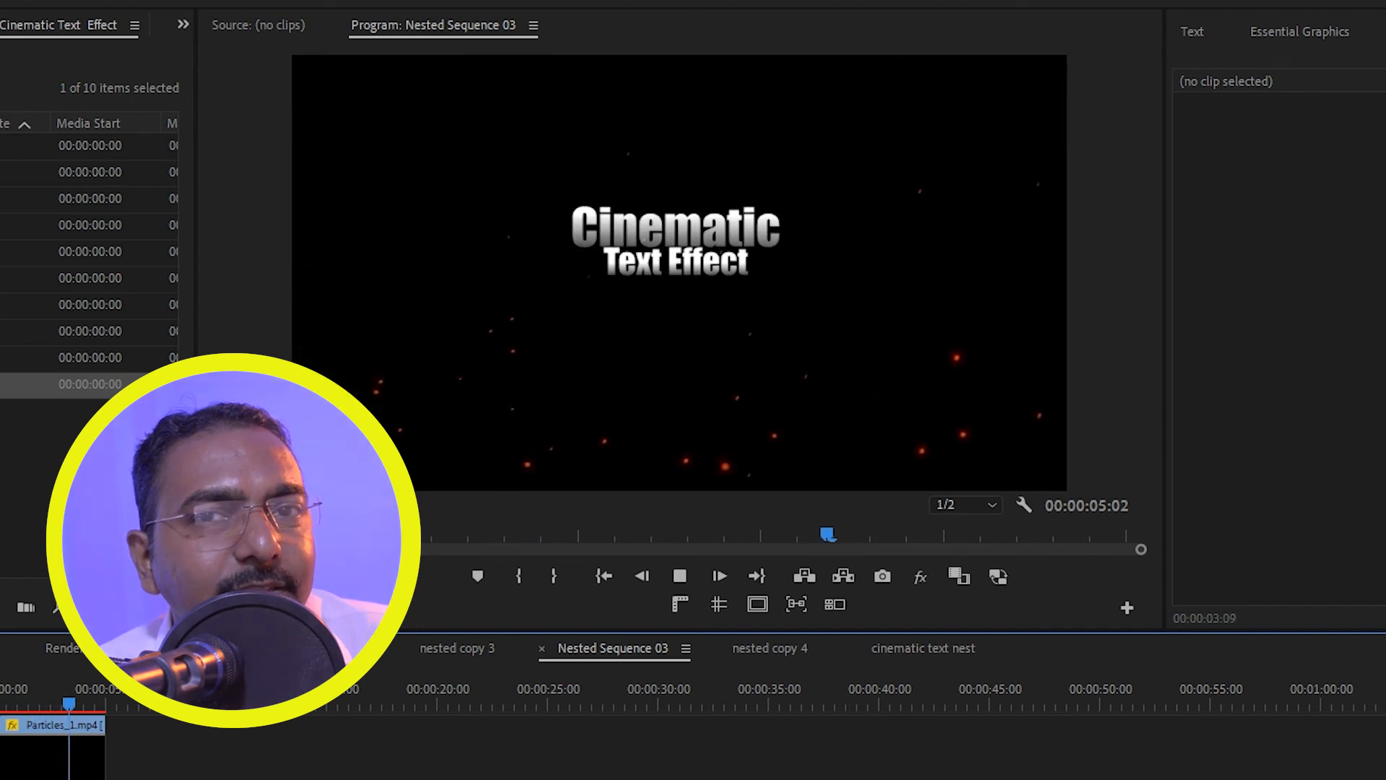
key(space)
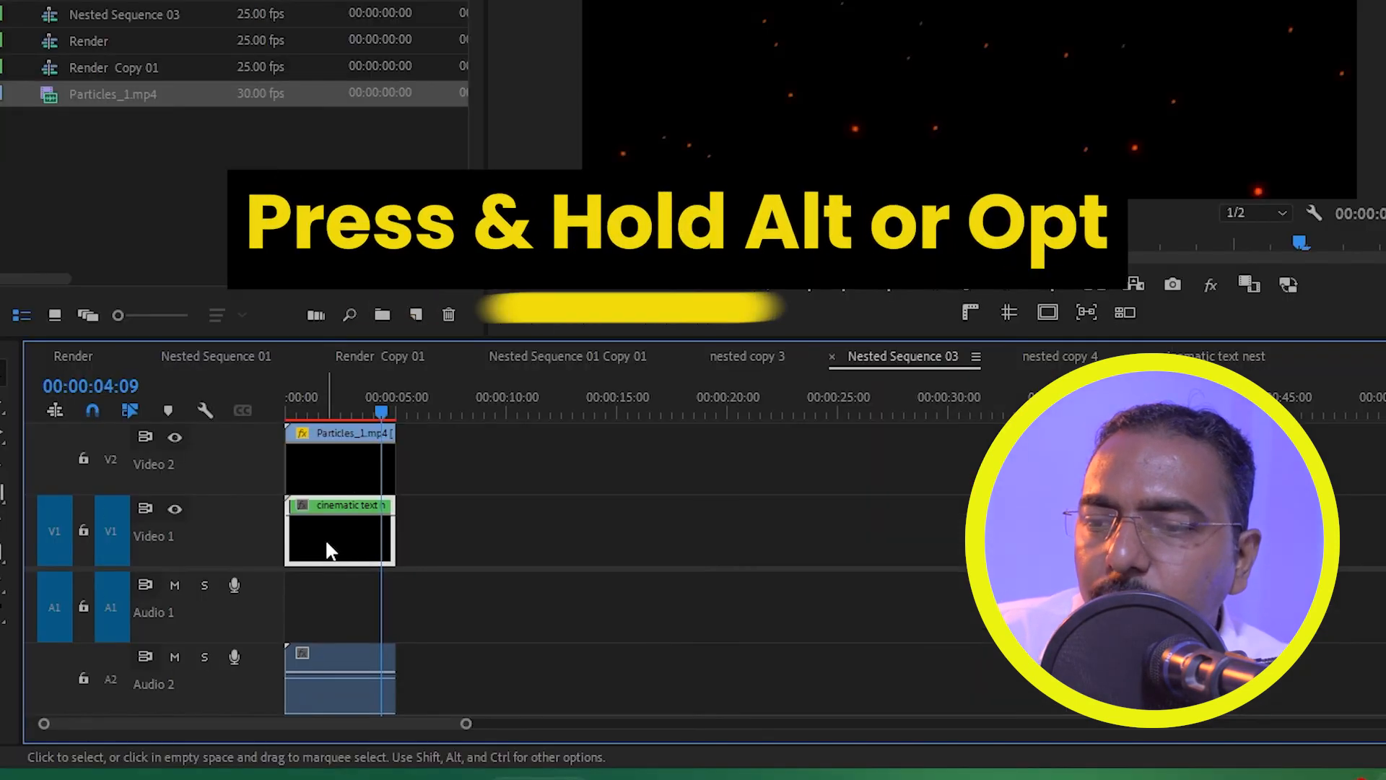
- Duplicate the cinematic text nest clip directly after itself on Video 1 and apply Reverse Speed to the copy
drag(327, 551, 462, 548)
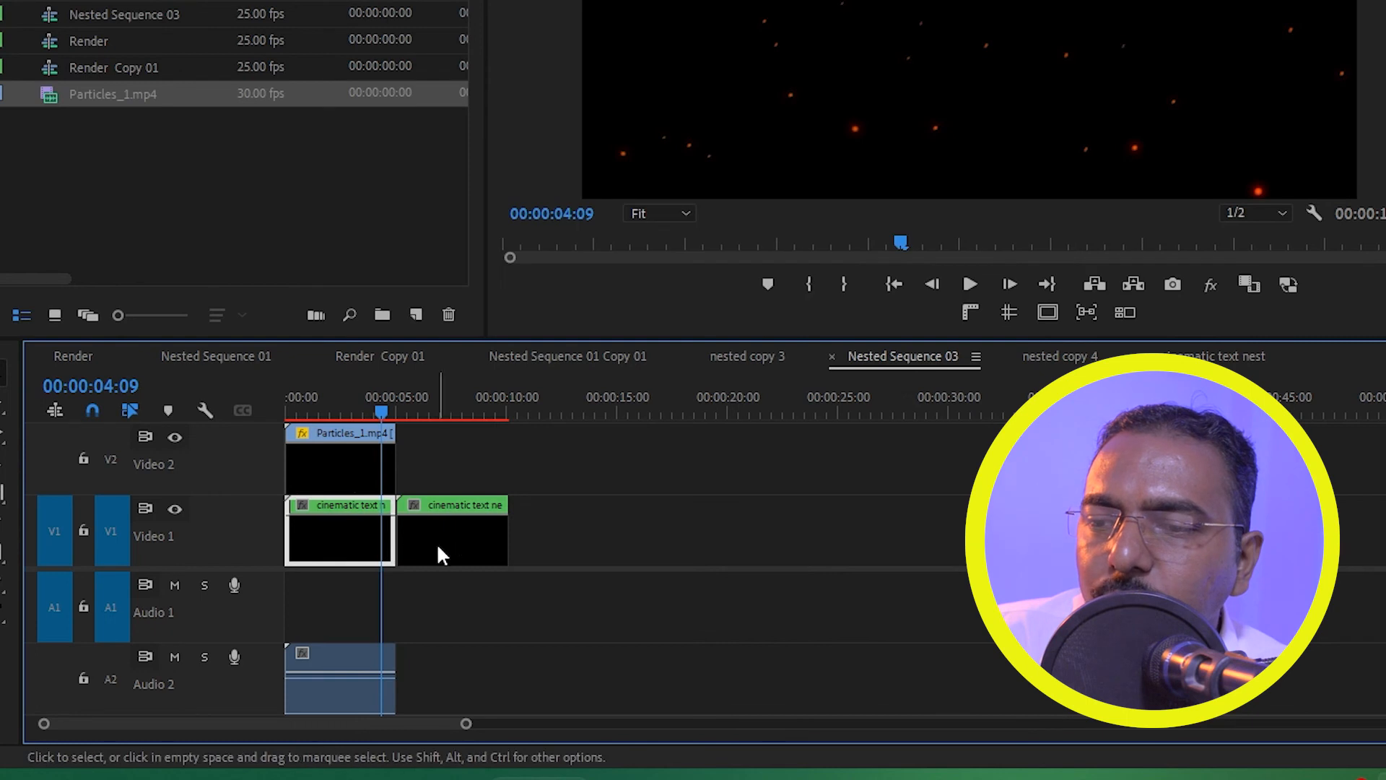
click(441, 555)
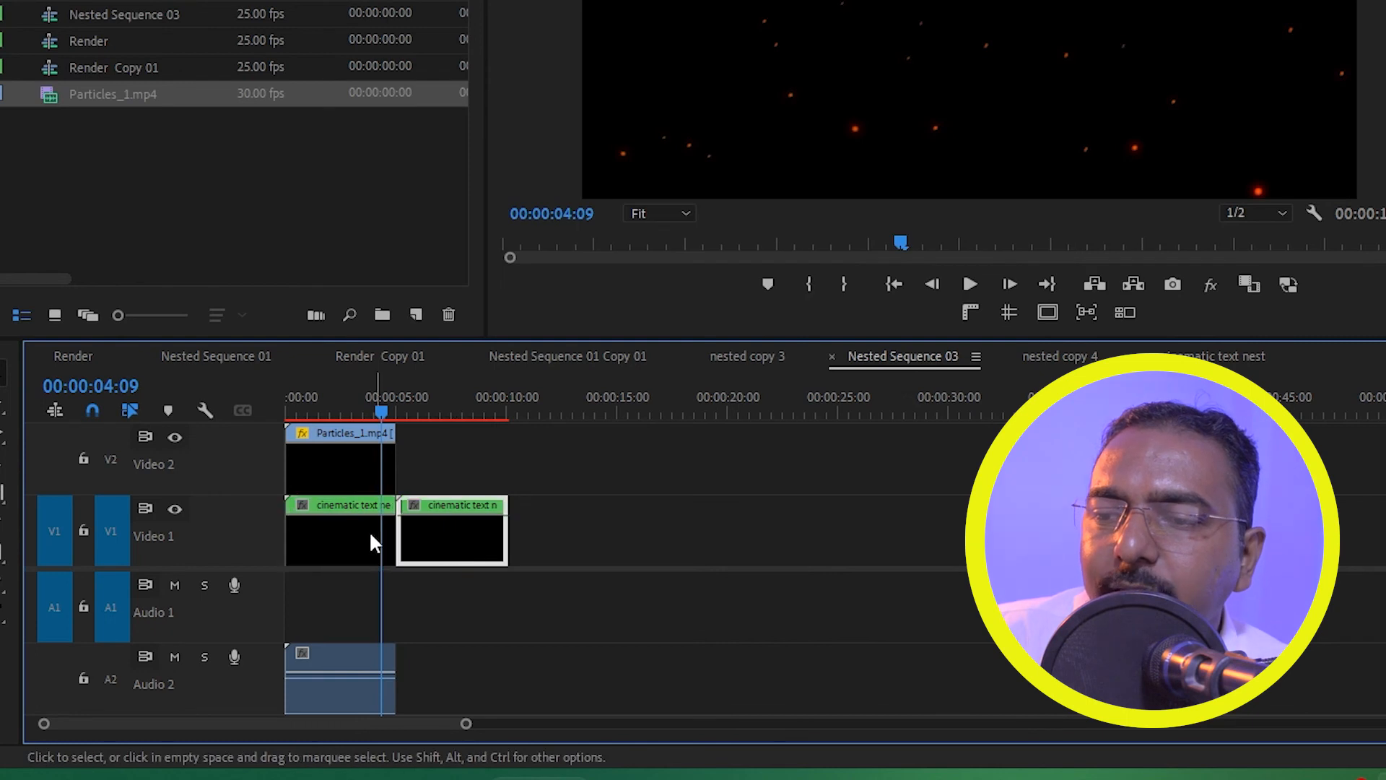
right_click(471, 542)
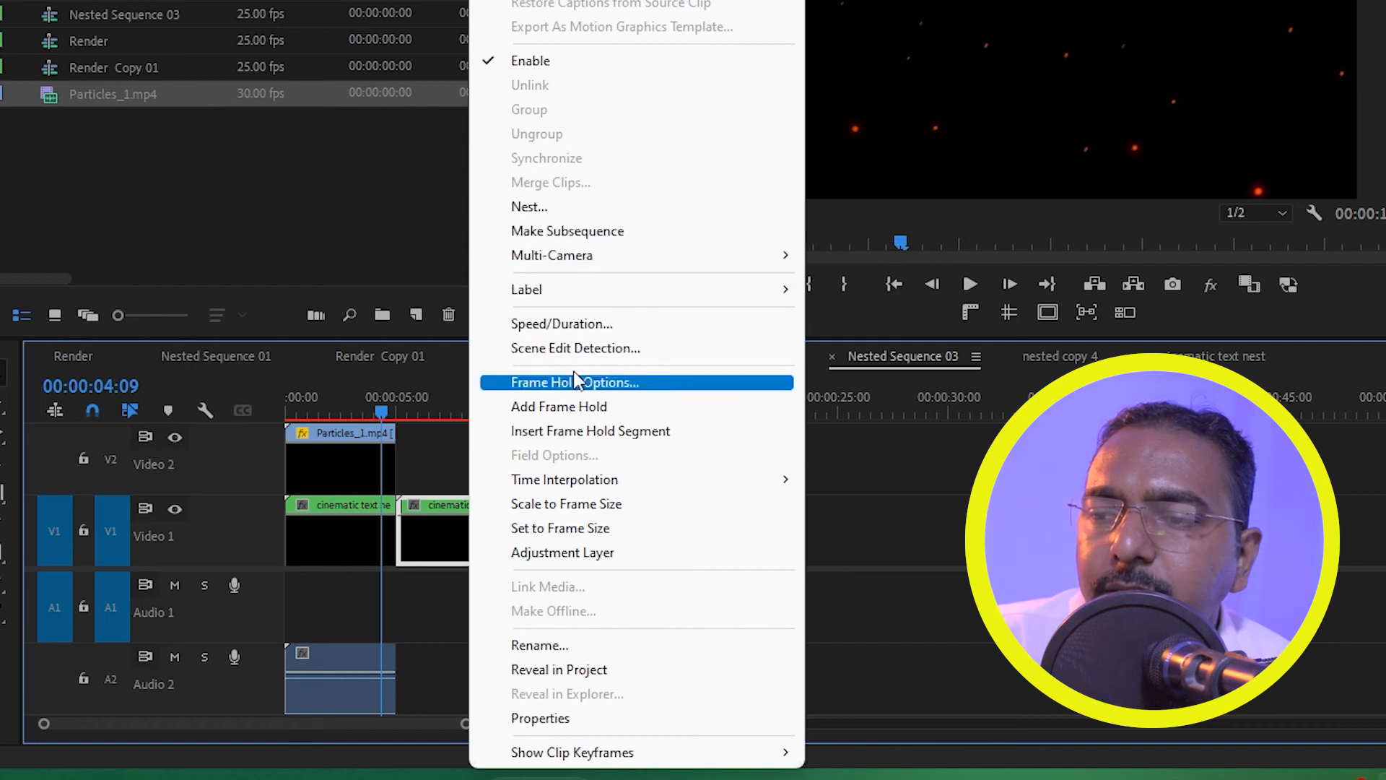
click(576, 324)
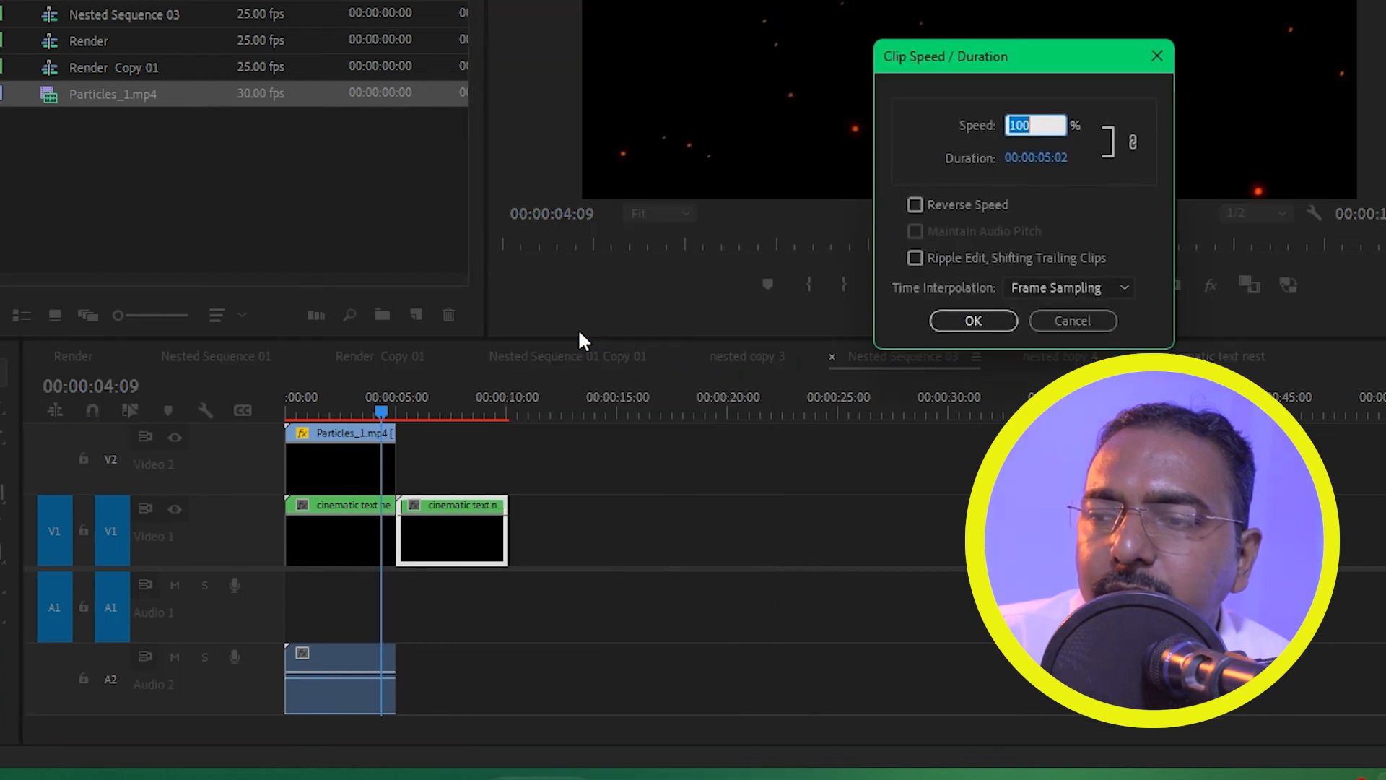
click(914, 205)
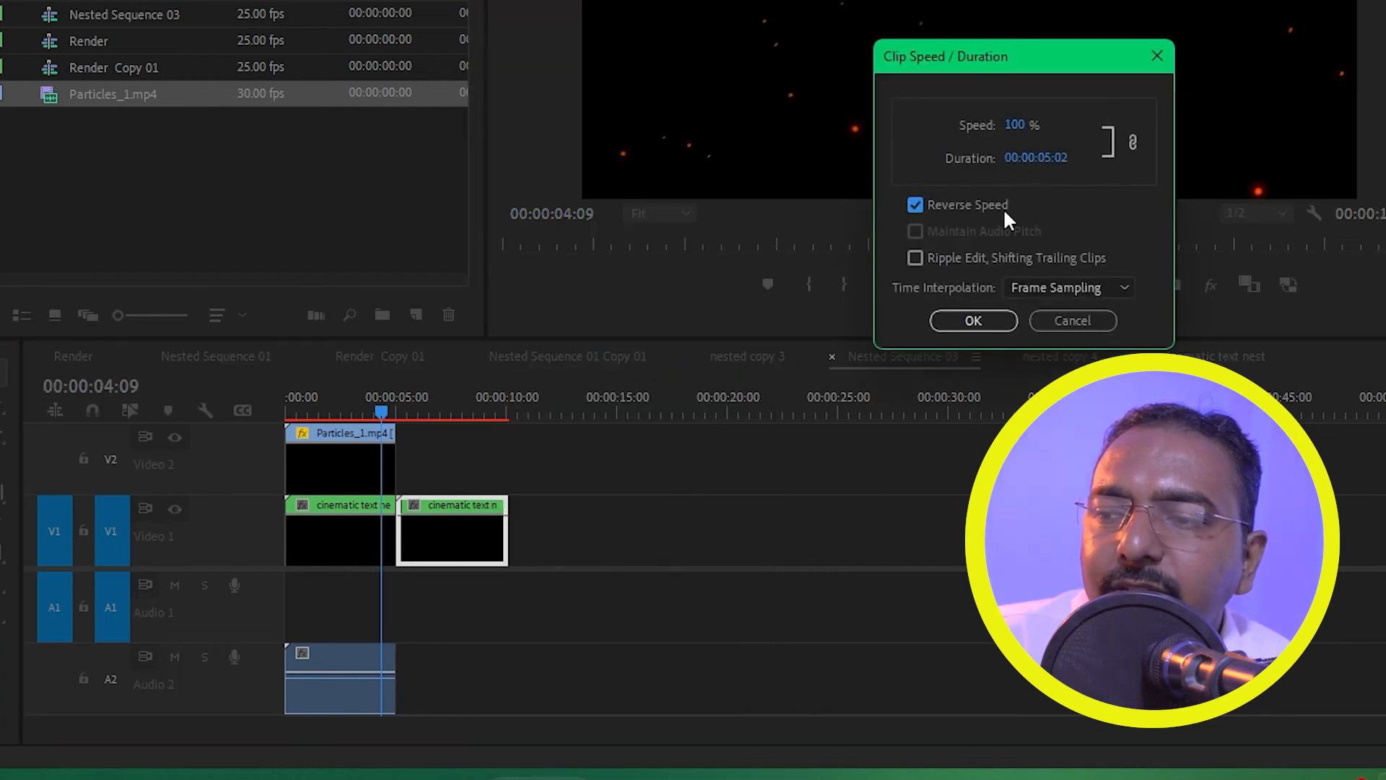
click(978, 327)
- Extend the Particles_1.mp4 clip on Video 2 to the end of the reversed text clip
key(Home)
click(348, 445)
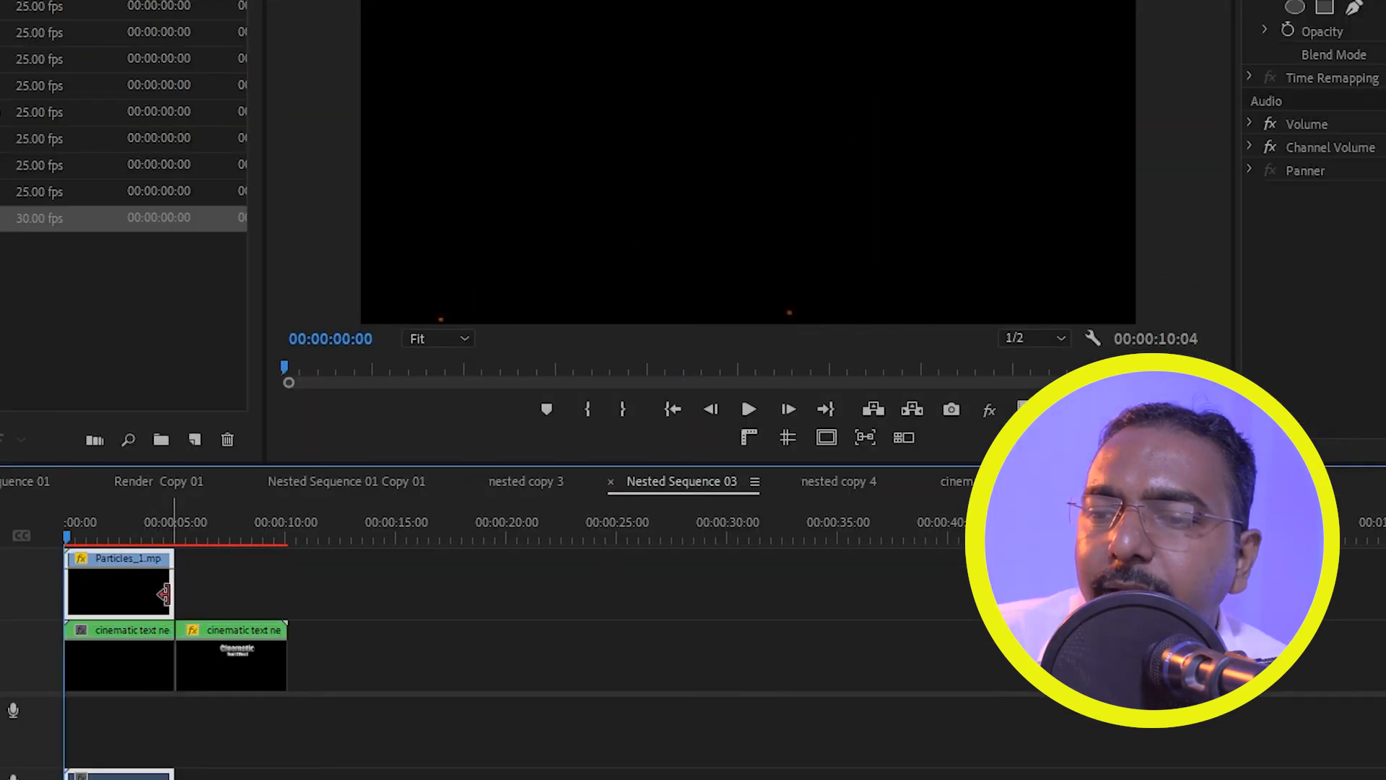
drag(180, 596, 287, 596)
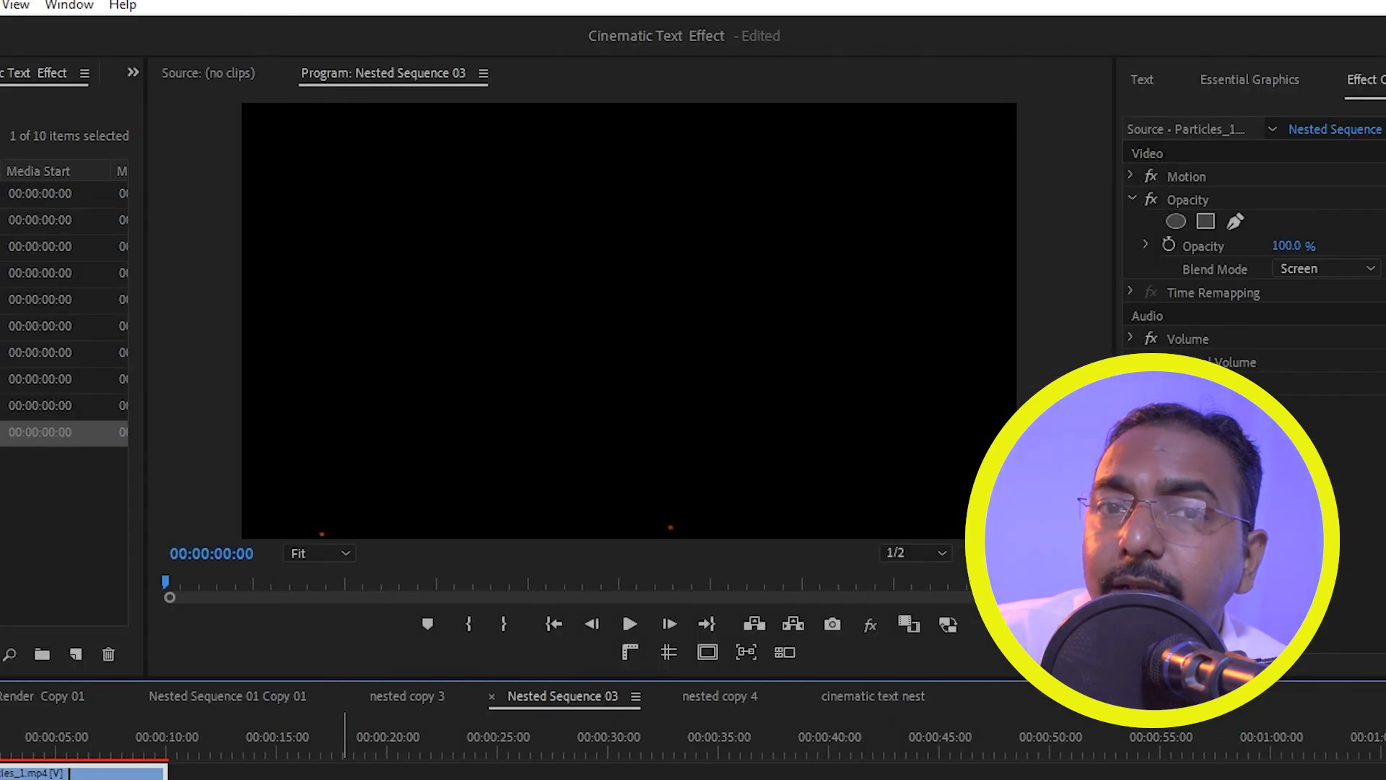
- Play Nested Sequence 03 through, then maximize the program monitor and replay the effect from the start
key(space)
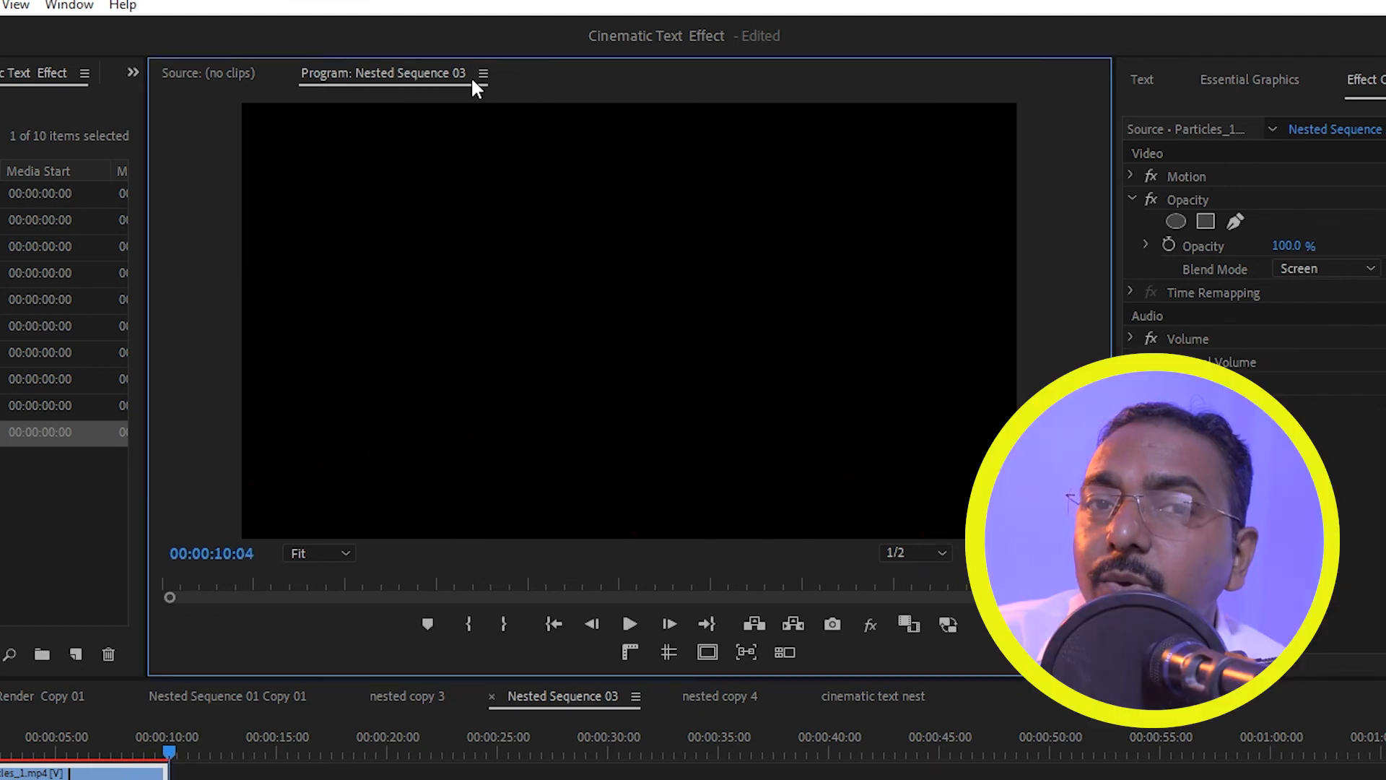
double_click(455, 79)
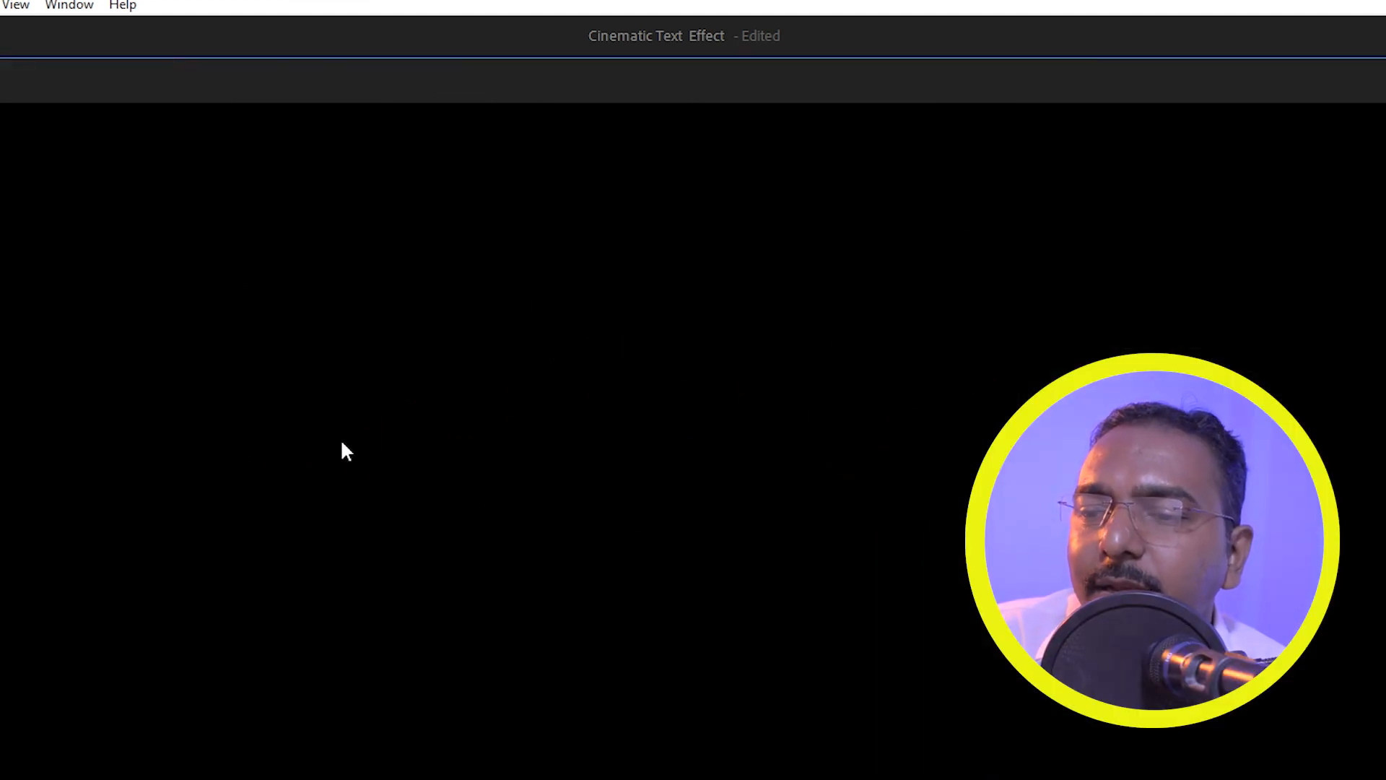
key(space)
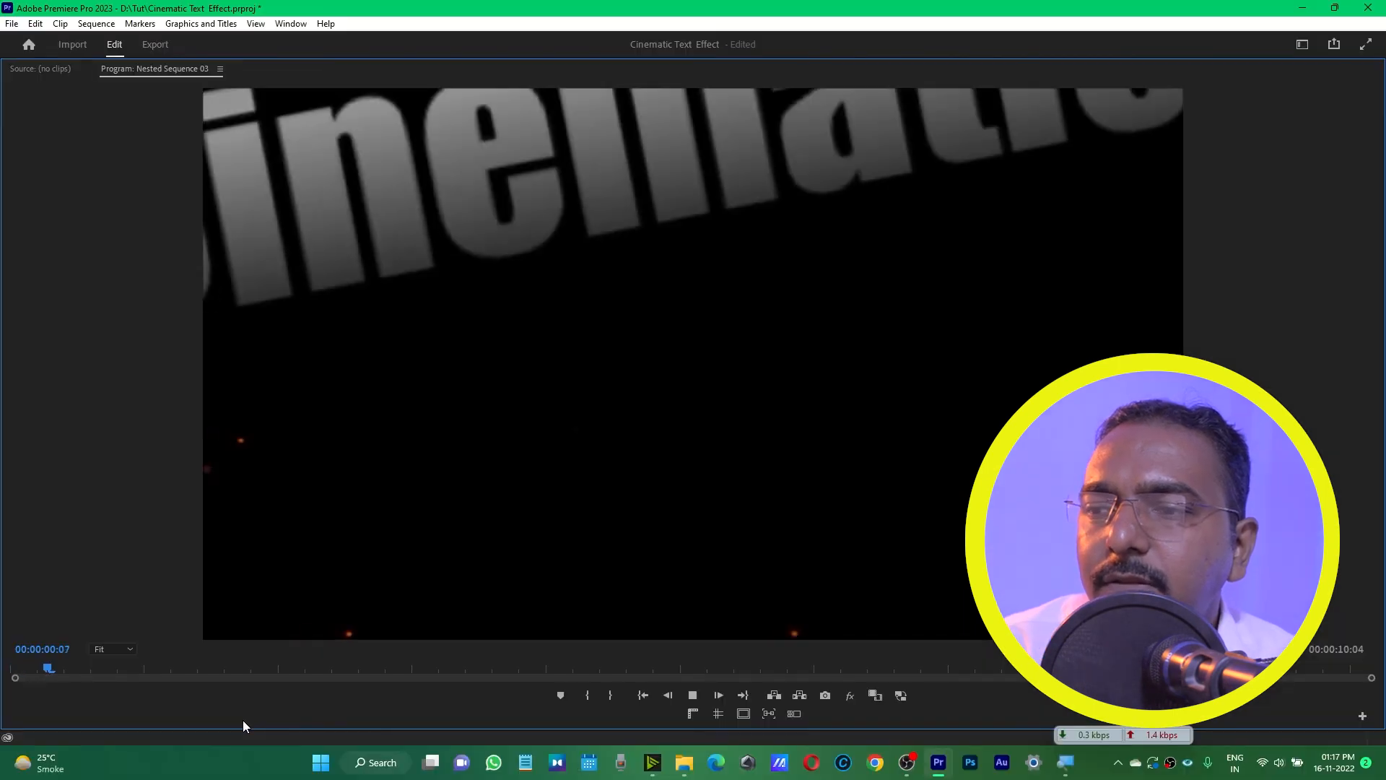